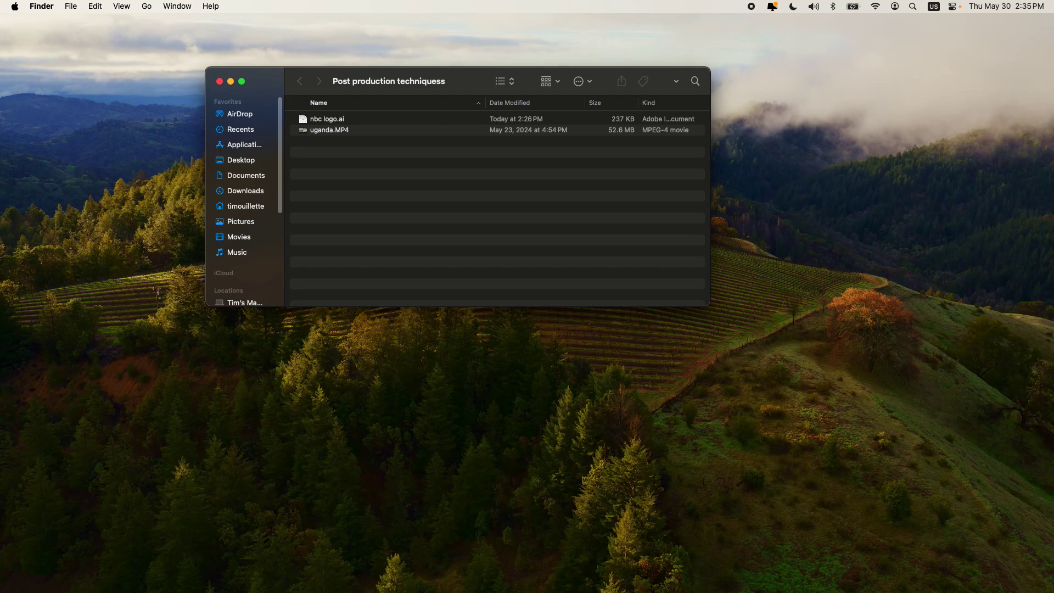
Step: Bring the newly launched After Effects 2024 window, with its empty untitled project, to the front
key("super+Tab")
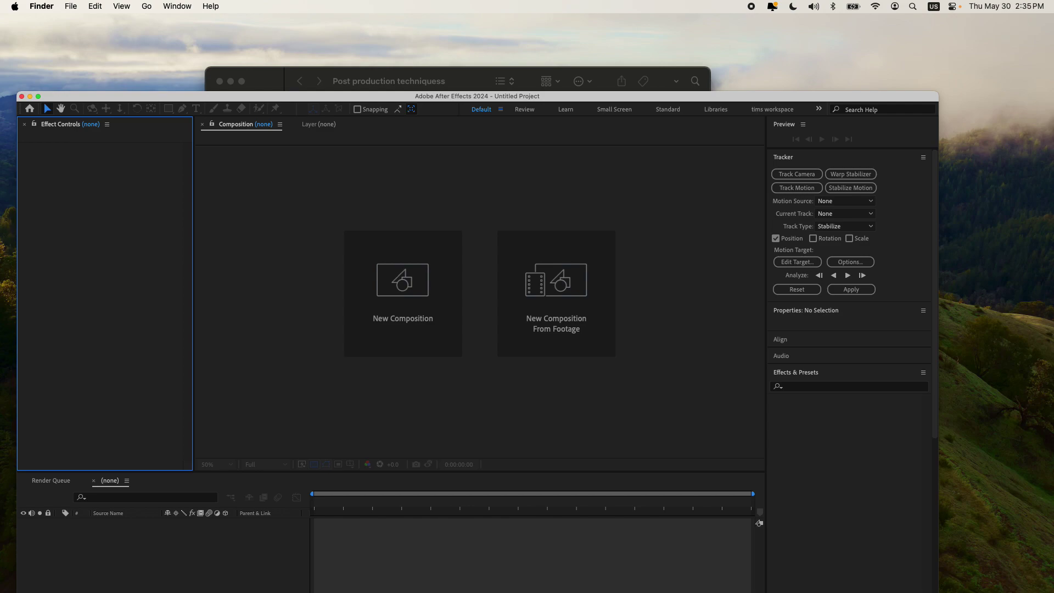
Step: Close the After Effects Home window and reposition the application window
left_click(429, 110)
left_click_drag(429, 109, 465, 88)
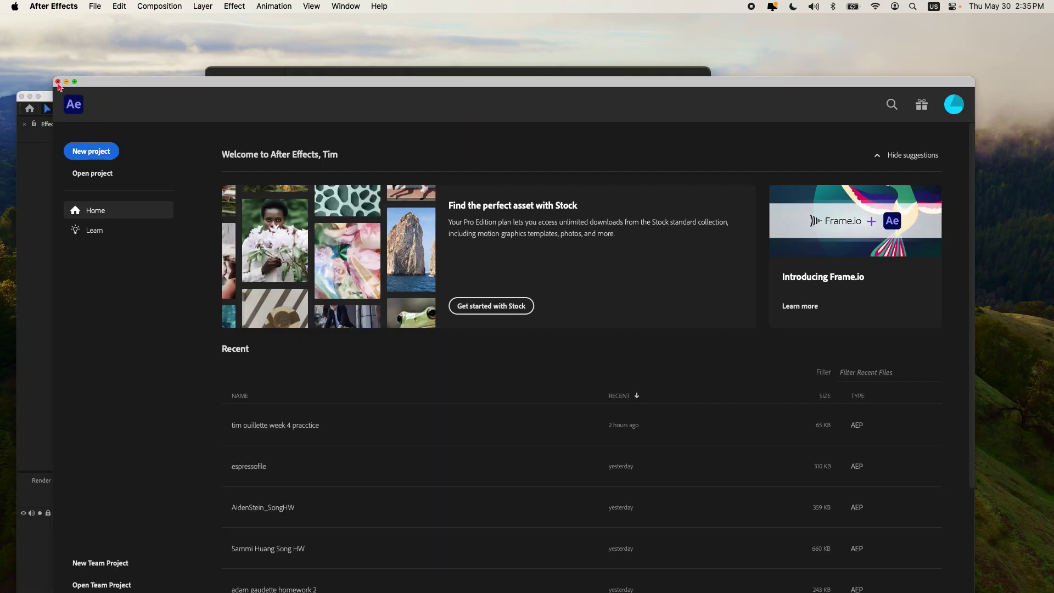
left_click(58, 83)
left_click_drag(161, 97, 153, 19)
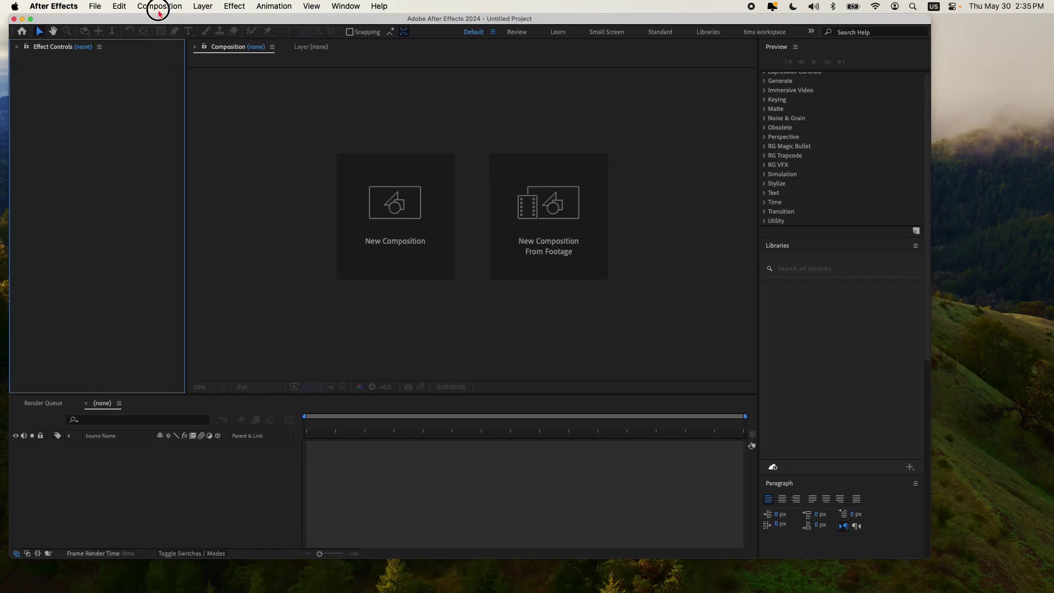
left_click(134, 129)
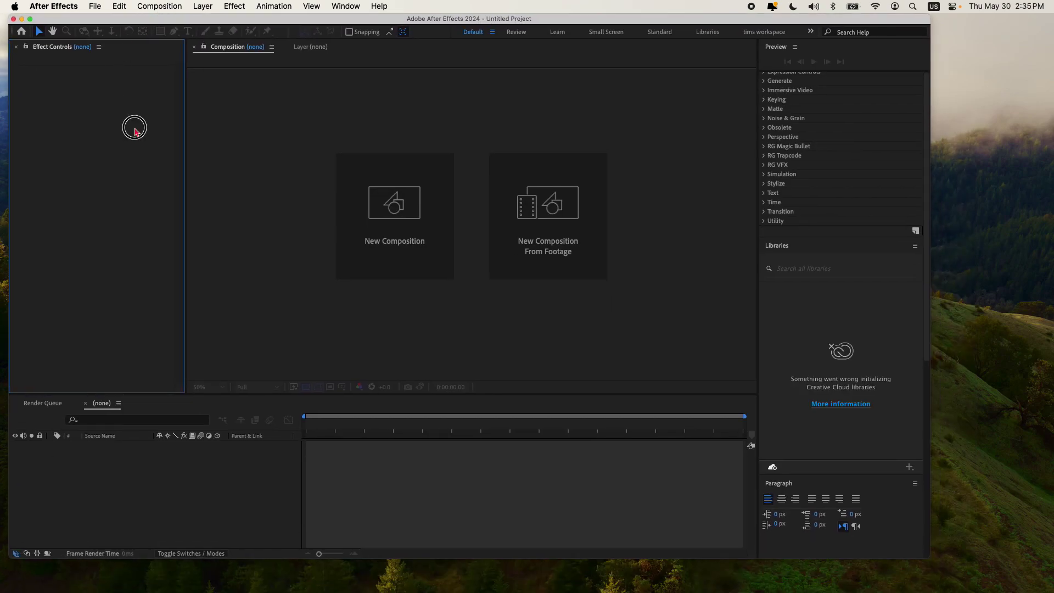
Step: Create Comp 1 lasting 9 seconds with the HD 1920x1080 24 fps preset
left_click(159, 6)
left_click(187, 21)
left_click(344, 261)
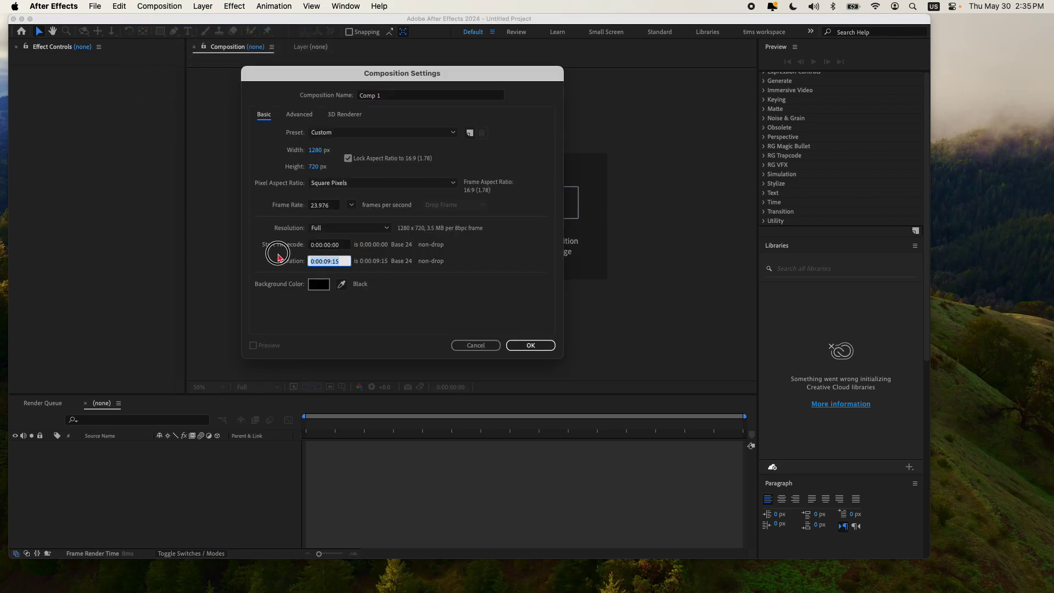
type("9")
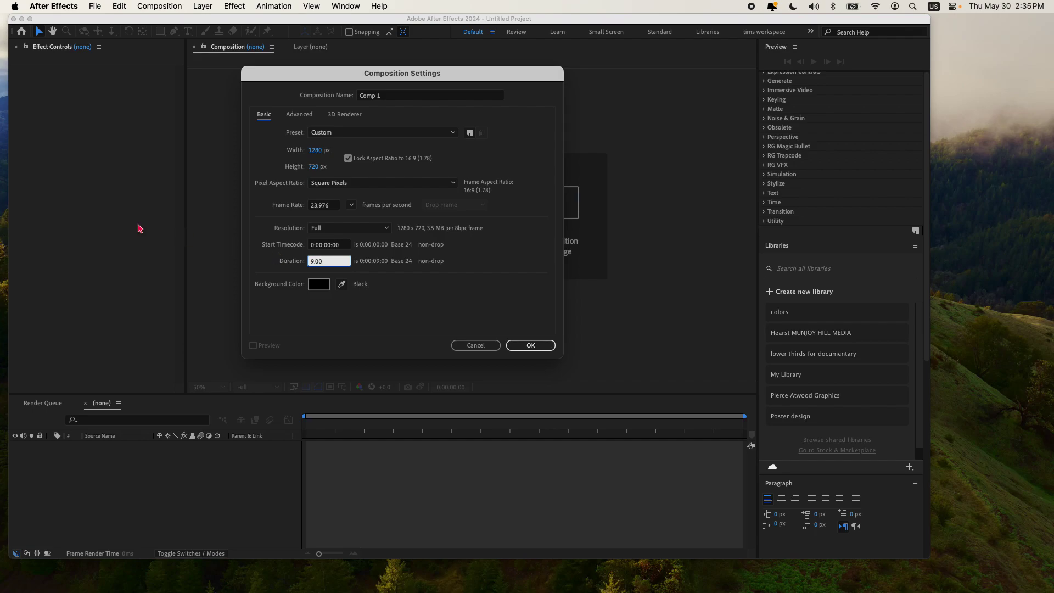
left_click(364, 132)
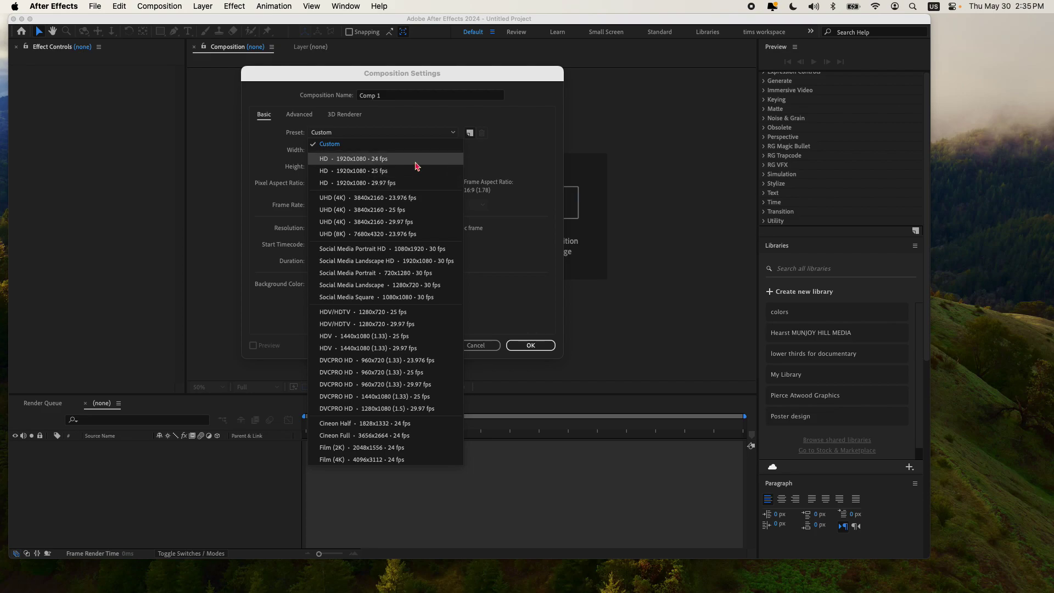
left_click(416, 158)
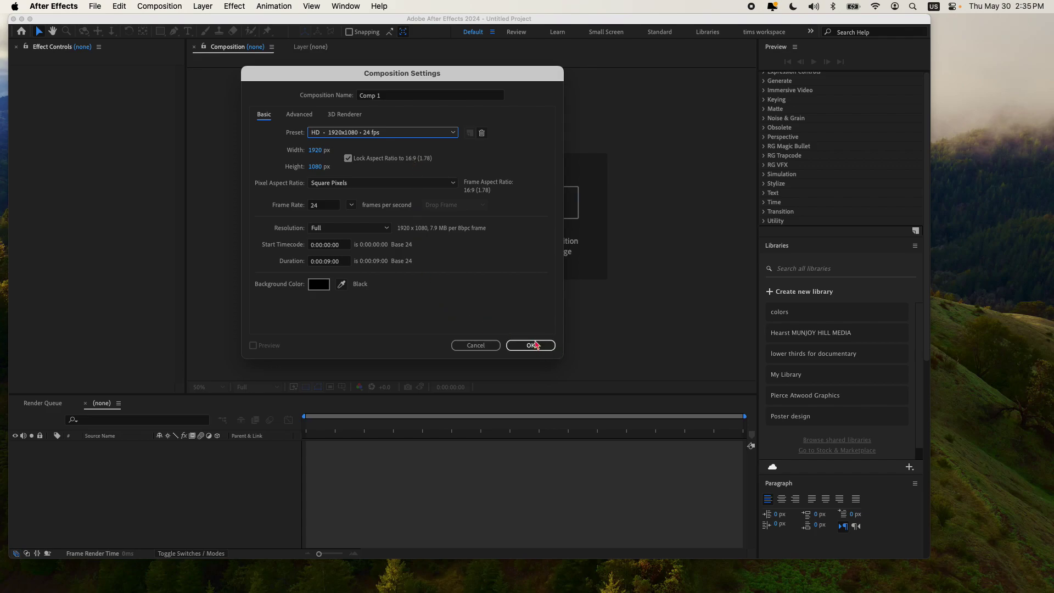
left_click(536, 345)
left_click(51, 168)
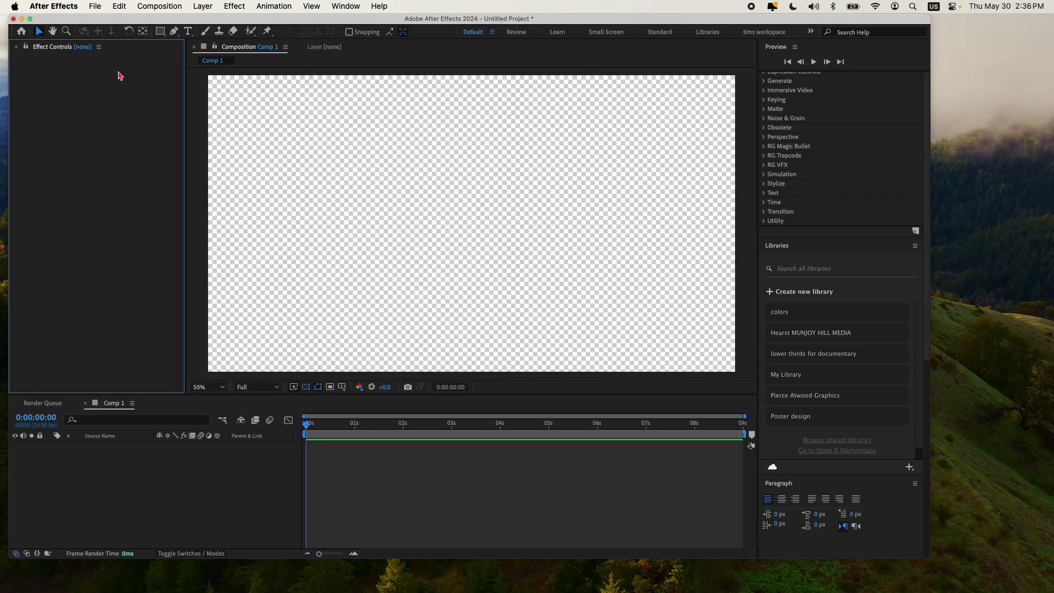
Step: Reset the Default workspace to its saved layout
left_click(345, 7)
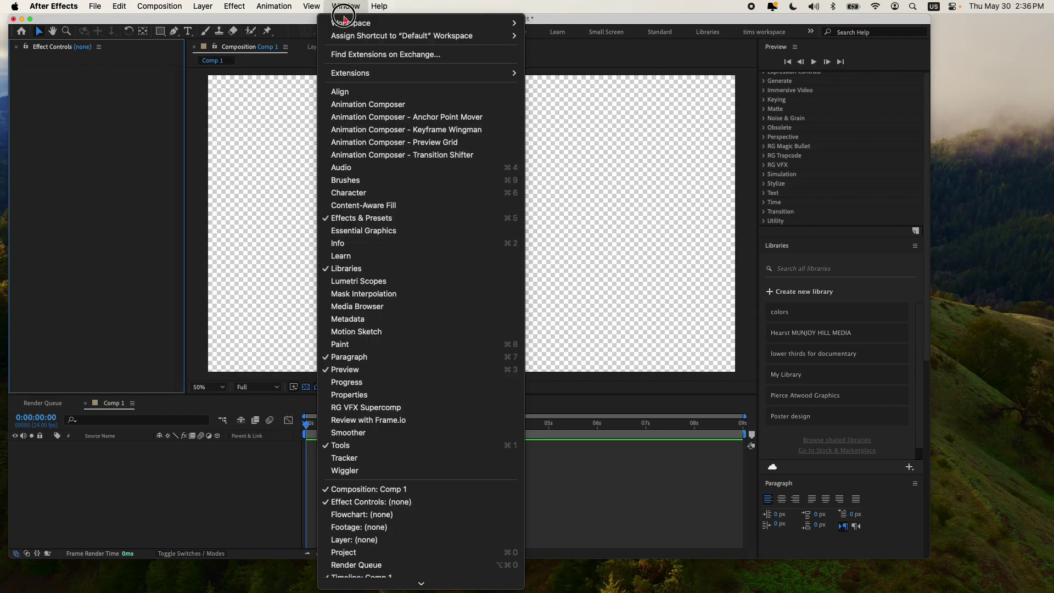
mouse_move(402, 23)
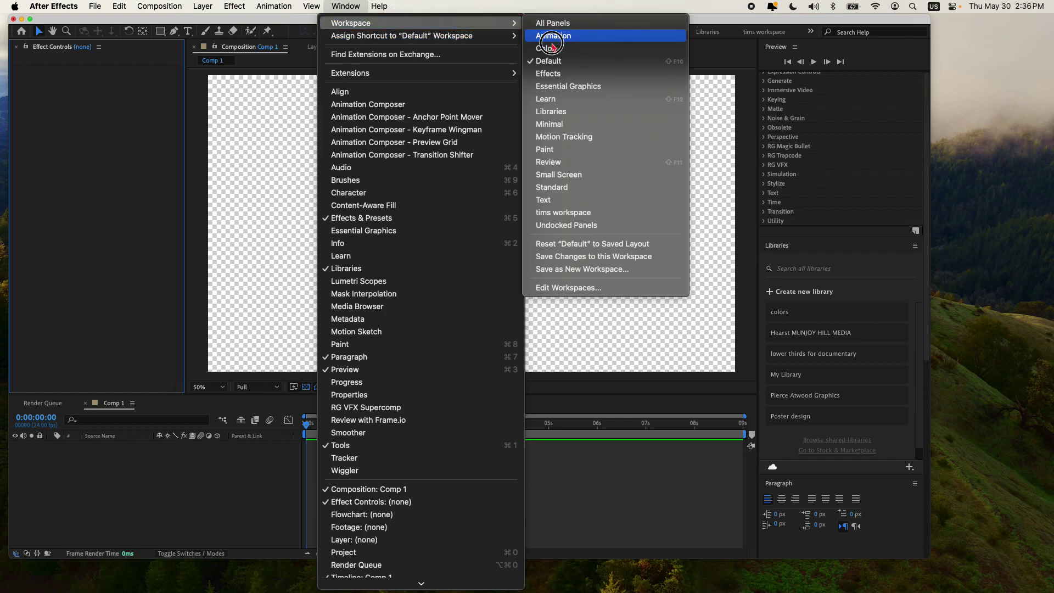
left_click(604, 244)
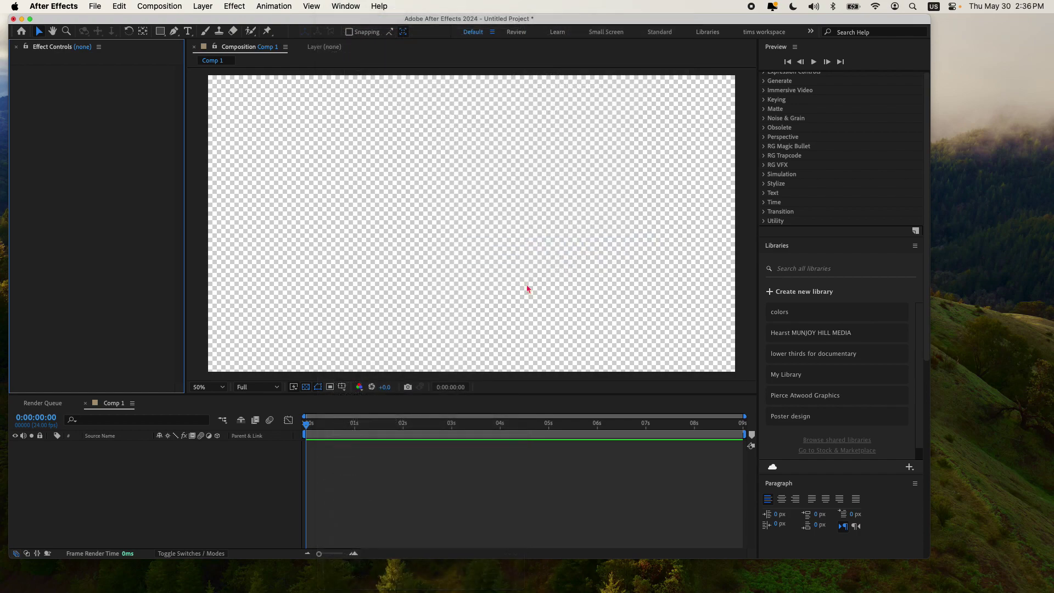
Step: Import nbc logo.ai from the Desktop post-production folder as Footage
left_click(68, 209)
right_click(48, 182)
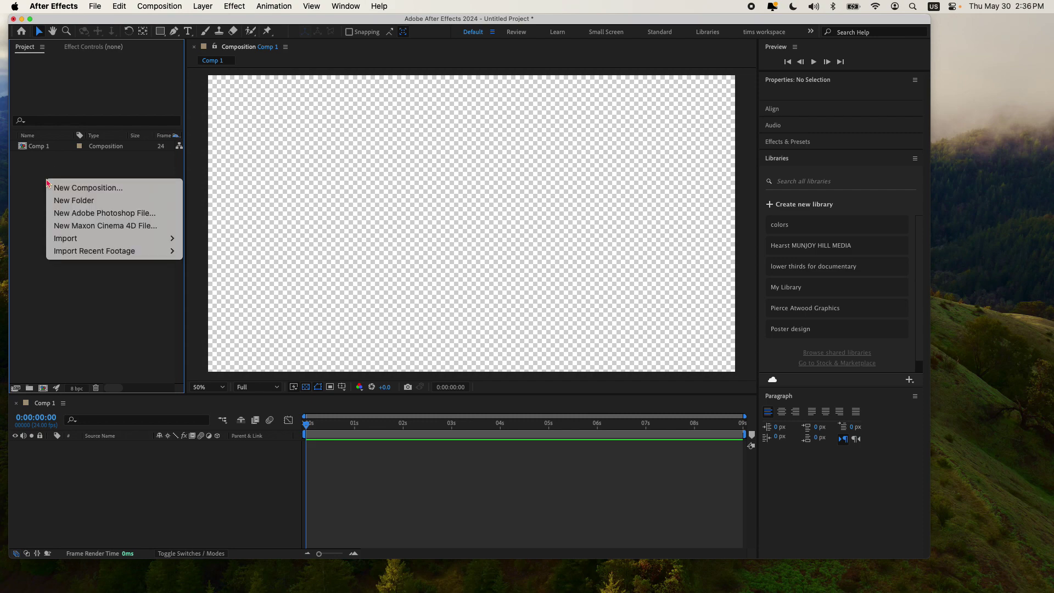
mouse_move(110, 238)
left_click(209, 238)
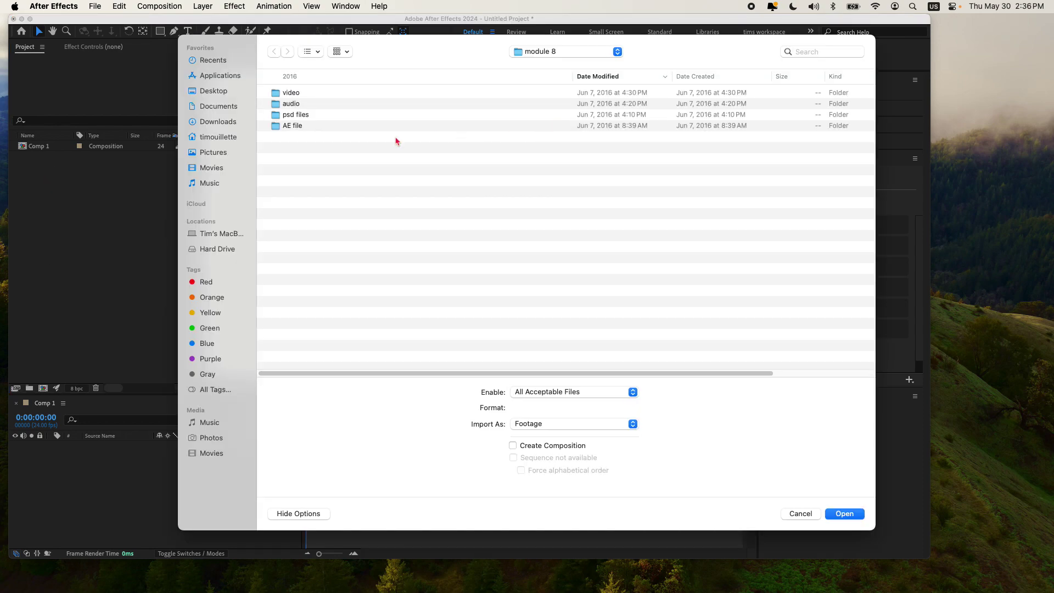
left_click(217, 91)
left_click(354, 95)
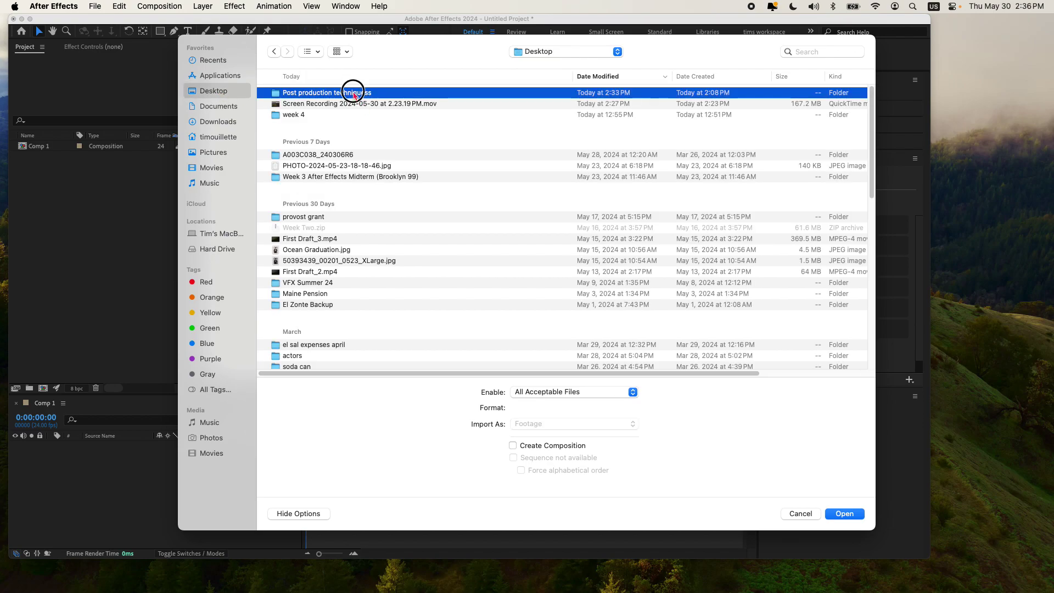
double_click(353, 95)
left_click(317, 92)
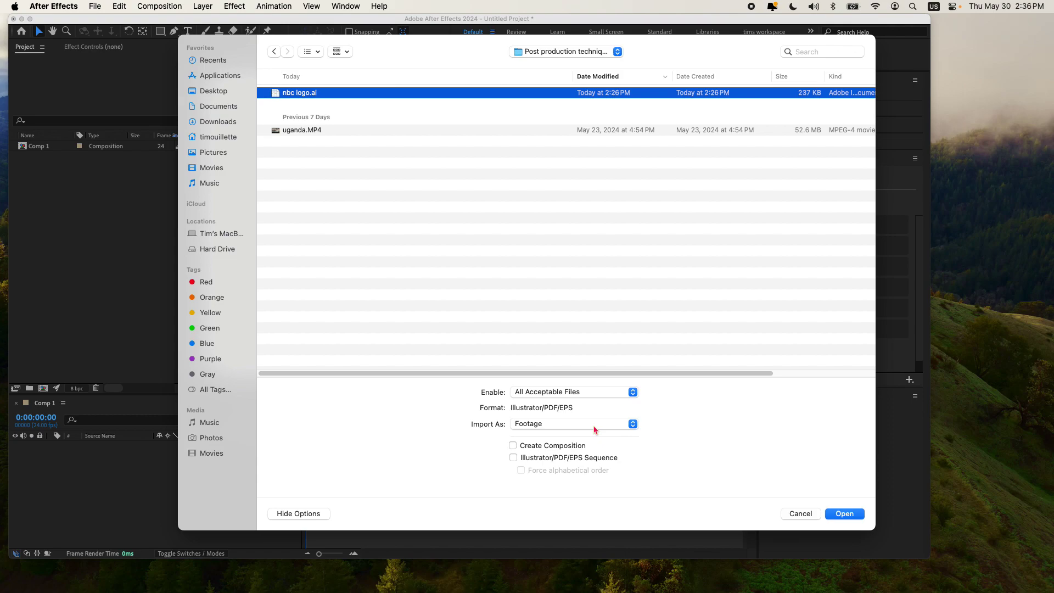
left_click(594, 426)
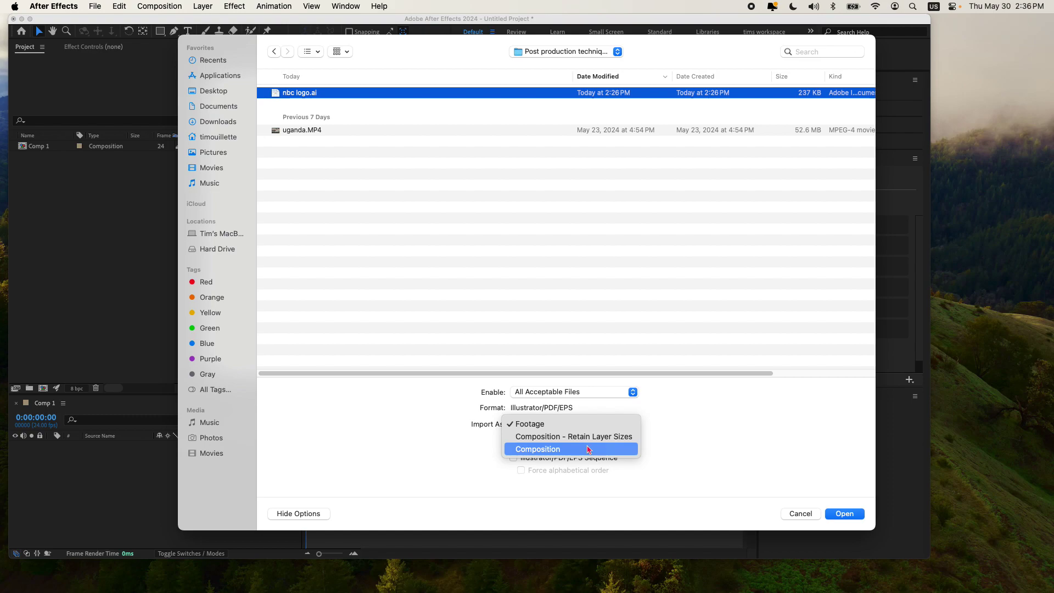
left_click(582, 424)
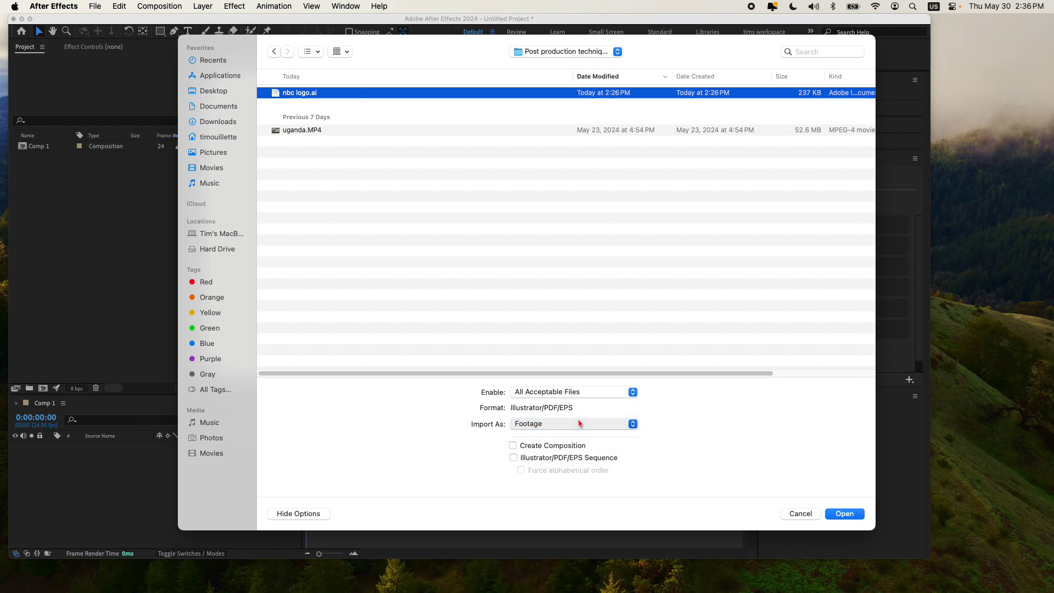
left_click(845, 514)
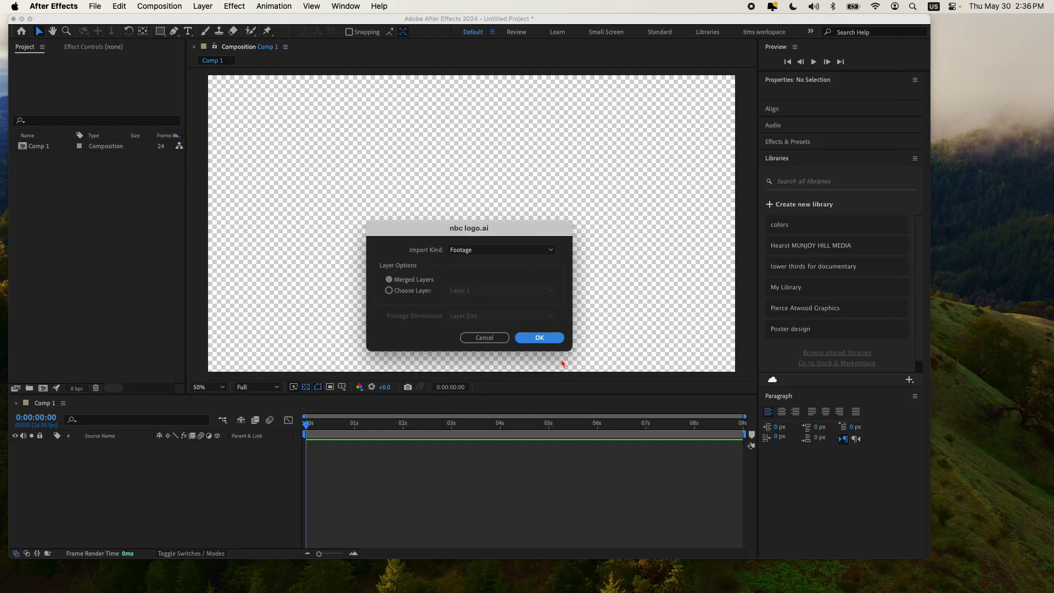
Step: Confirm the logo import and show title/action safe margins in the composition view
left_click(546, 336)
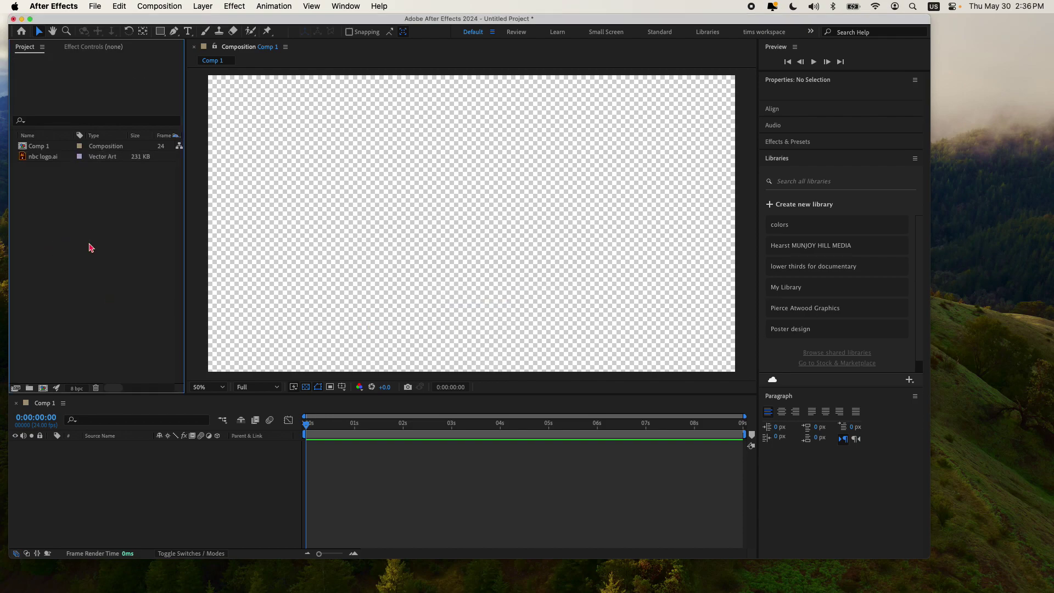
left_click(350, 280)
left_click(306, 387)
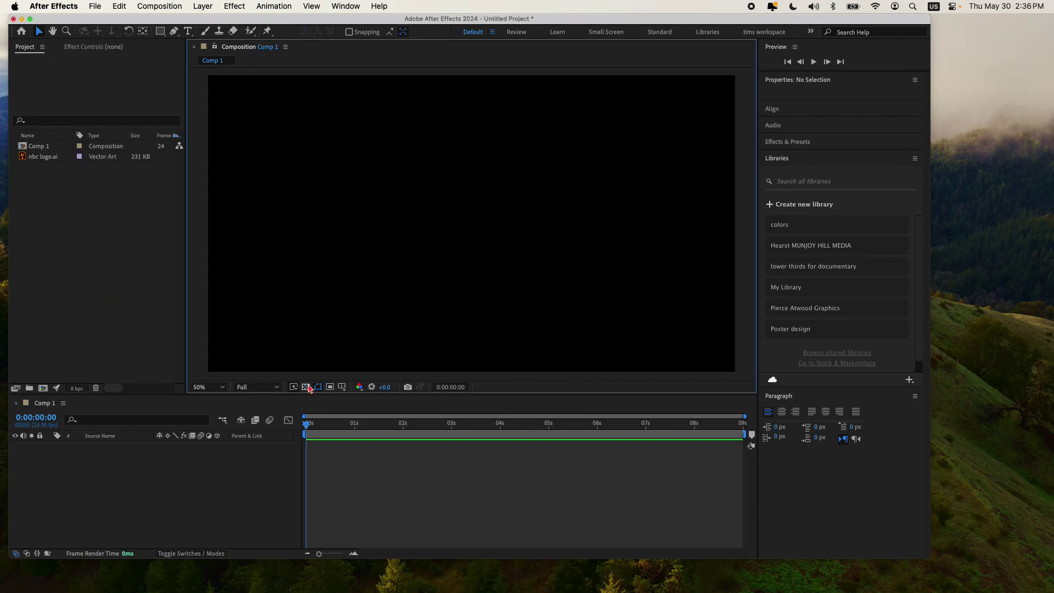
left_click(306, 387)
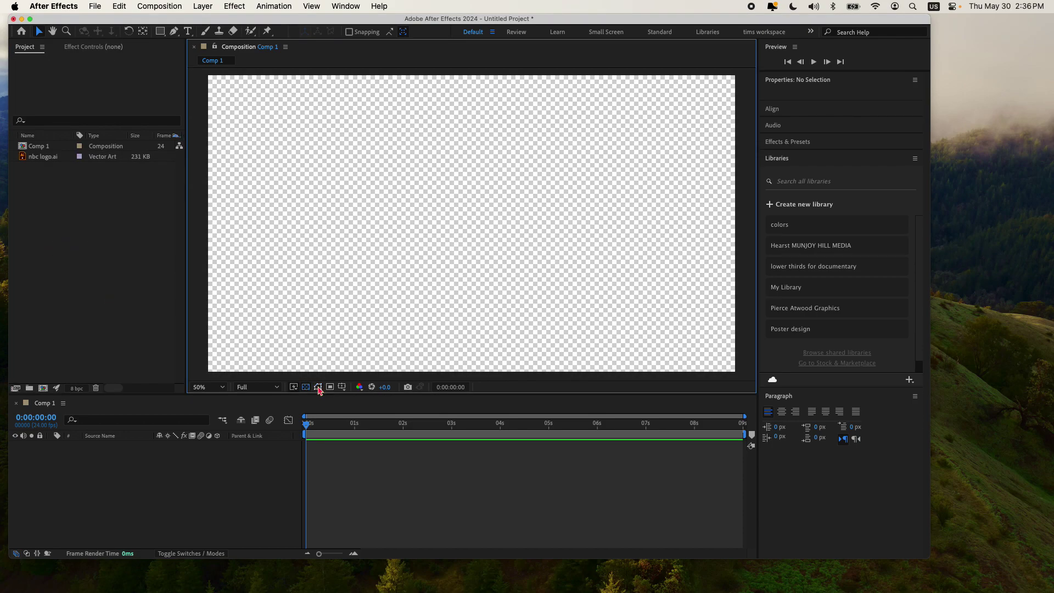
left_click(343, 387)
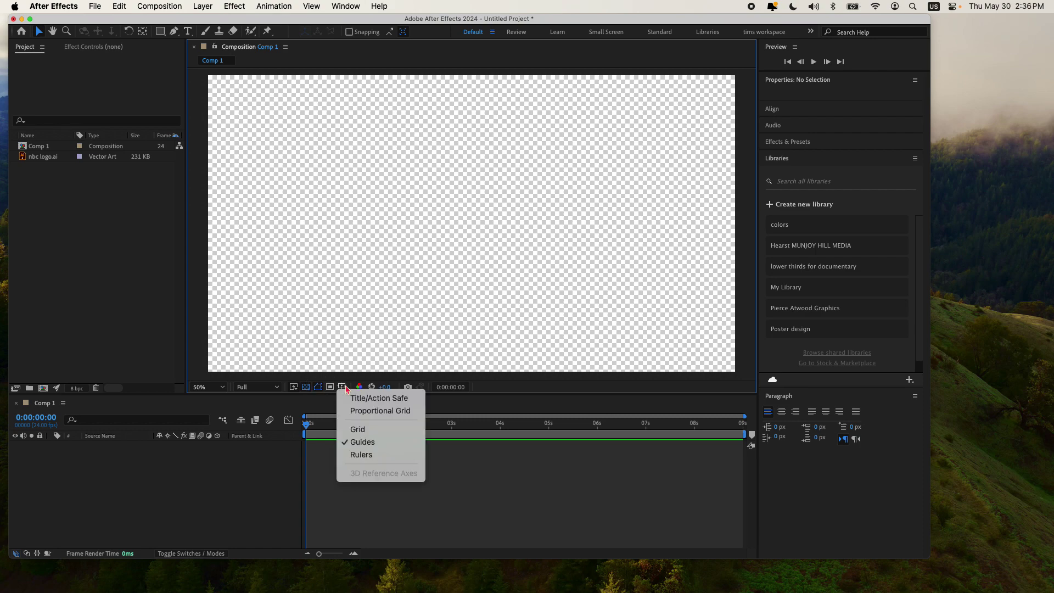
left_click(377, 398)
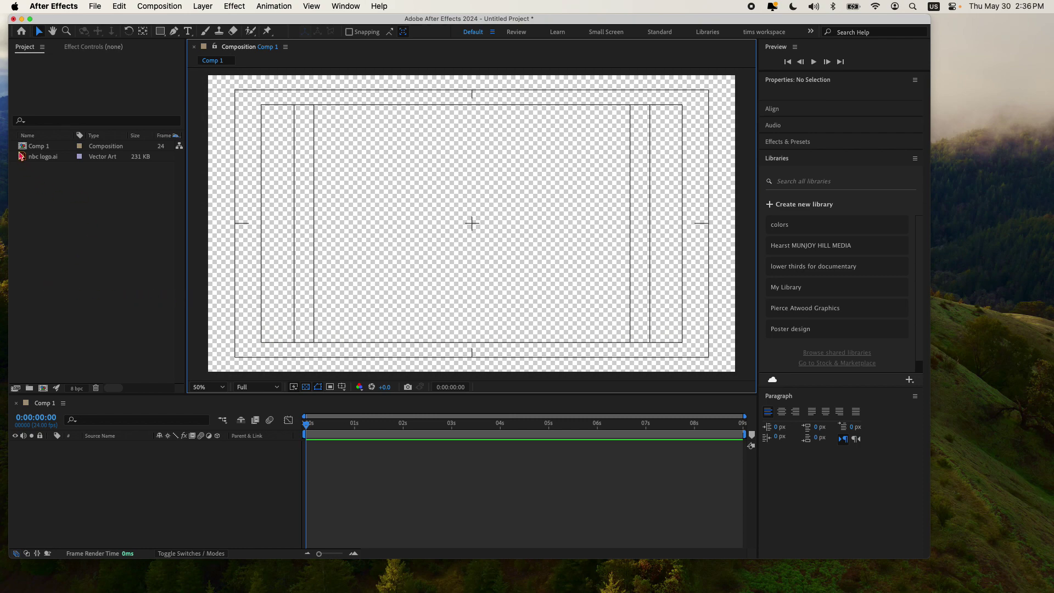
Step: Add nbc logo.ai to Comp 1 and scale it down to about 36%
left_click_drag(24, 159, 117, 470)
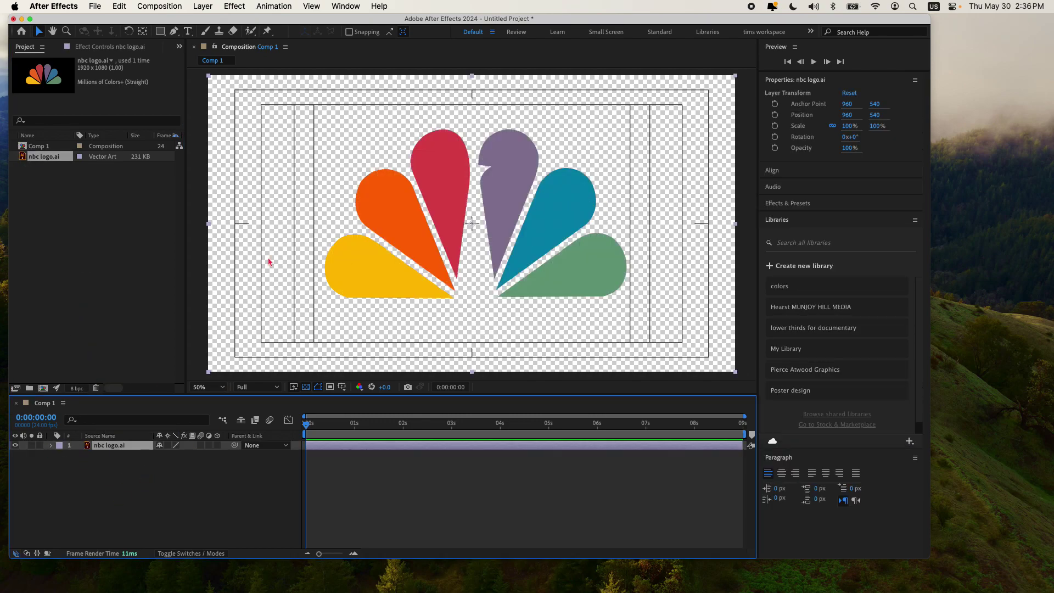
key("alt+shift+s")
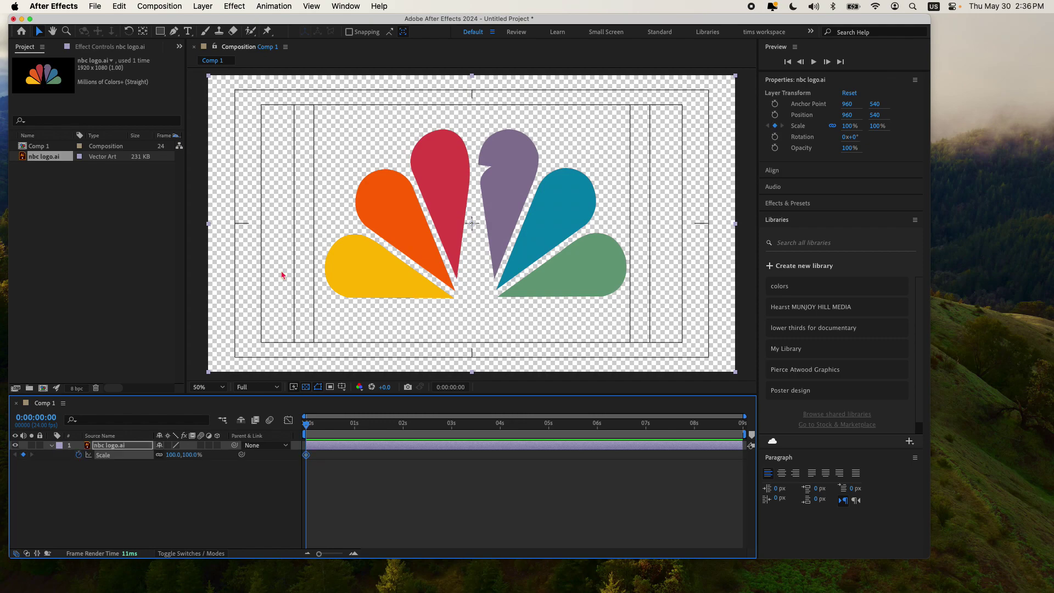
left_click_drag(187, 458, 59, 468)
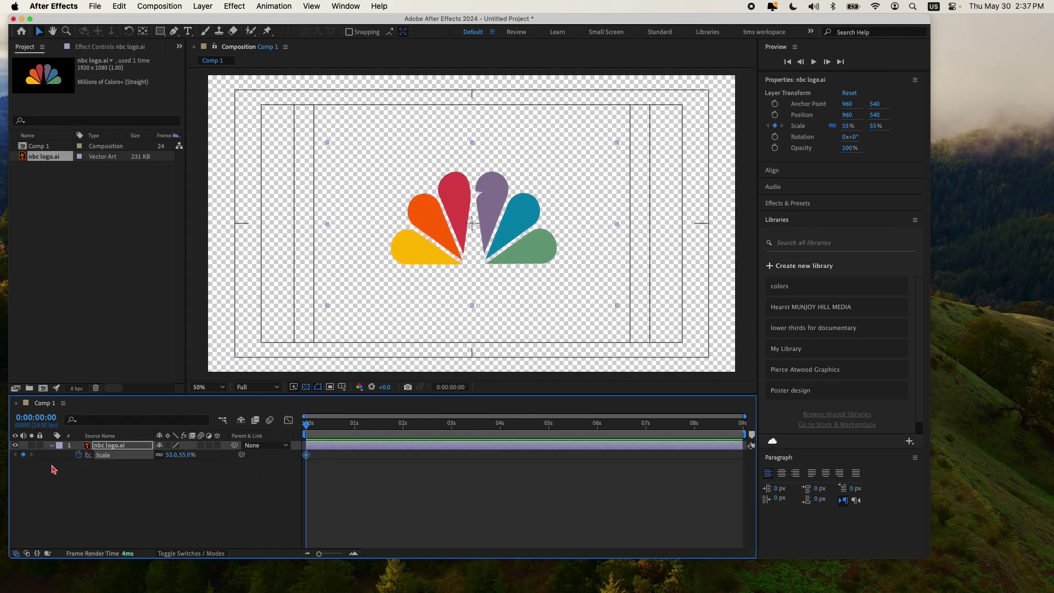
left_click(53, 446)
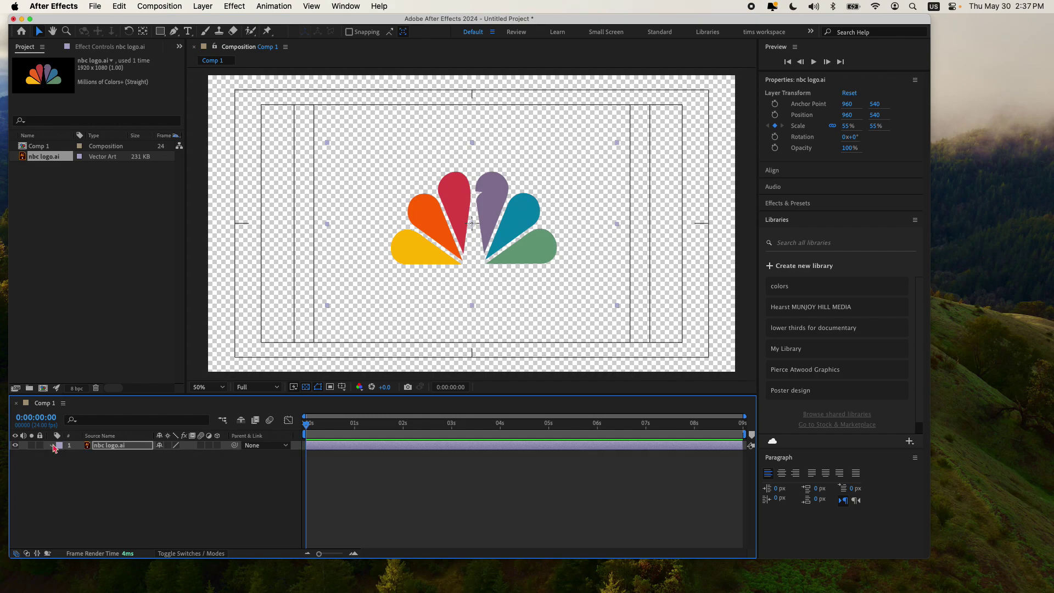
left_click(53, 446)
left_click_drag(177, 487, 158, 487)
Step: Move the logo to the lower left at 380, 864, fine-tune to 38%, and deselect
left_click_drag(501, 218, 342, 311)
left_click(98, 521)
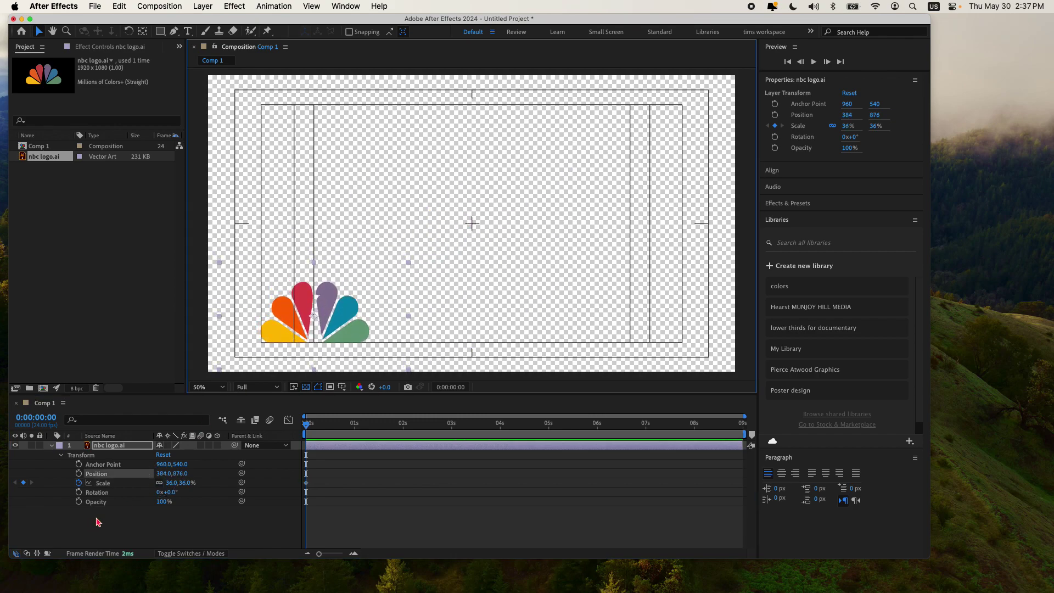
left_click_drag(171, 483, 175, 491)
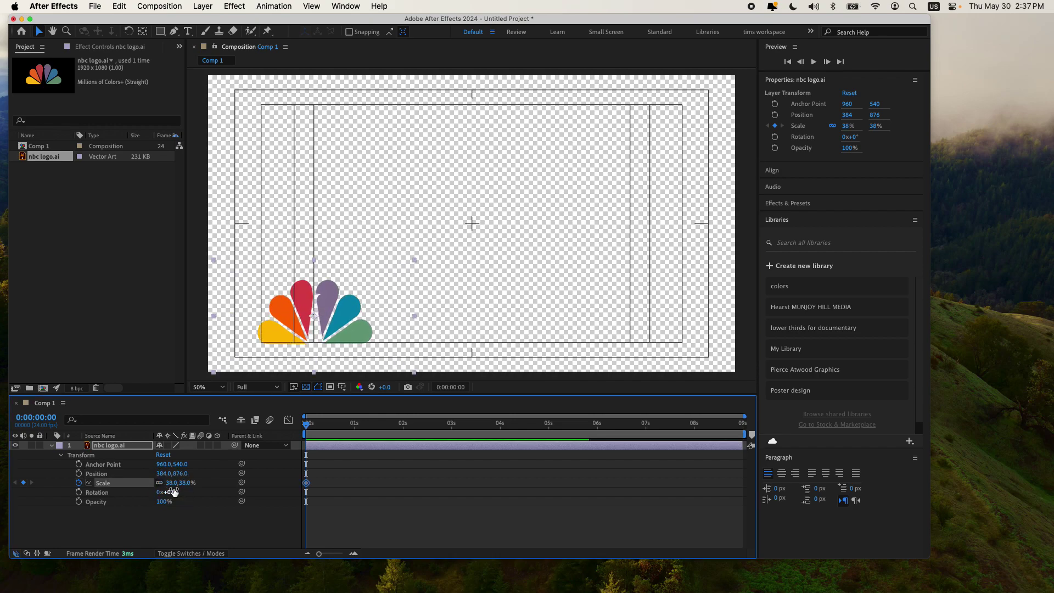
left_click_drag(350, 308, 348, 302)
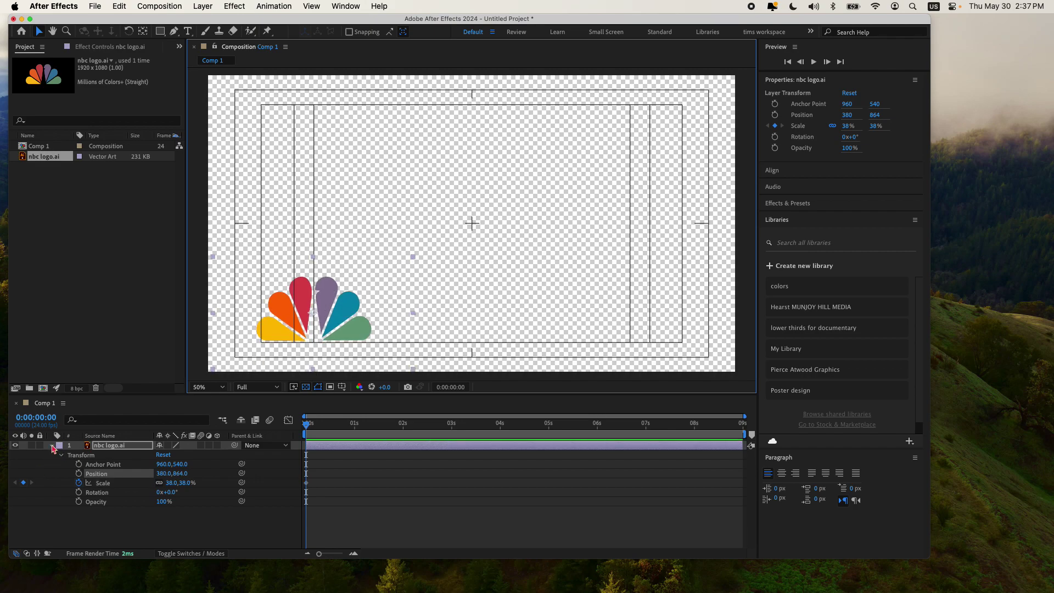
left_click(52, 446)
left_click(87, 492)
left_click(117, 205)
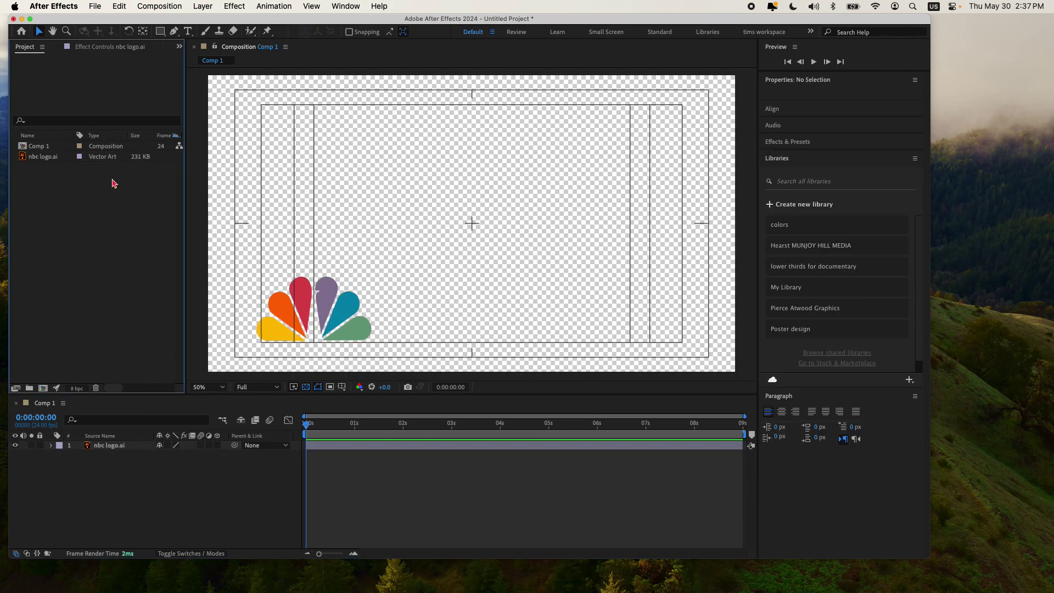
Step: Draw a red rounded-rectangle bar extending right from the logo
left_click(161, 31)
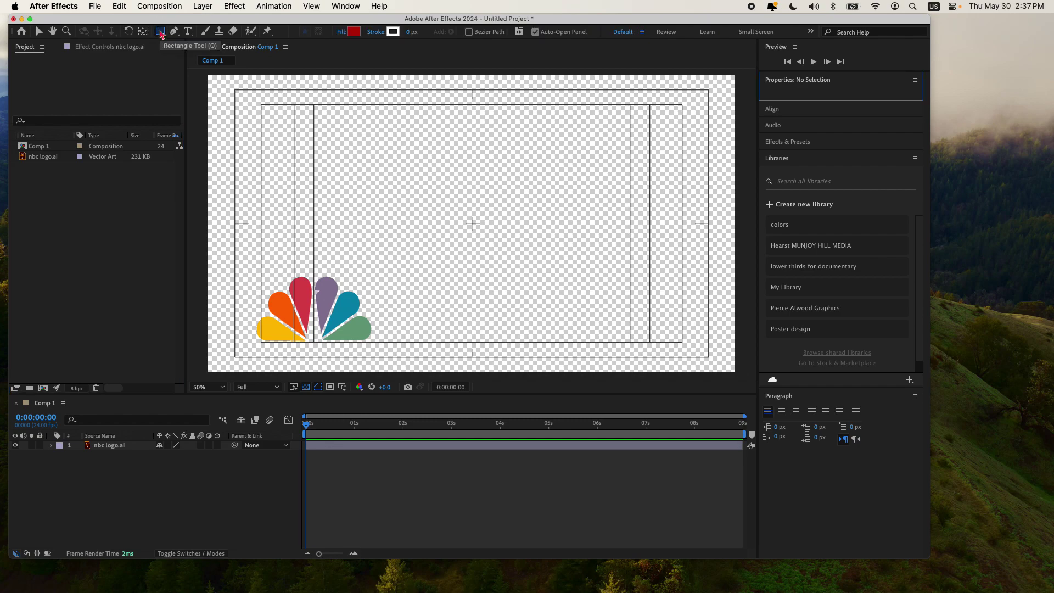
left_click(161, 32)
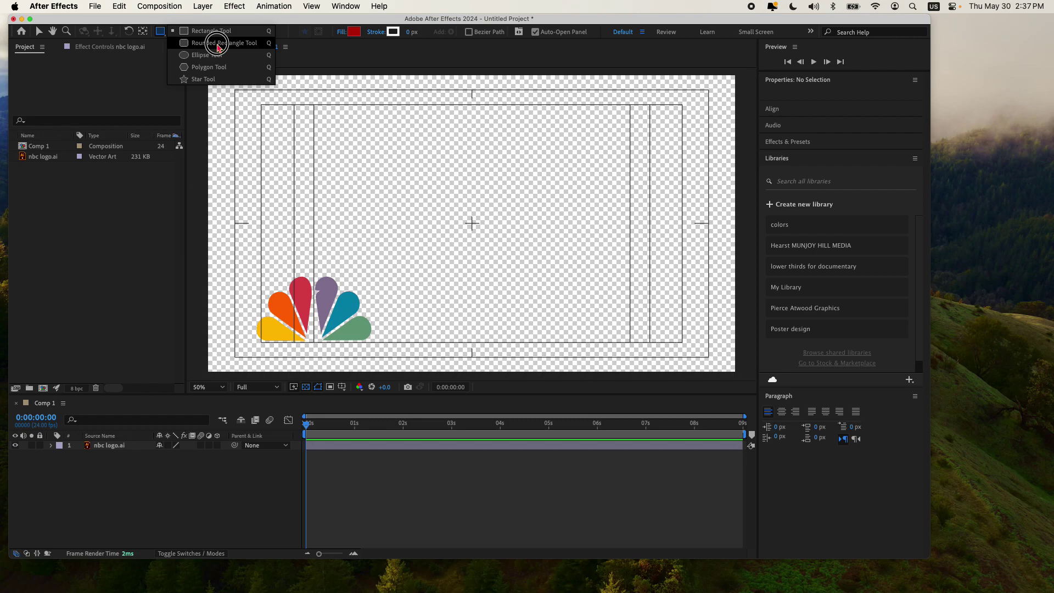
left_click(218, 44)
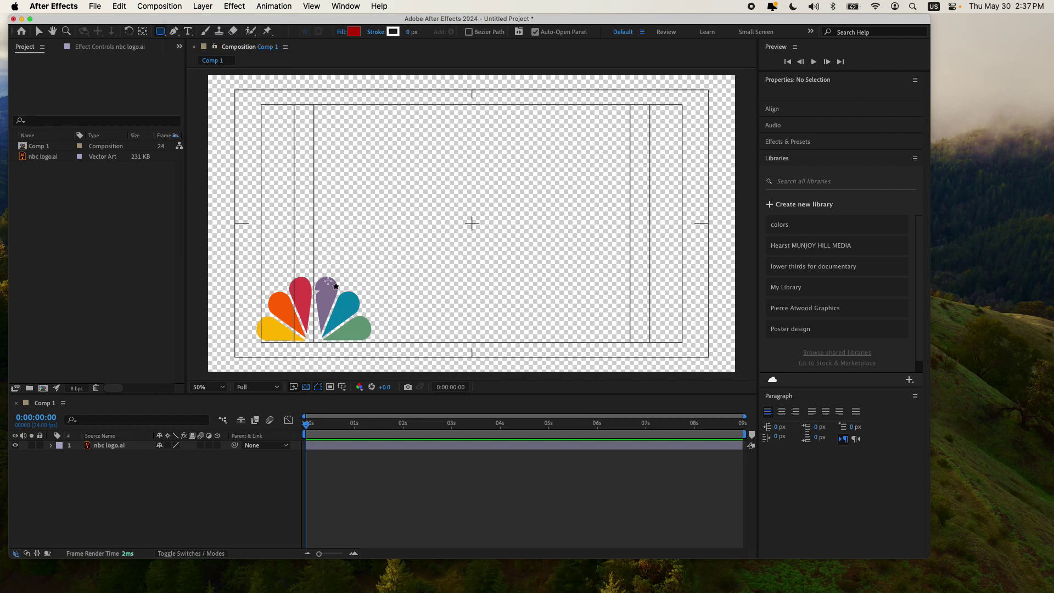
left_click_drag(316, 281, 616, 318)
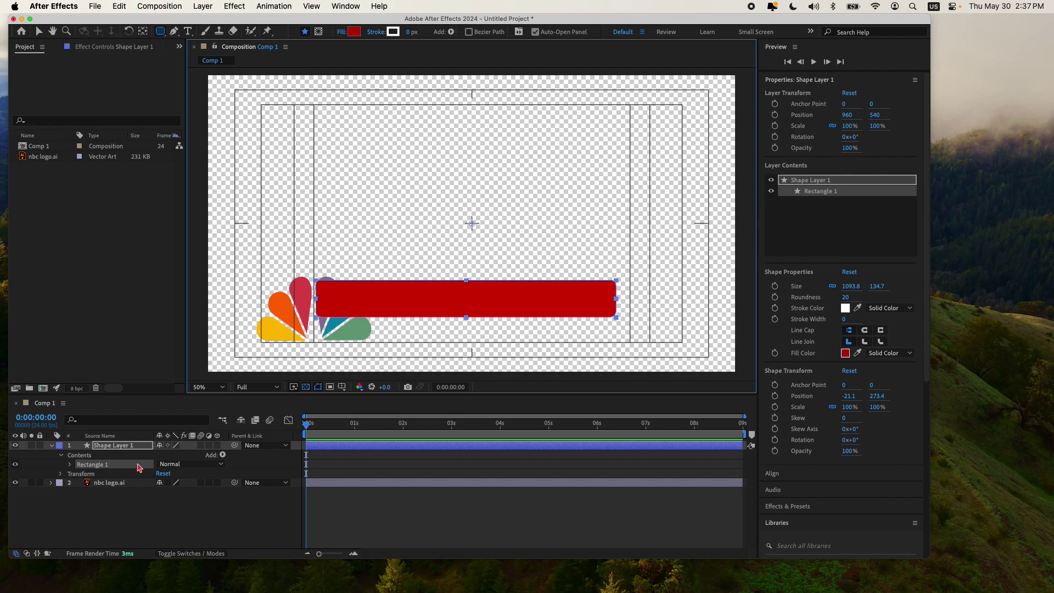
Step: Move the bar's layer beneath the logo and rename it 'red rectangle'
left_click_drag(132, 449, 135, 488)
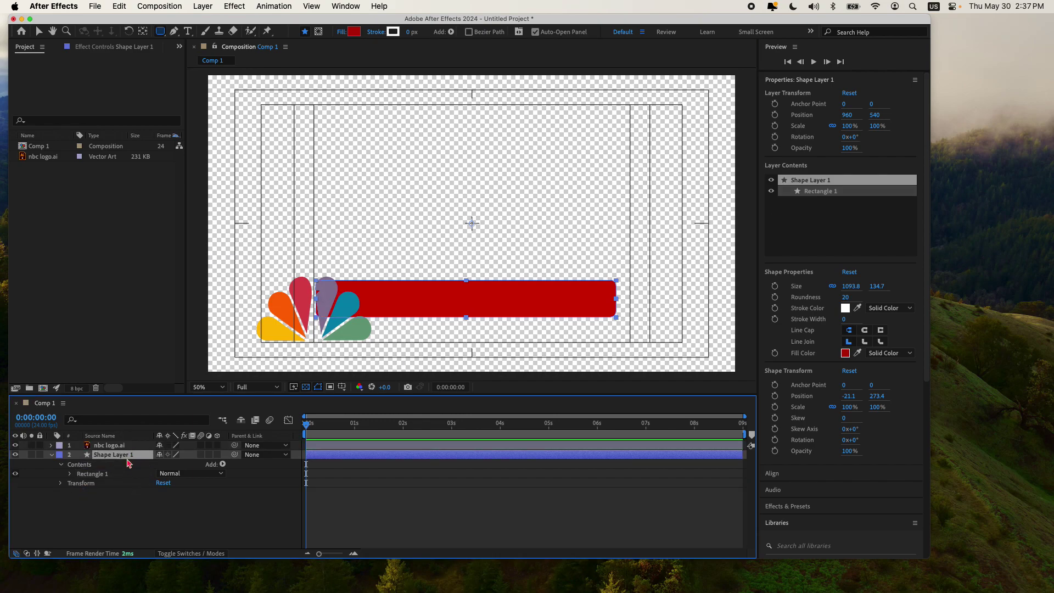
key("Return")
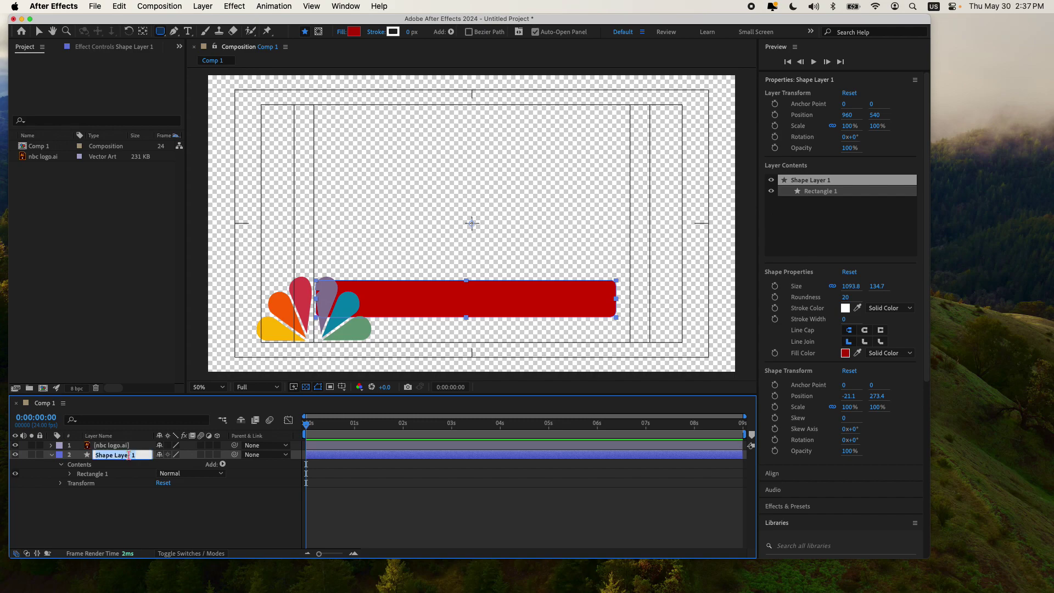
type("red rectangle")
key("Return")
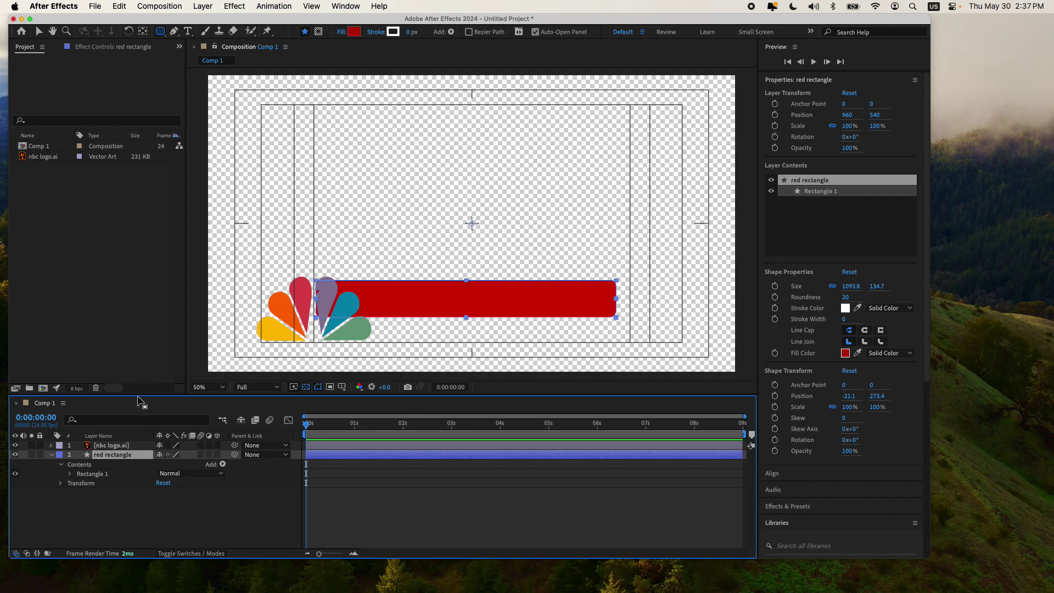
Step: Lower the red bar's opacity to 51%, nudge it right, and deselect
left_click(61, 483)
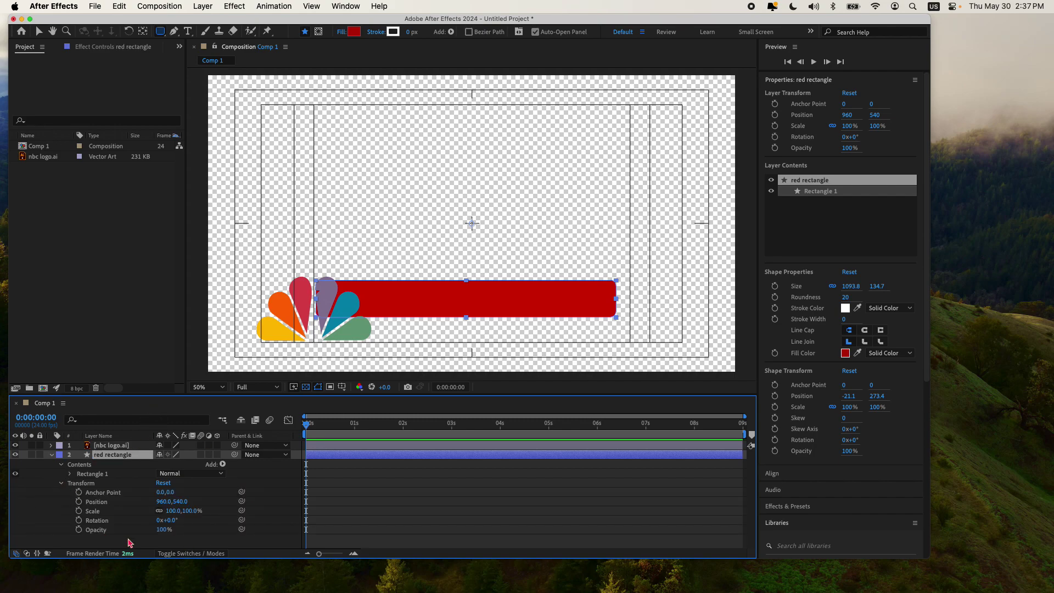
left_click_drag(162, 530, 137, 532)
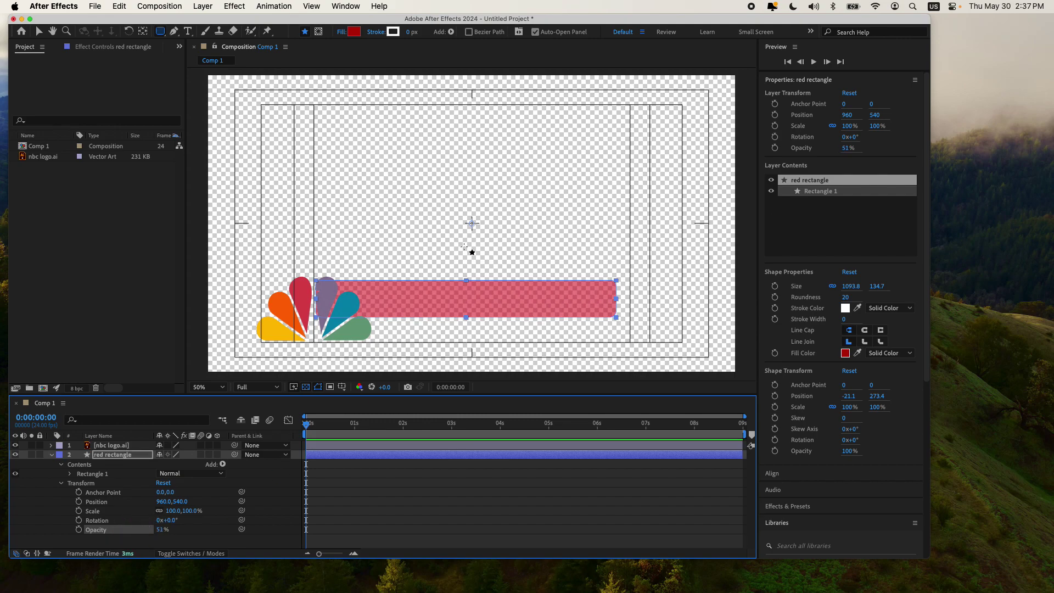
left_click(40, 32)
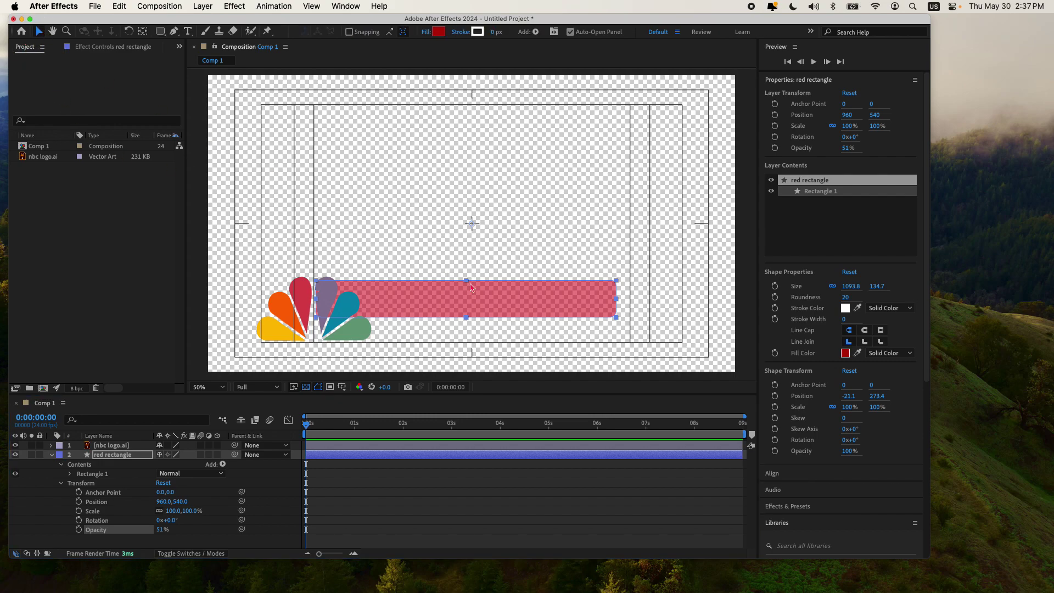
left_click_drag(474, 293, 477, 291)
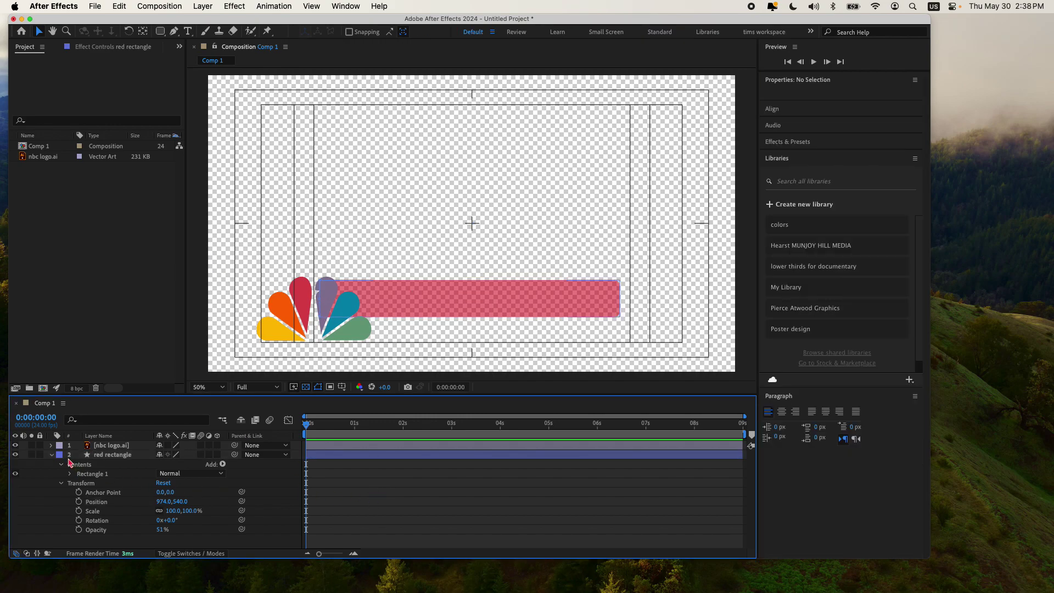
left_click(51, 455)
left_click(130, 291)
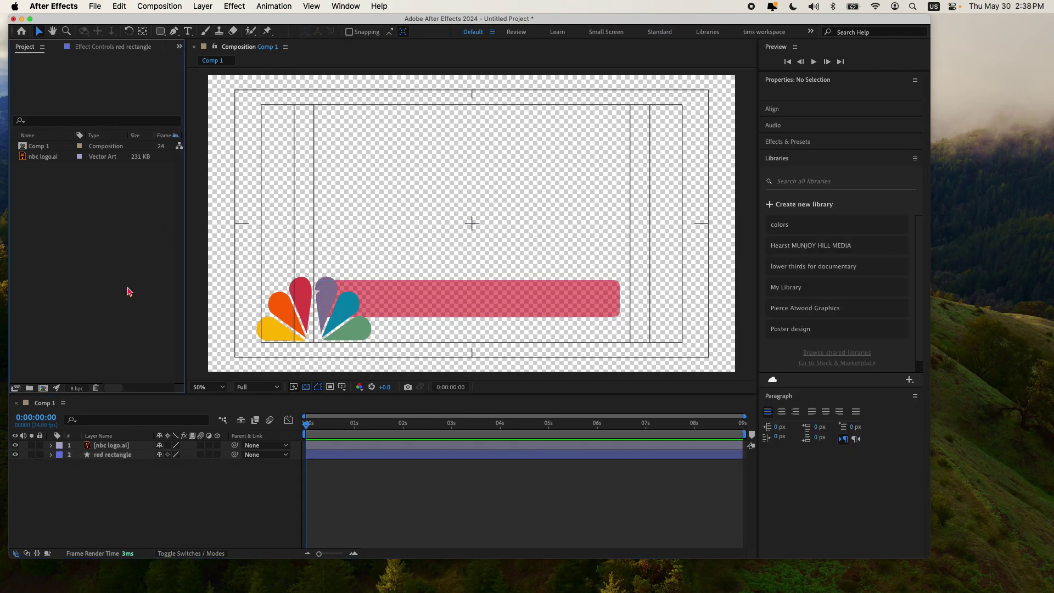
Step: Draw a thin bar along the logo's base filled with the yellow petal colour FDBD10
left_click(160, 31)
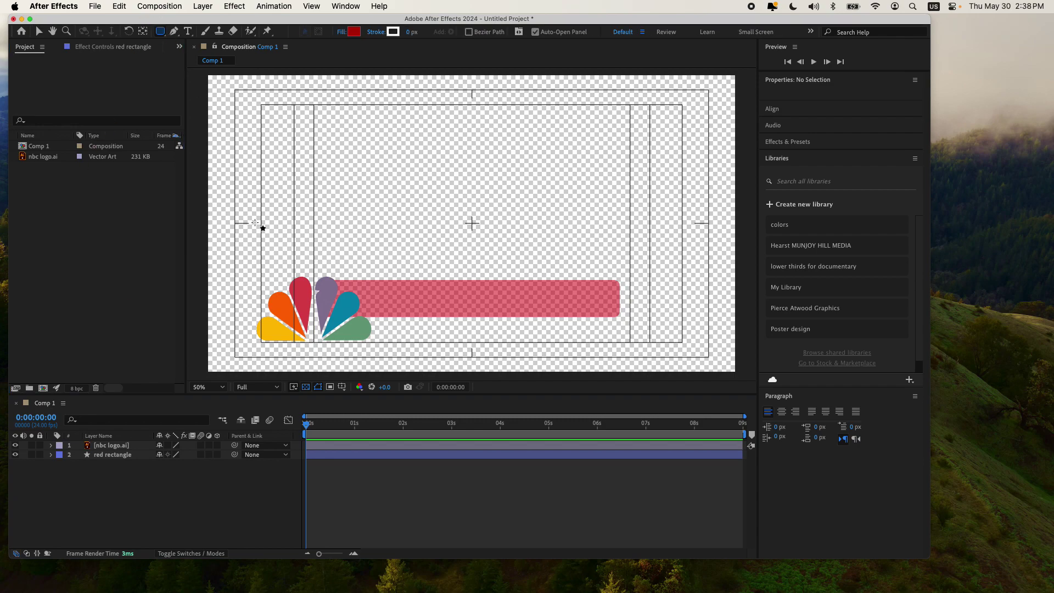
mouse_move(280, 337)
left_mouse_down()
mouse_move(374, 351)
mouse_move(631, 348)
mouse_move(619, 346)
mouse_move(621, 357)
left_mouse_up()
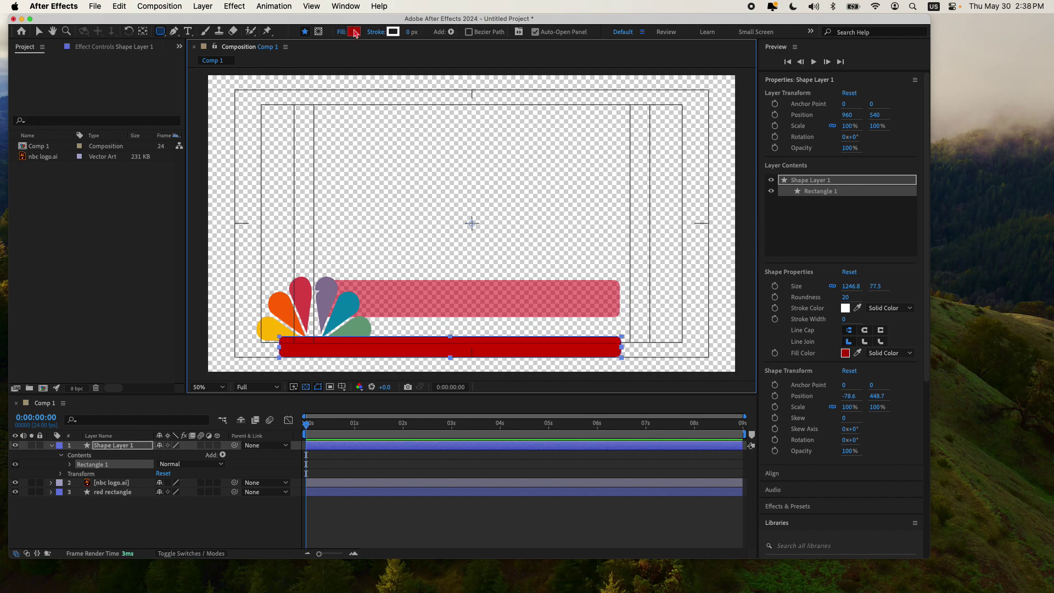
left_click(354, 31)
left_click(569, 280)
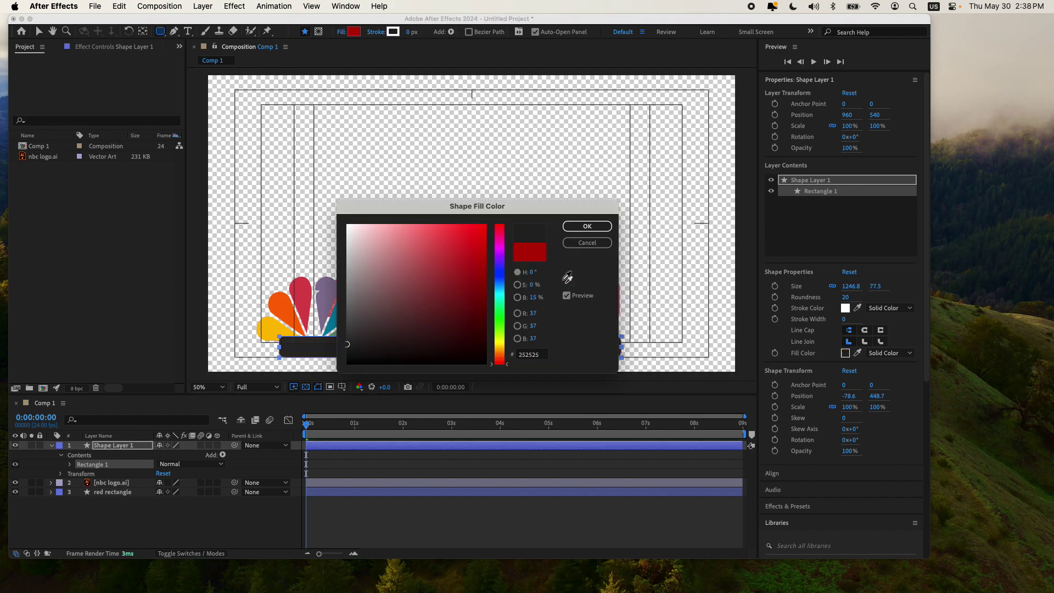
left_click(285, 329)
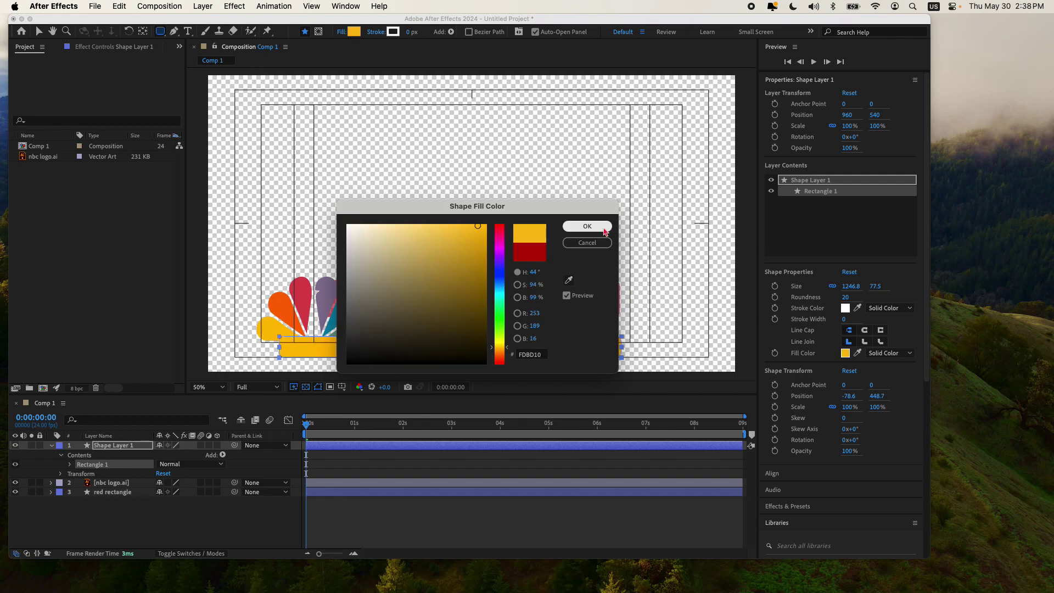
left_click(587, 226)
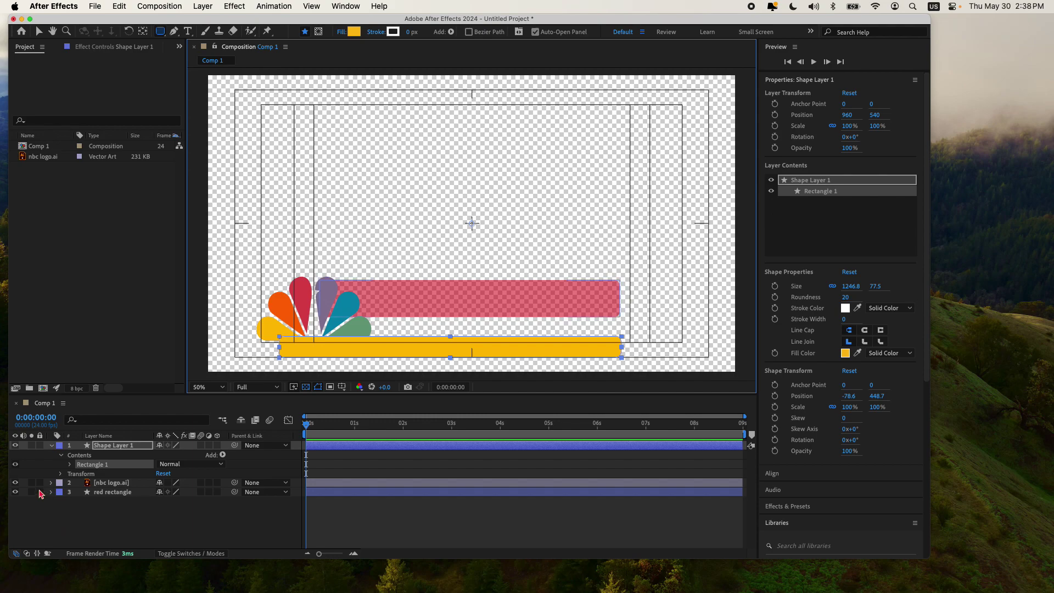
Step: Rename the bar 'yellow rectangle' and move it below the red rectangle layer
left_click(110, 446)
key("Return")
type("ye")
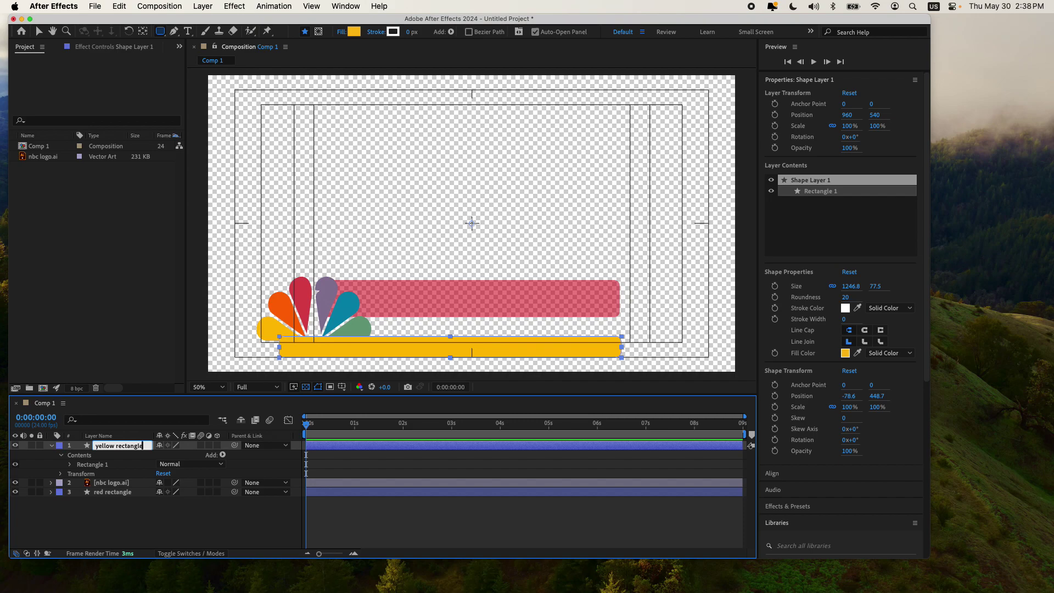
type("llow rectangle")
left_click(99, 506)
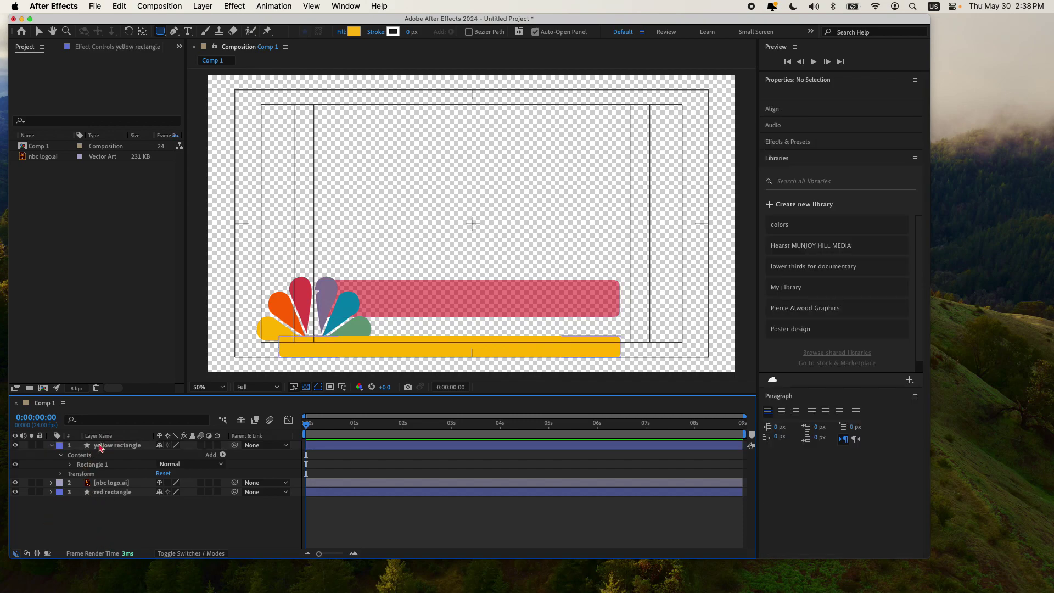
left_click(119, 446)
left_click_drag(119, 447, 131, 504)
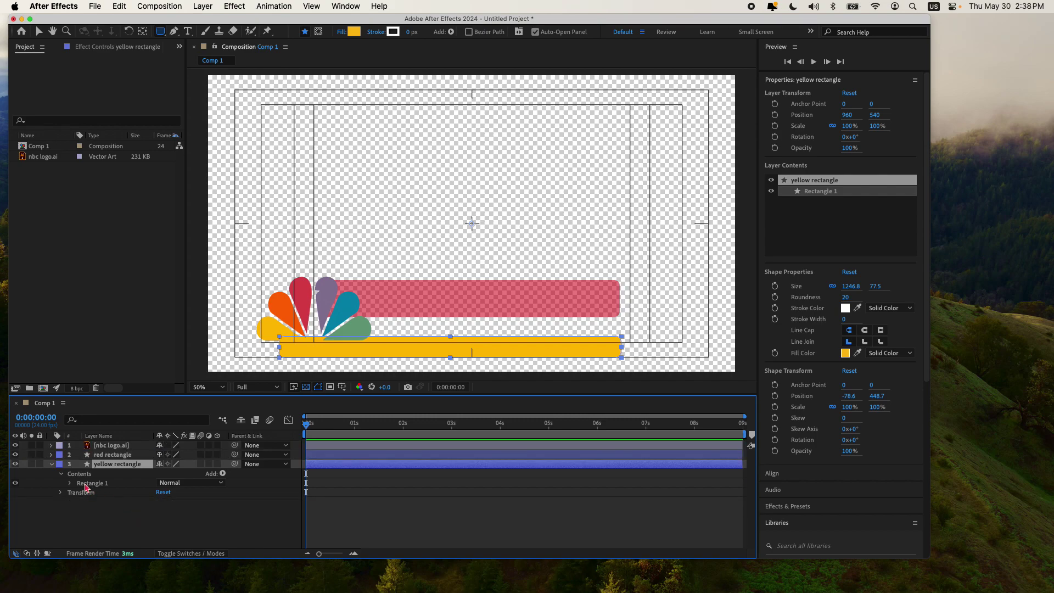
Step: Set the yellow bar to 49% opacity, narrow it to 77.2% width, then deselect
left_click(60, 493)
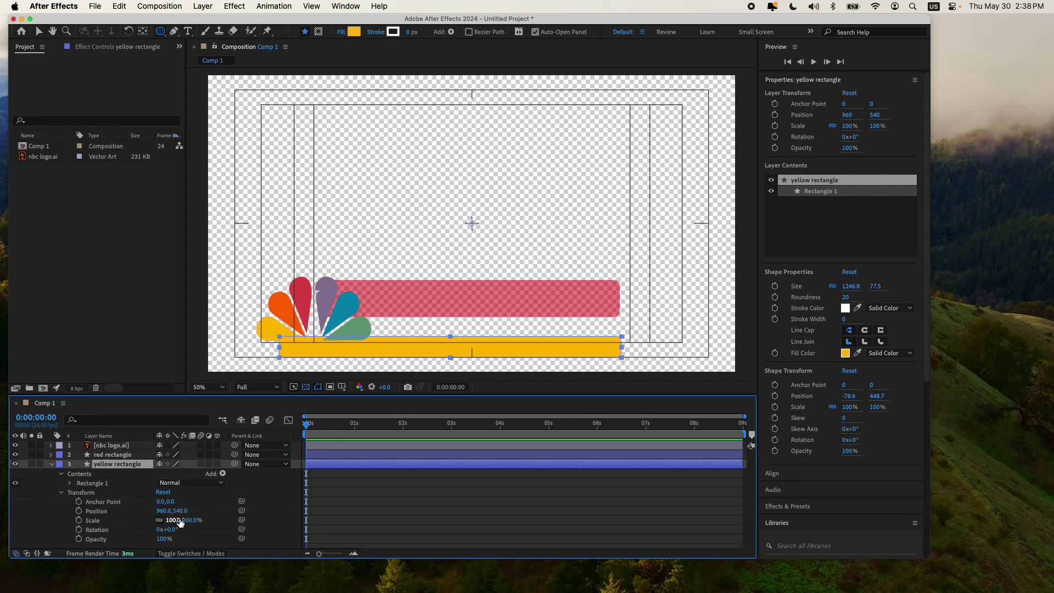
left_click_drag(169, 542, 140, 538)
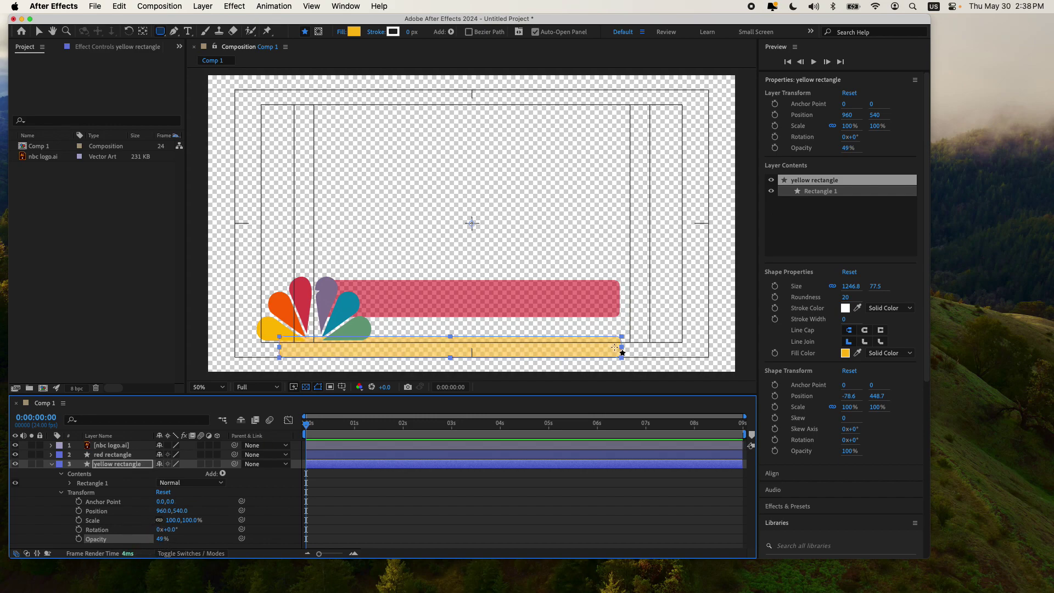
left_click(38, 31)
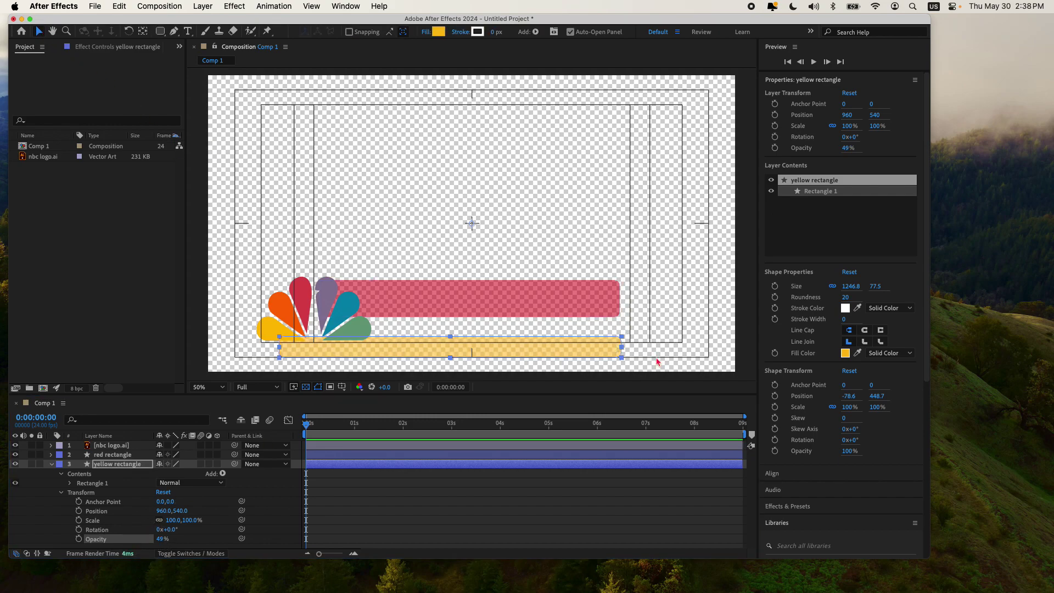
left_click_drag(623, 347, 549, 333)
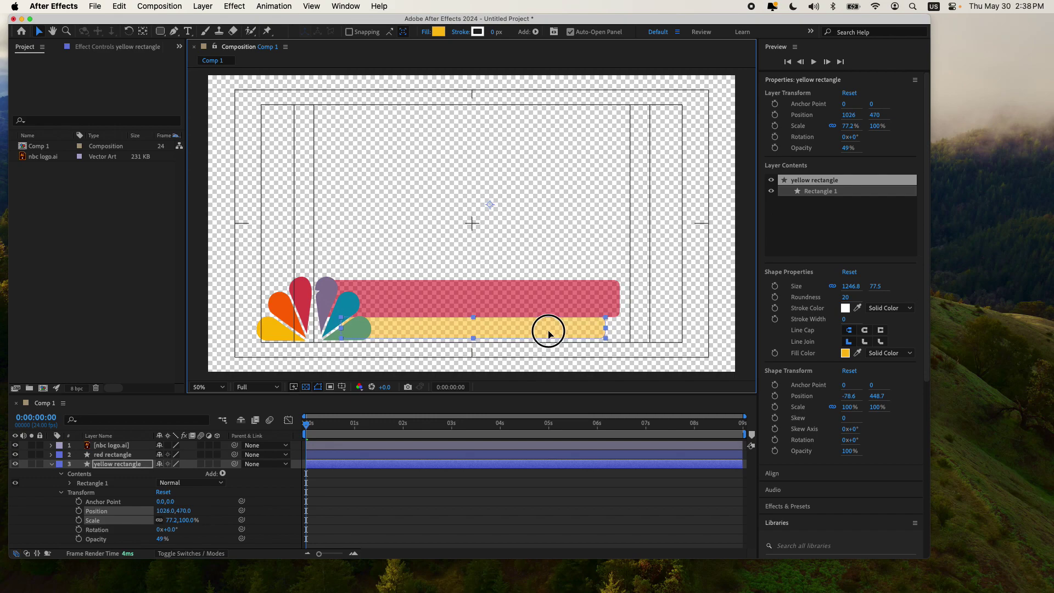
left_click(600, 318)
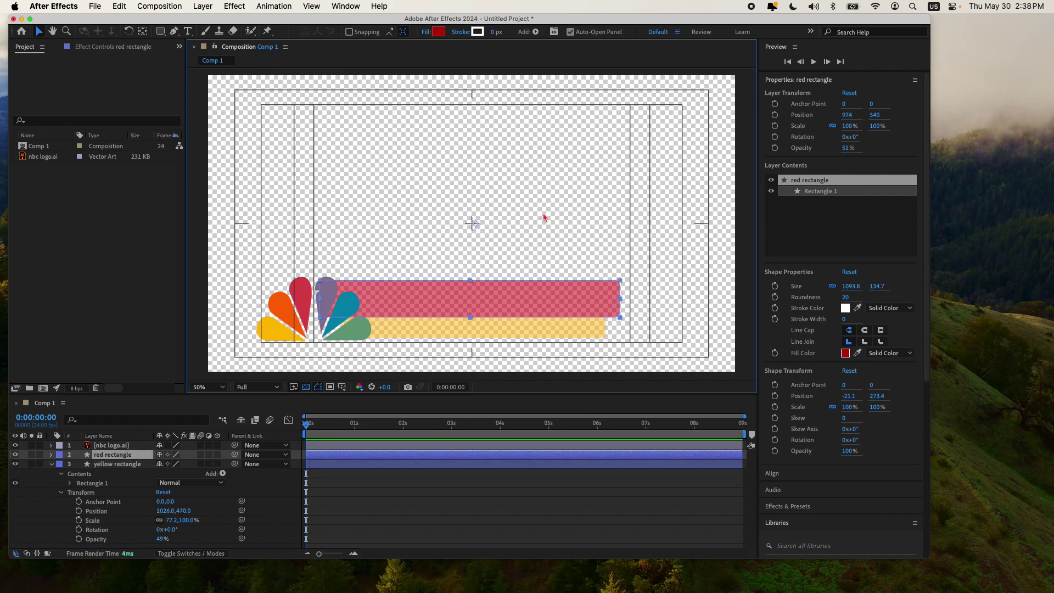
left_click(545, 231)
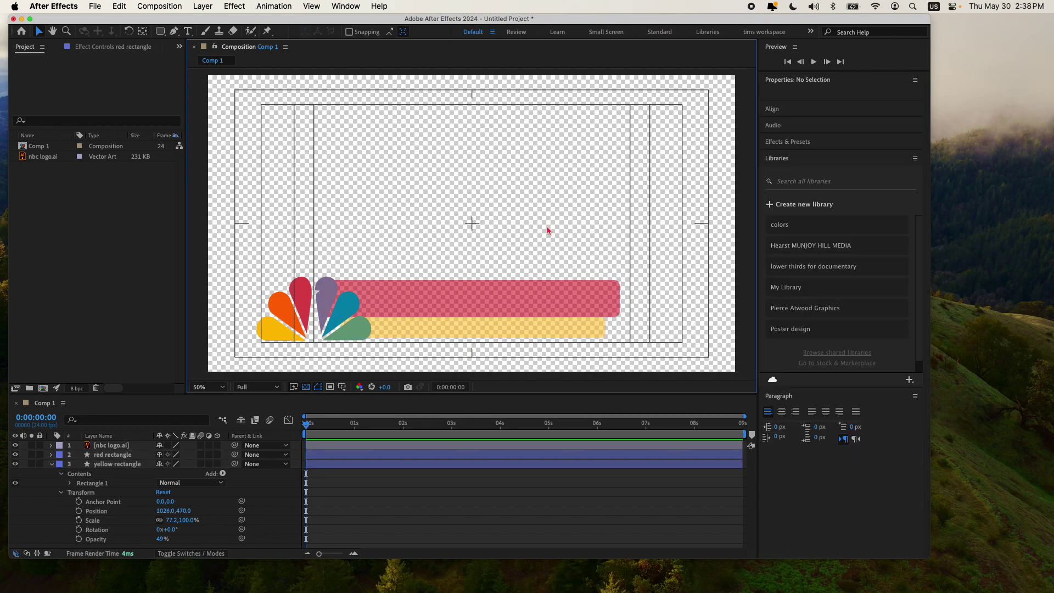
Step: Fill the red bar with the logo's purple petal colour, then deselect and collapse the layers
left_click(493, 302)
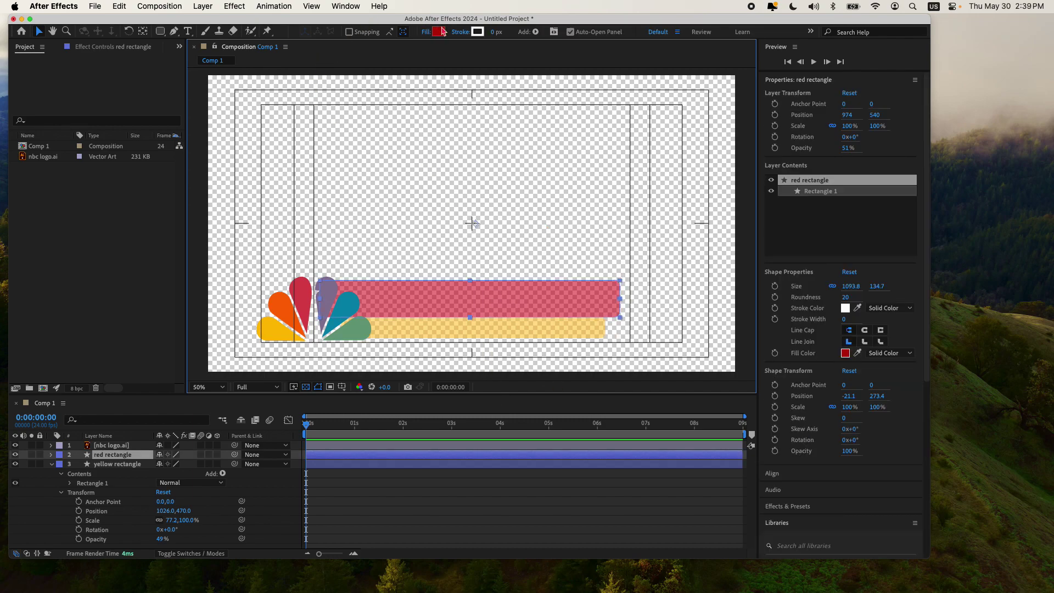
left_click(439, 31)
left_click(569, 280)
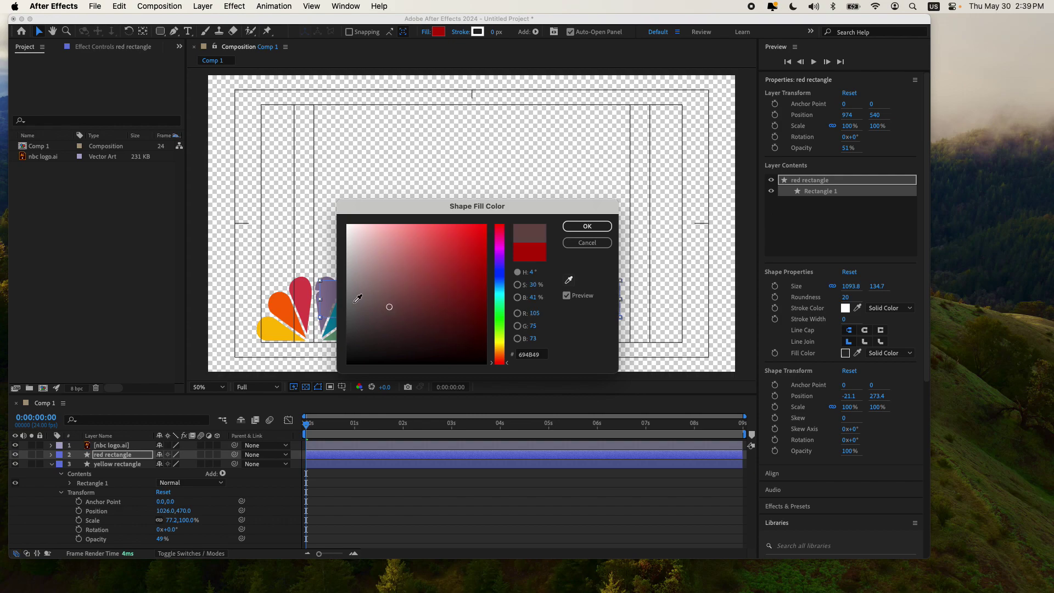
left_click(329, 300)
left_click(587, 225)
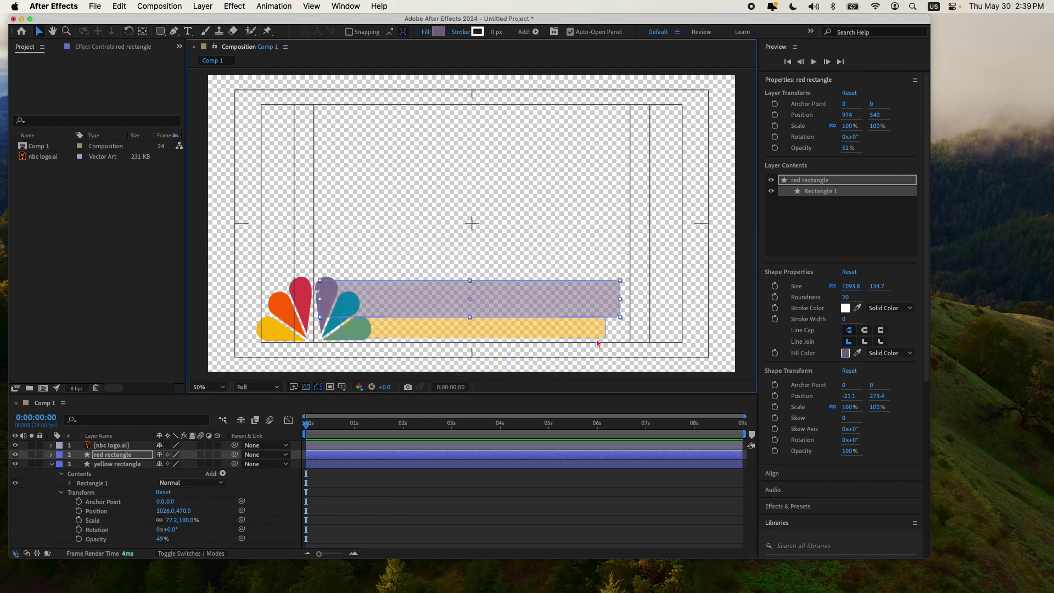
left_click(477, 190)
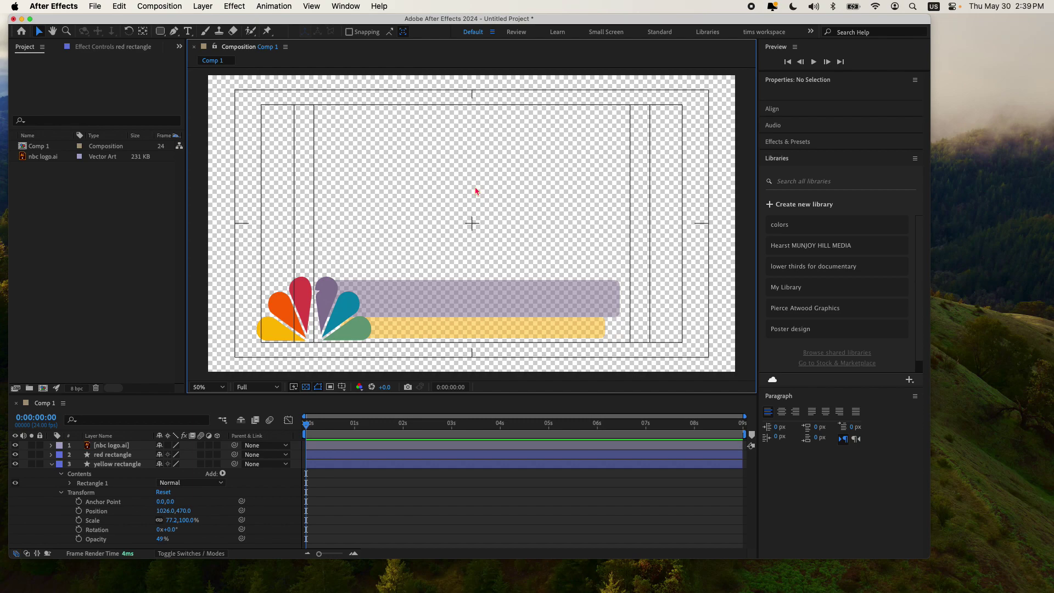
left_click(51, 465)
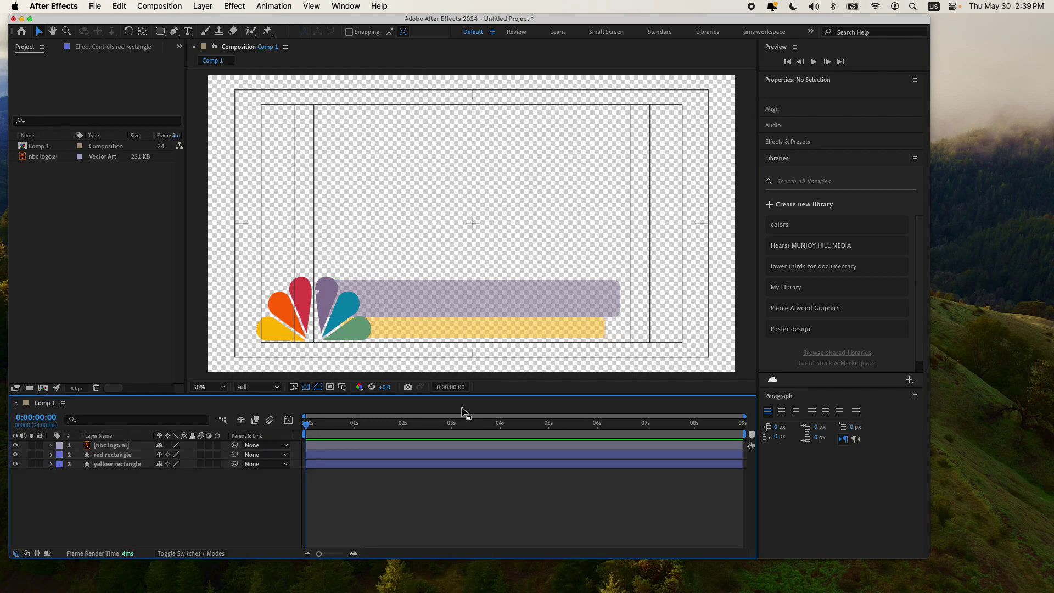
left_click_drag(371, 425, 214, 428)
Step: Type the person's name in Impact at 138 px and place it on the purple bar at 634, 866
left_click(188, 32)
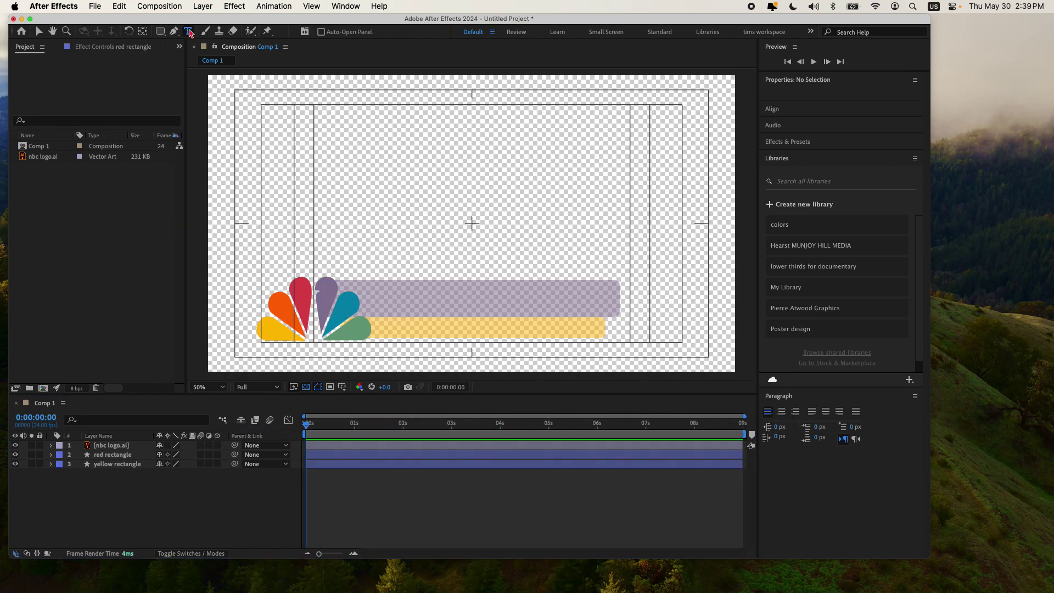
left_click(375, 300)
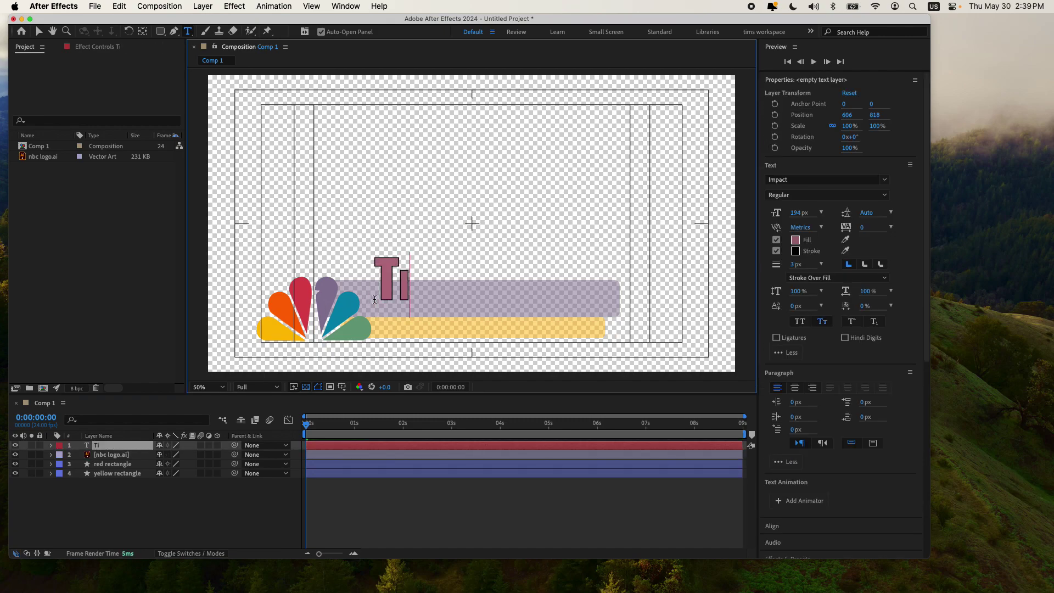
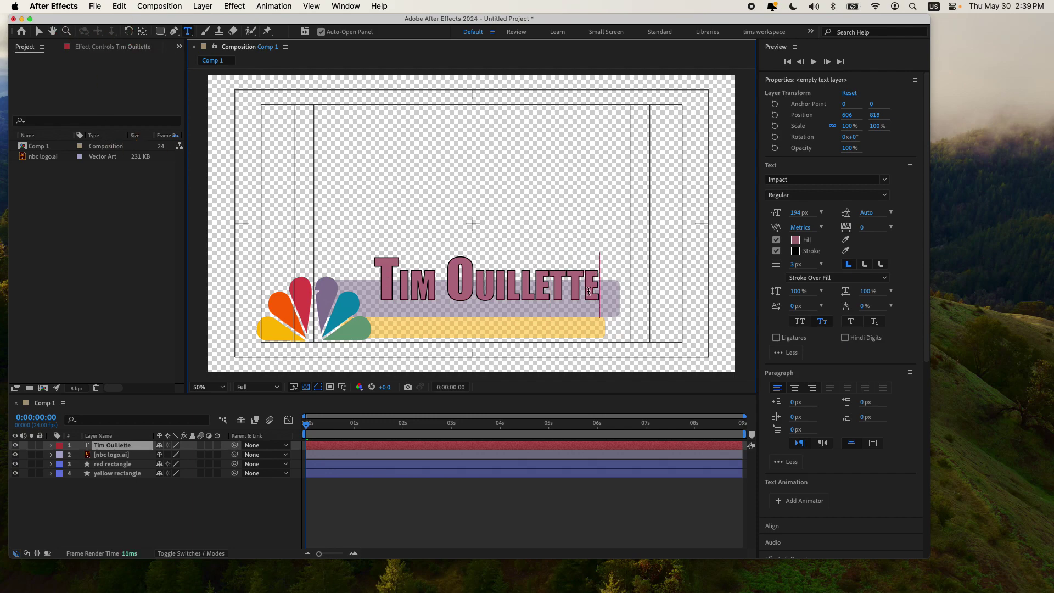
left_click_drag(600, 294, 275, 304)
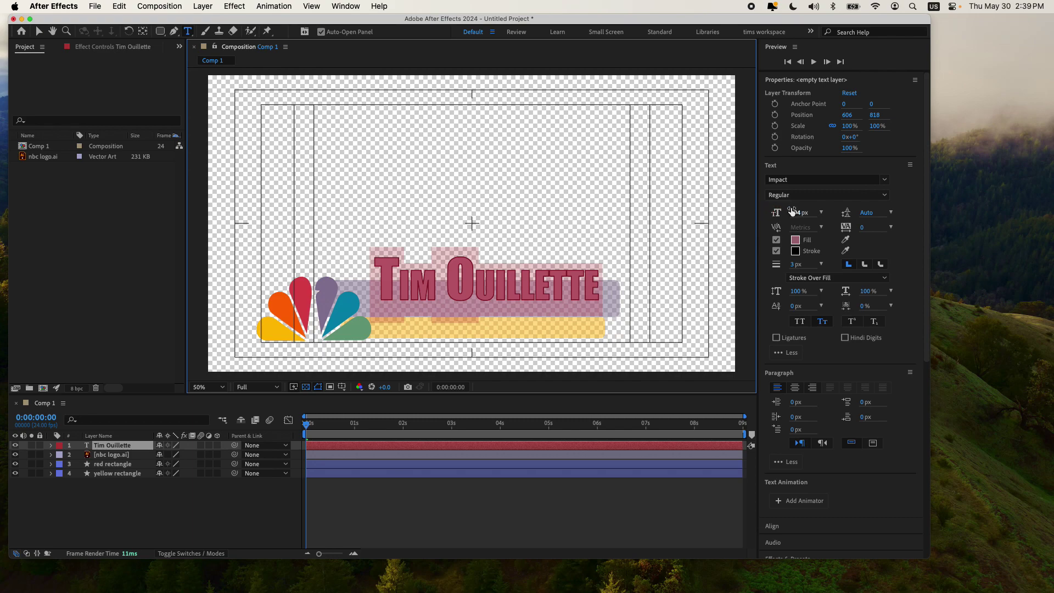
left_click_drag(792, 212, 761, 214)
left_click(39, 32)
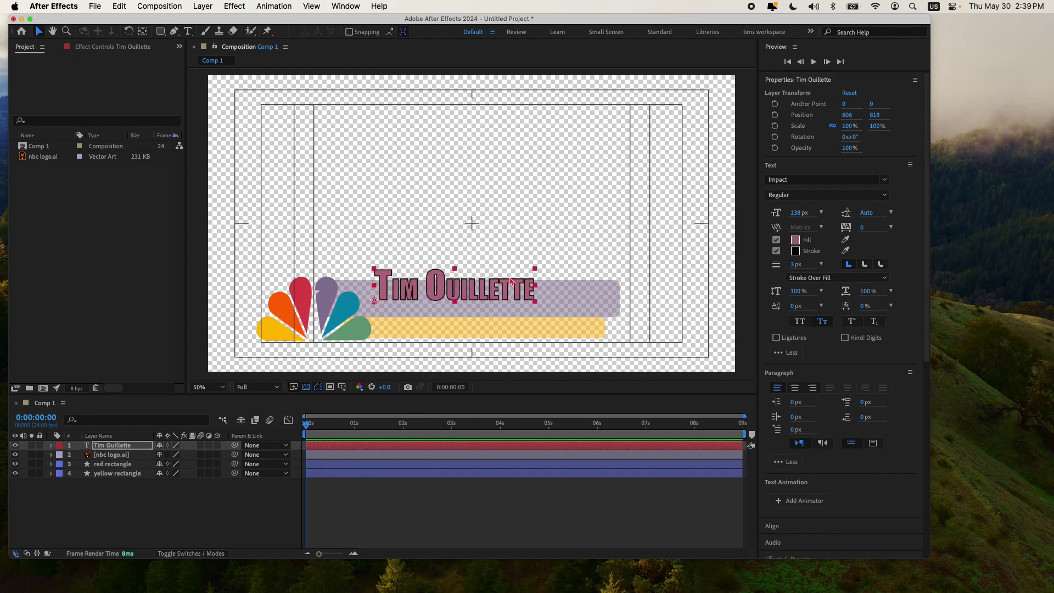
left_click_drag(511, 302, 519, 313)
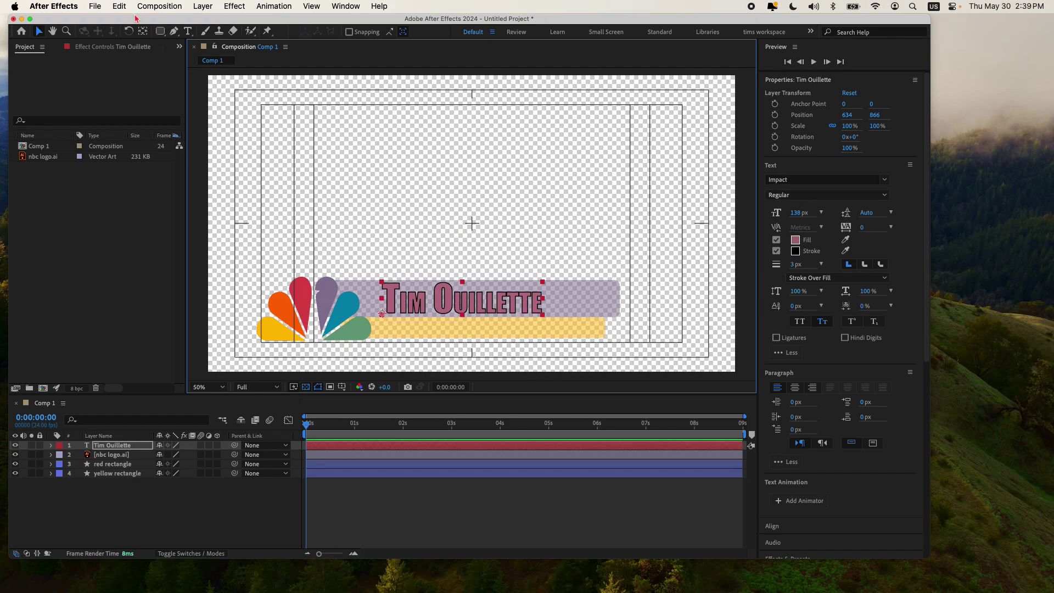
left_click(188, 31)
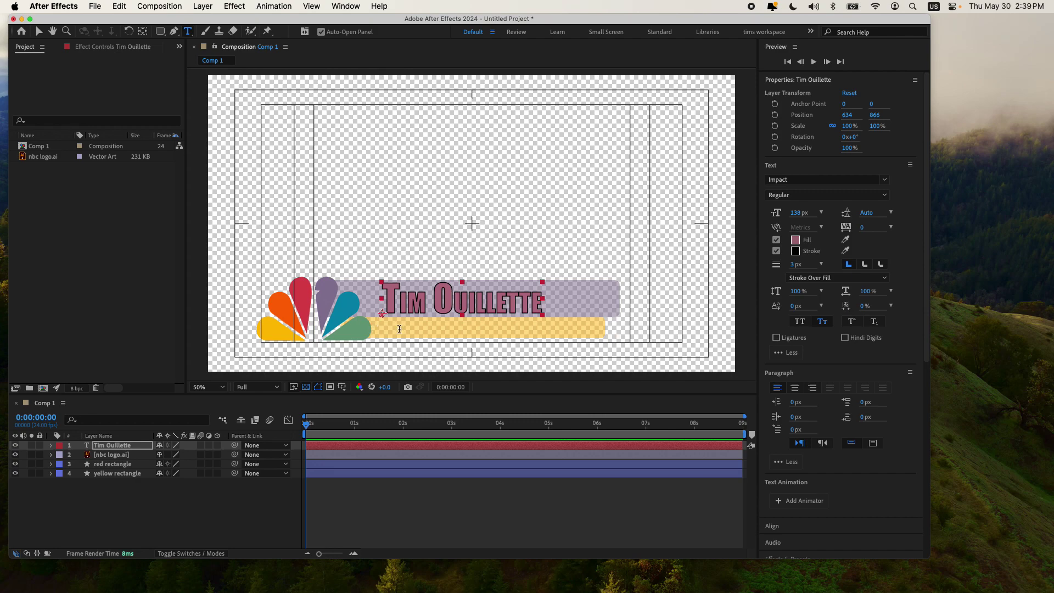
left_click(399, 329)
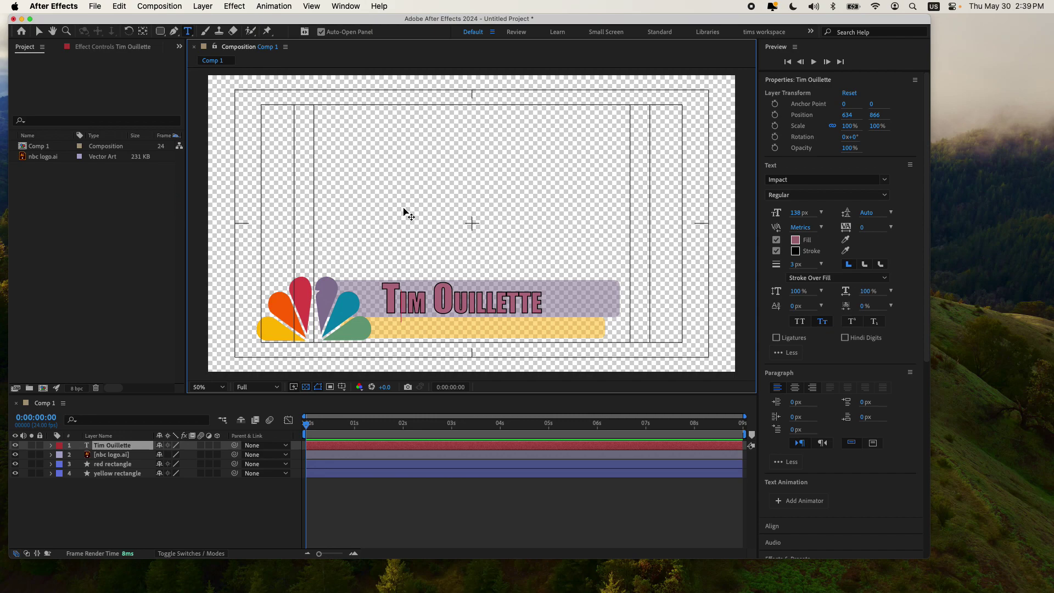
Step: Add 'VIDEOGRAPHER' in Impact at 101 px and place it on the yellow bar at 648, 950
left_click(341, 172)
left_click(412, 160)
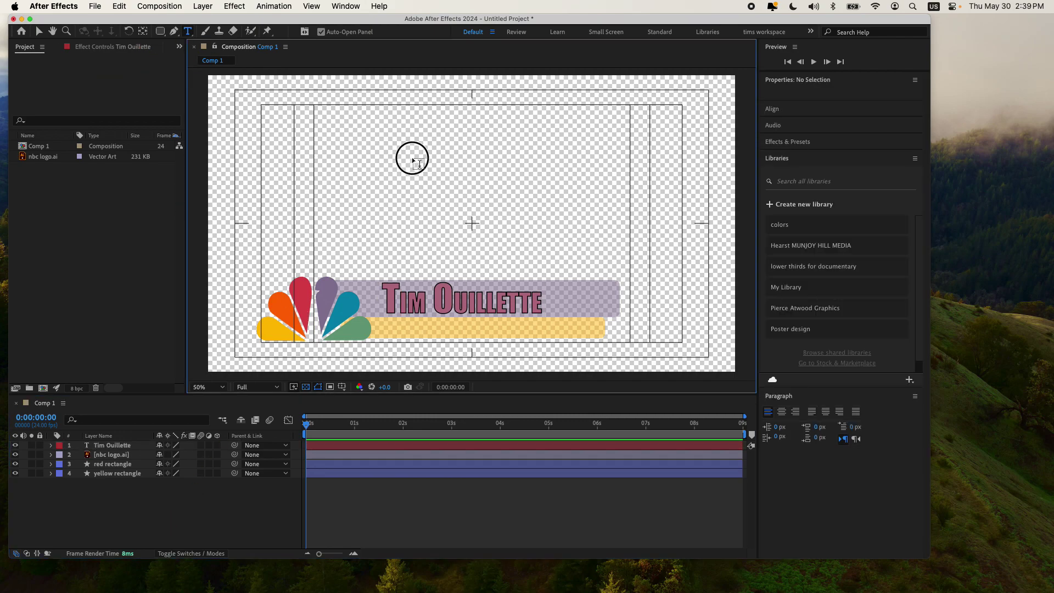
type("video")
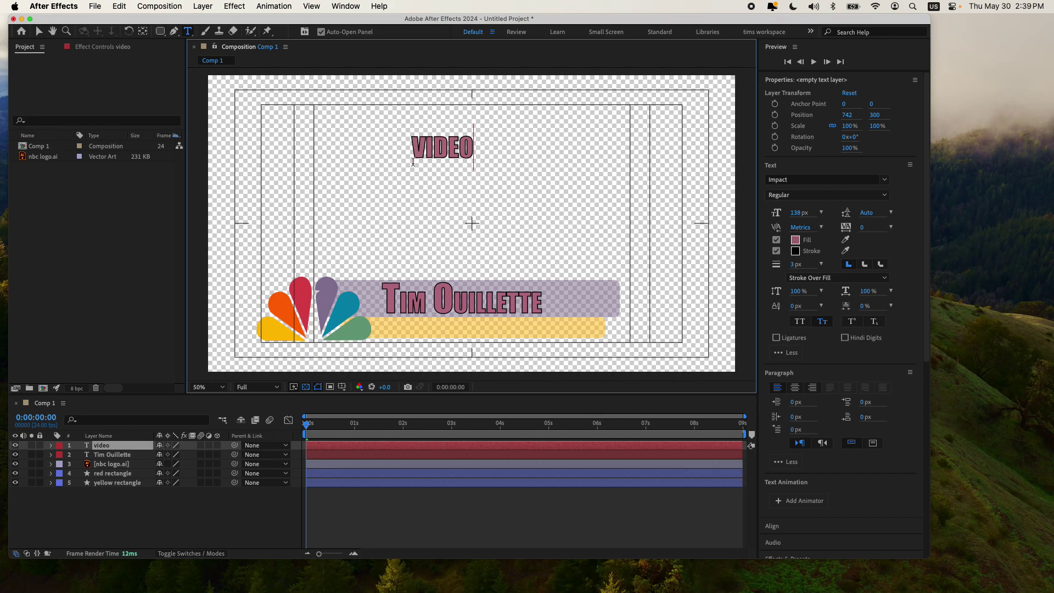
type("grapher")
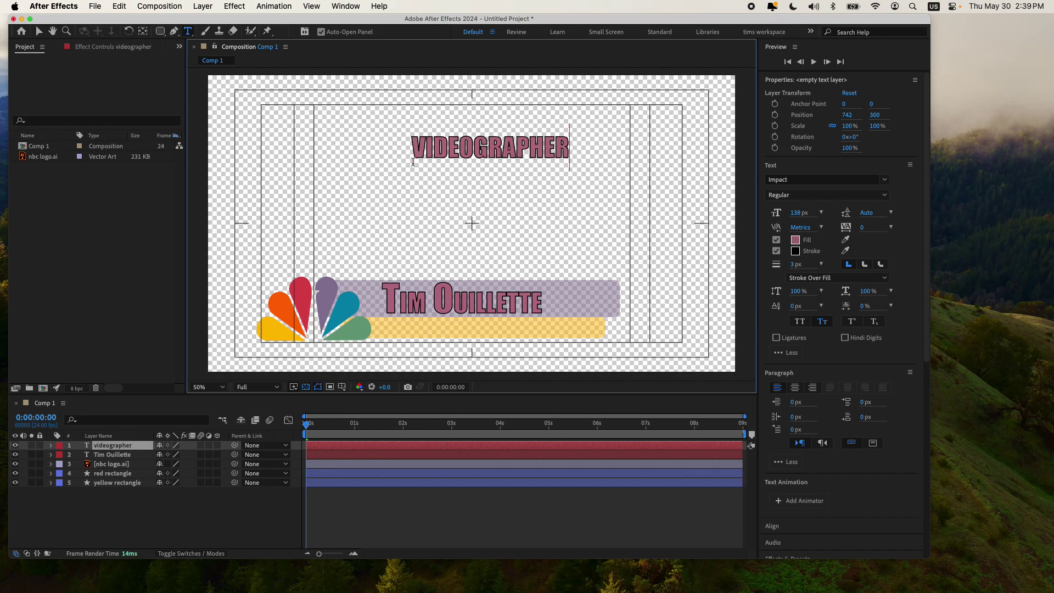
left_click_drag(576, 146, 384, 150)
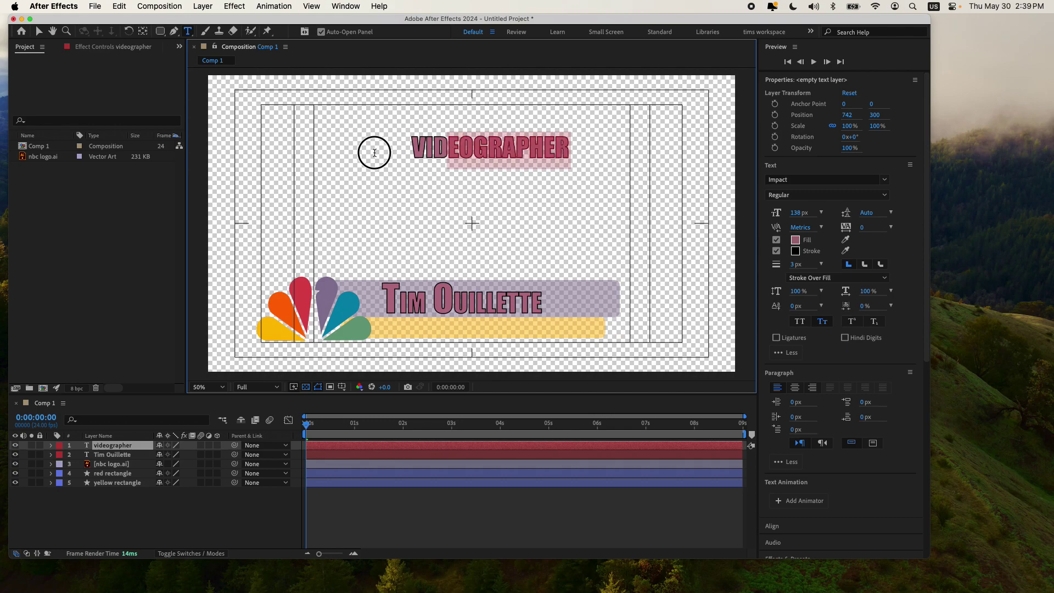
left_click_drag(795, 215, 437, 207)
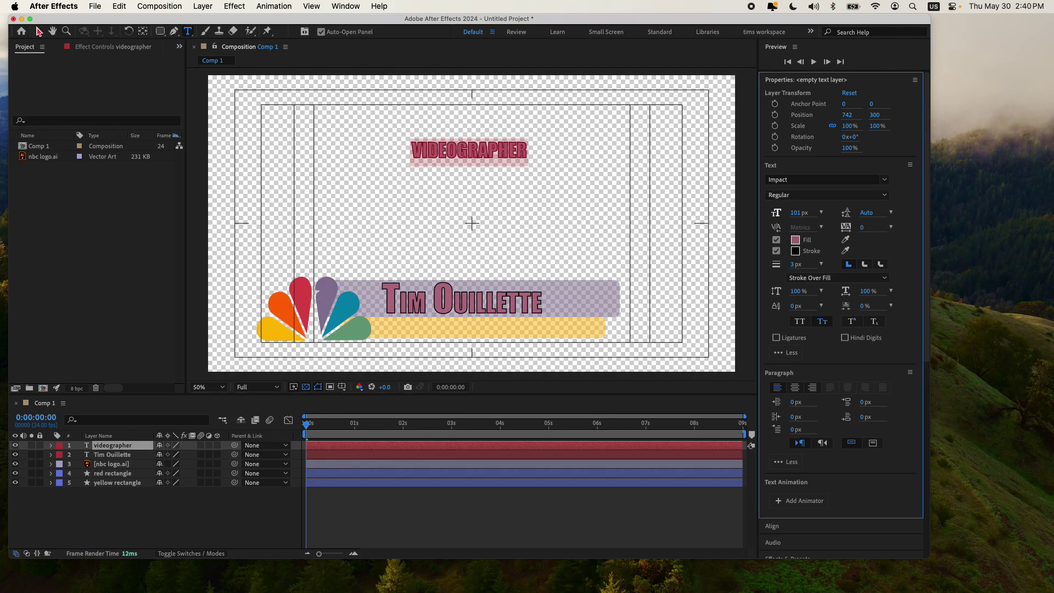
left_click(38, 32)
left_click_drag(489, 150, 465, 332)
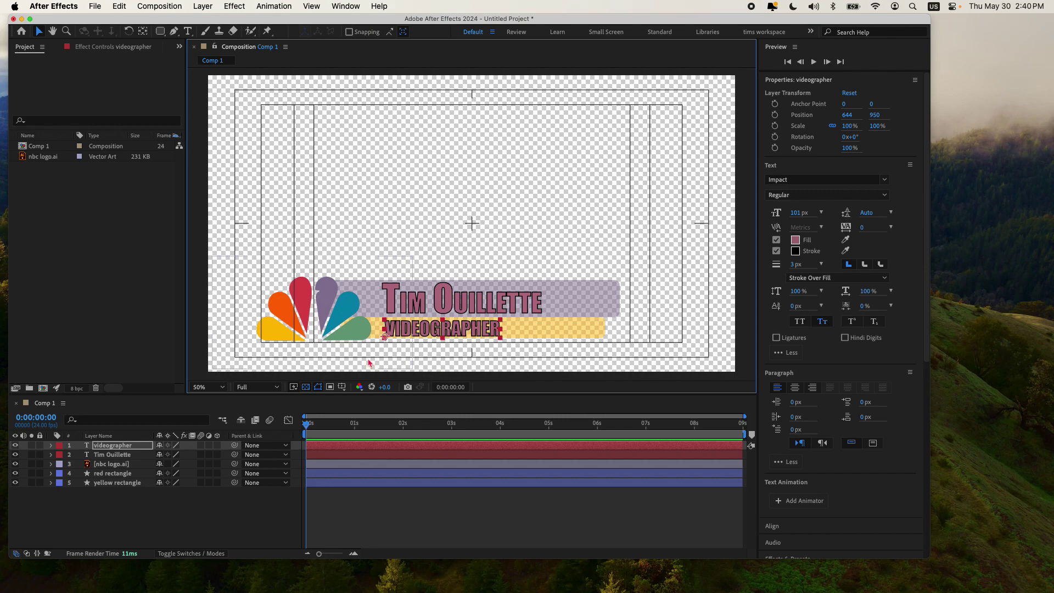
left_click_drag(457, 330, 458, 329)
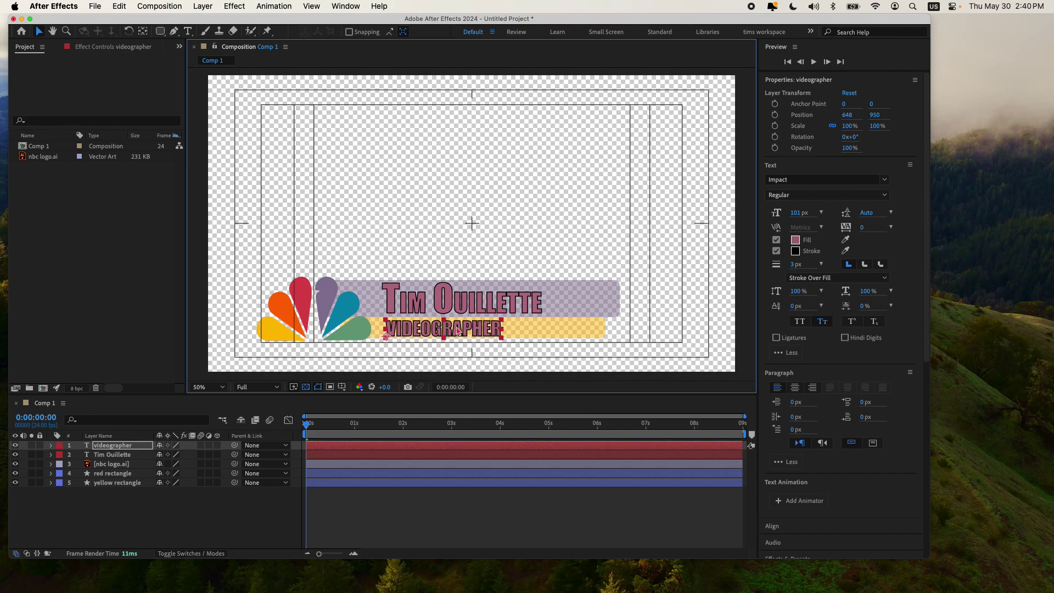
Step: Colour the VIDEOGRAPHER text with the orange sampled from the logo's petal
left_click(796, 240)
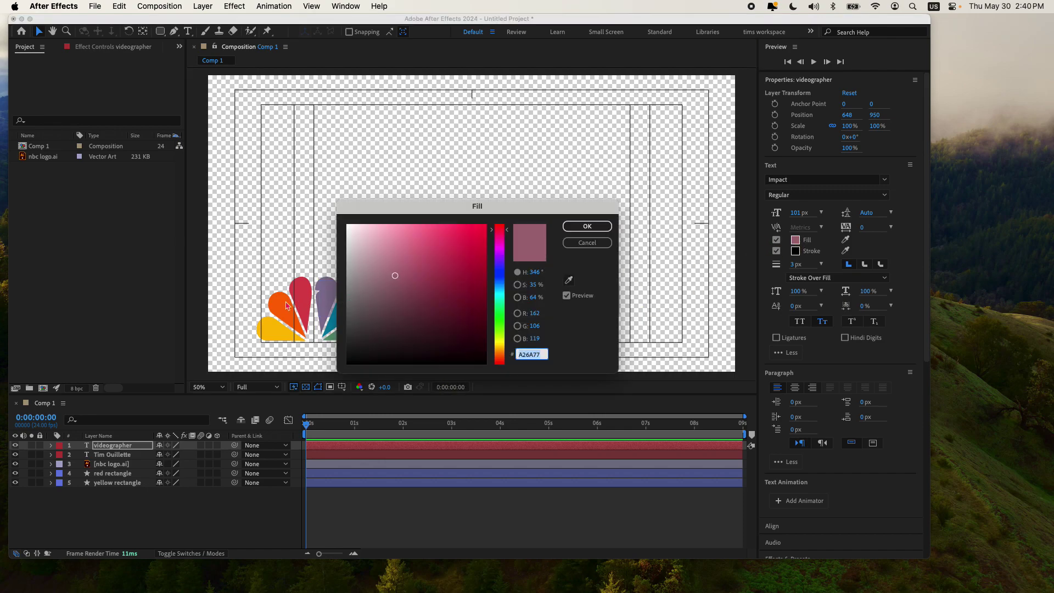
left_click(570, 281)
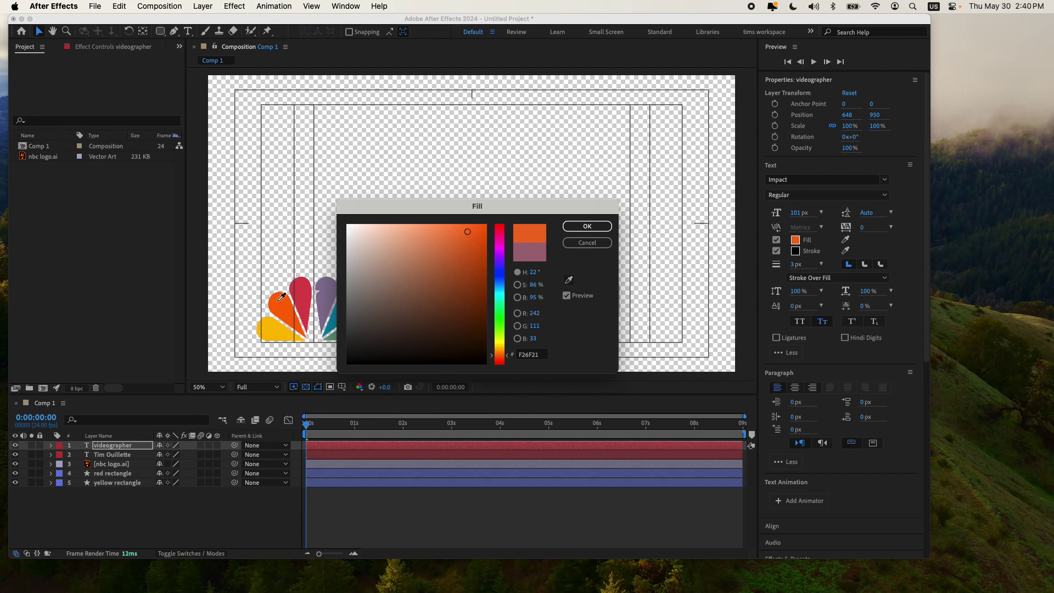
left_click(585, 227)
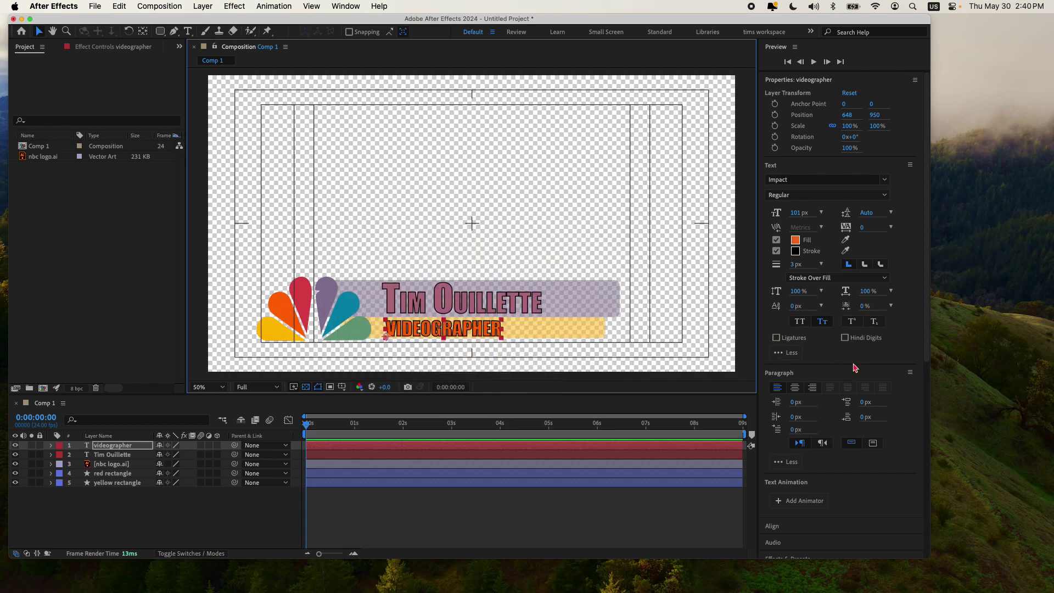
Step: Deselect the layer and scrub through the start of the timeline to preview
left_click(213, 503)
left_click_drag(314, 425, 242, 438)
mouse_move(308, 424)
left_mouse_down()
mouse_move(338, 426)
mouse_move(287, 426)
mouse_move(347, 427)
mouse_move(297, 429)
left_mouse_up()
Step: At 0:00:00:09, add Position keyframes to all five layers, then return to frame 0
left_click(42, 417)
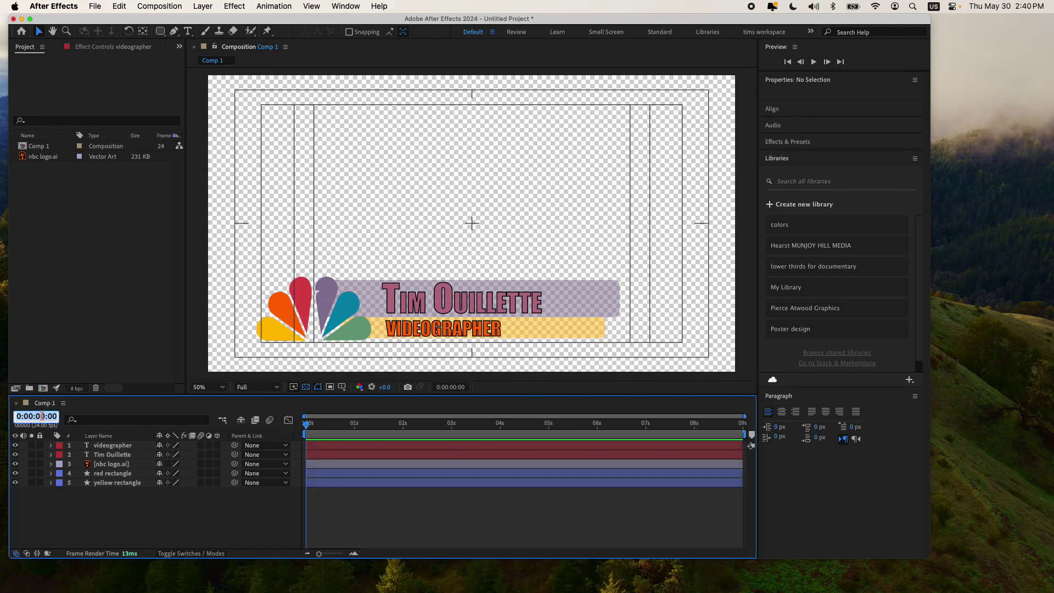
key("BackSpace")
key("Return")
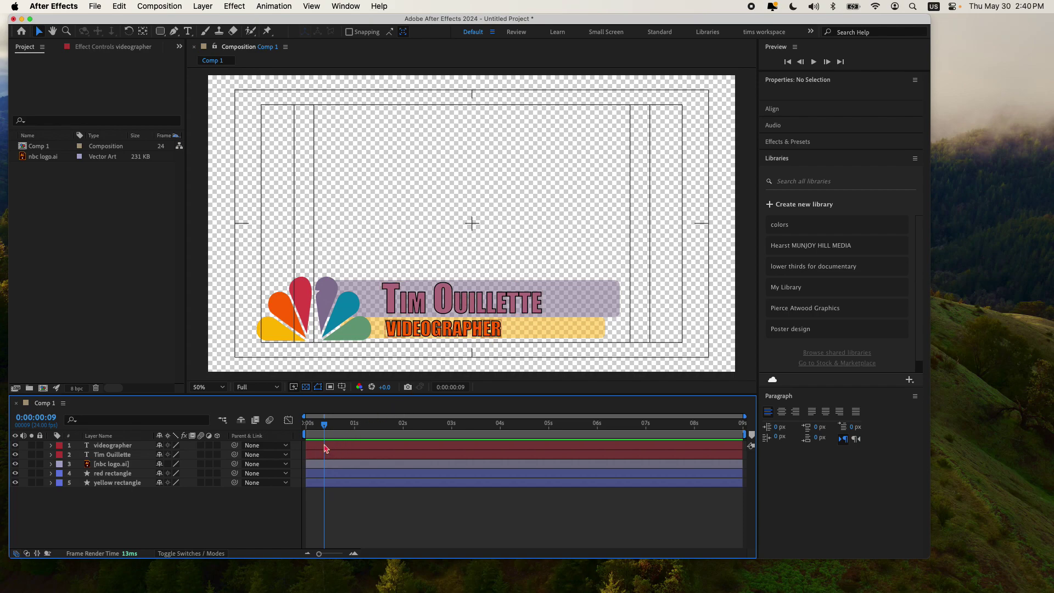
left_click(325, 447)
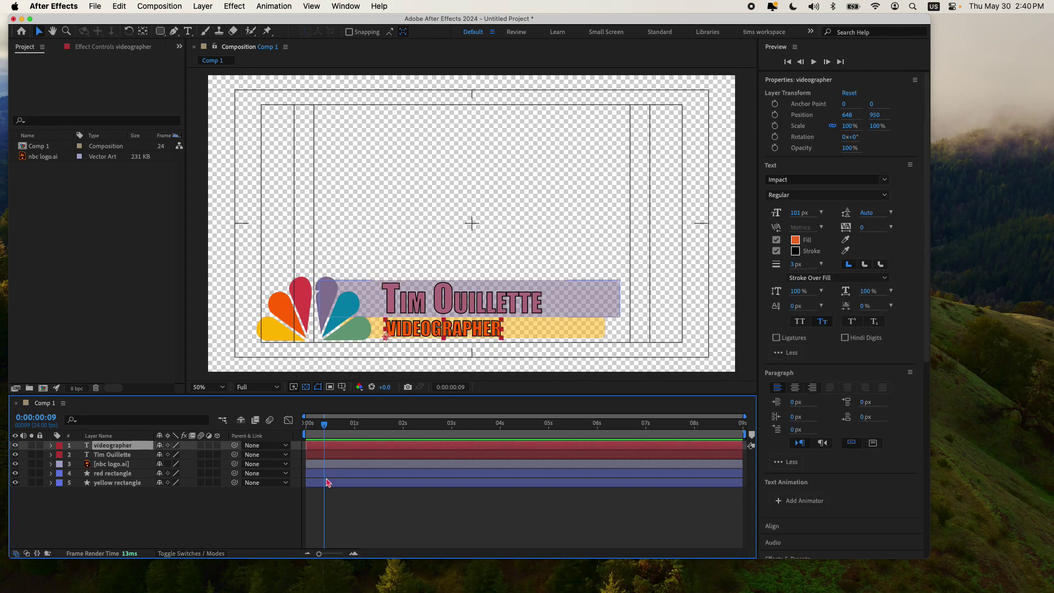
left_click(327, 483, "shift")
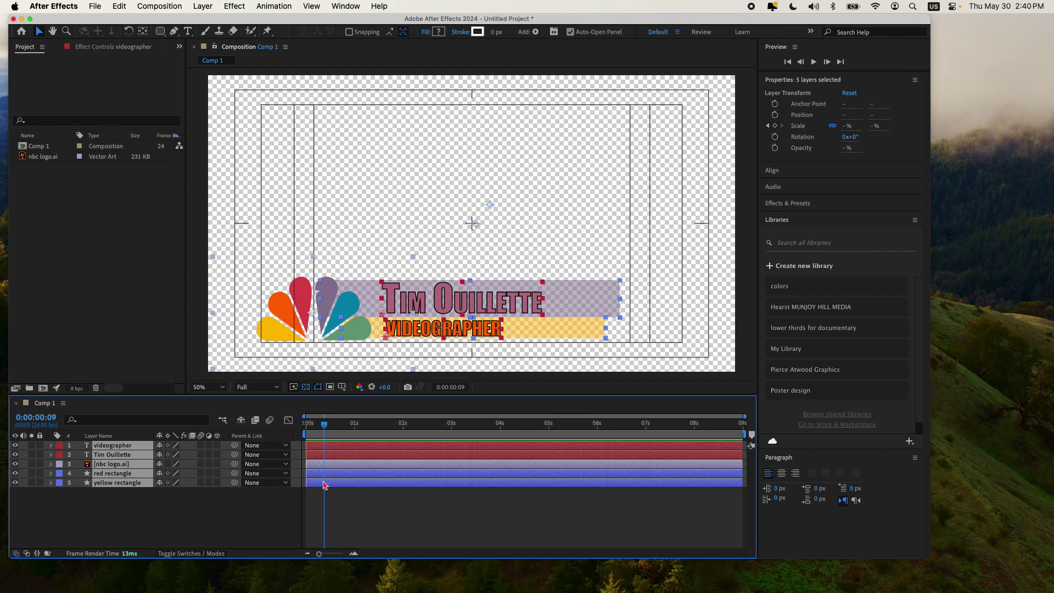
key("alt+shift+p")
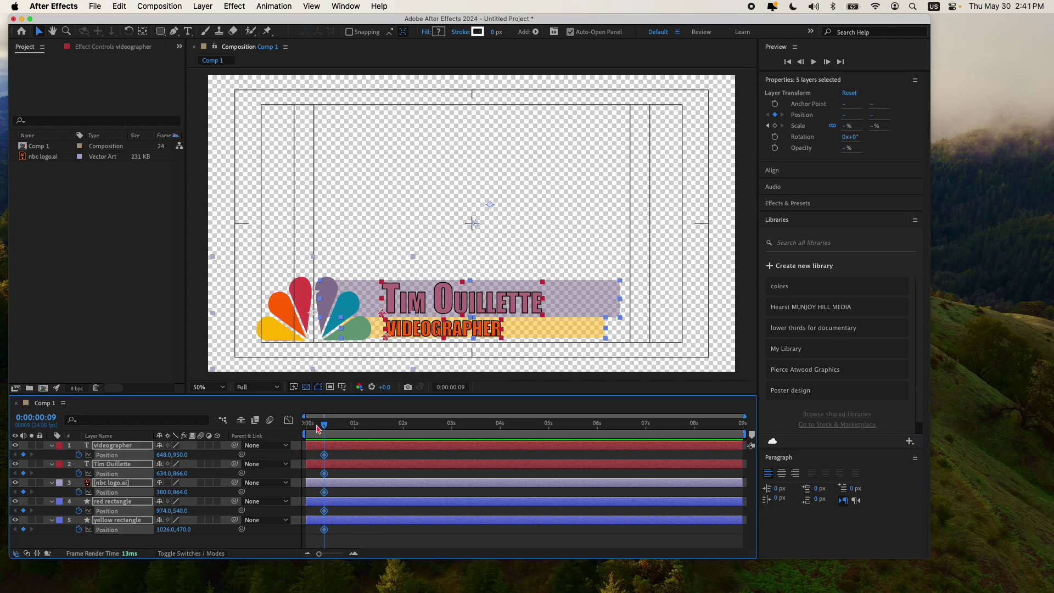
left_click_drag(324, 430, 291, 427)
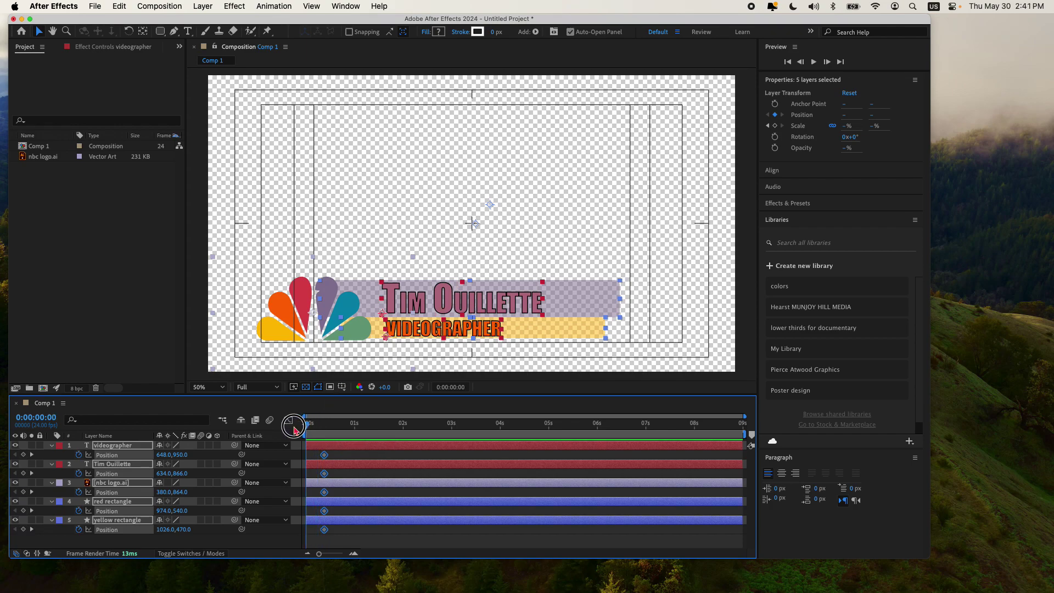
left_click(393, 539)
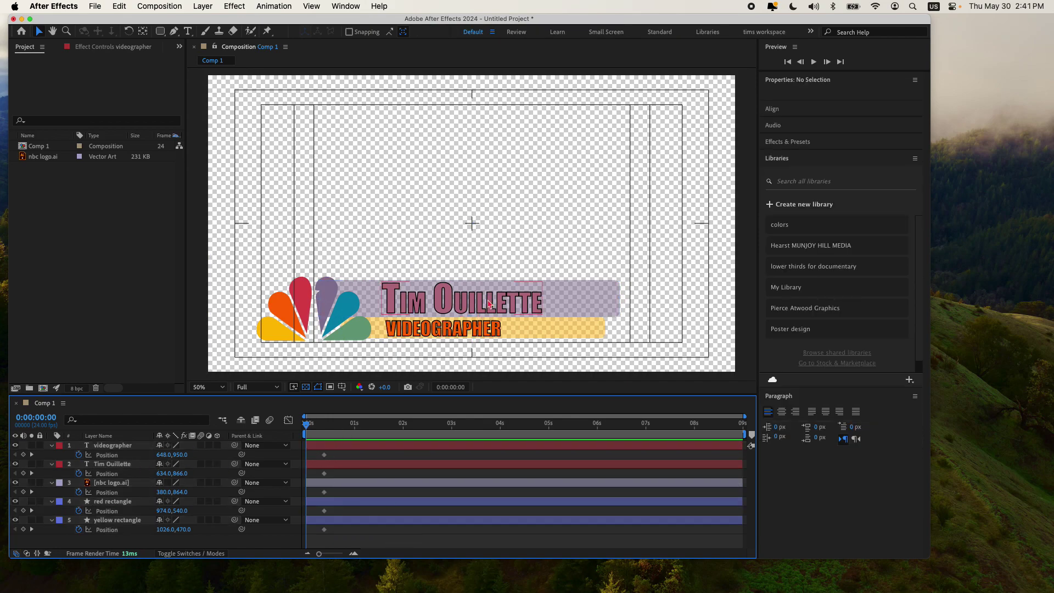
Step: At frame 0, move the name and yellow bar off right, the title and red bar off left, and the logo below
scroll(498, 300, "down", 2)
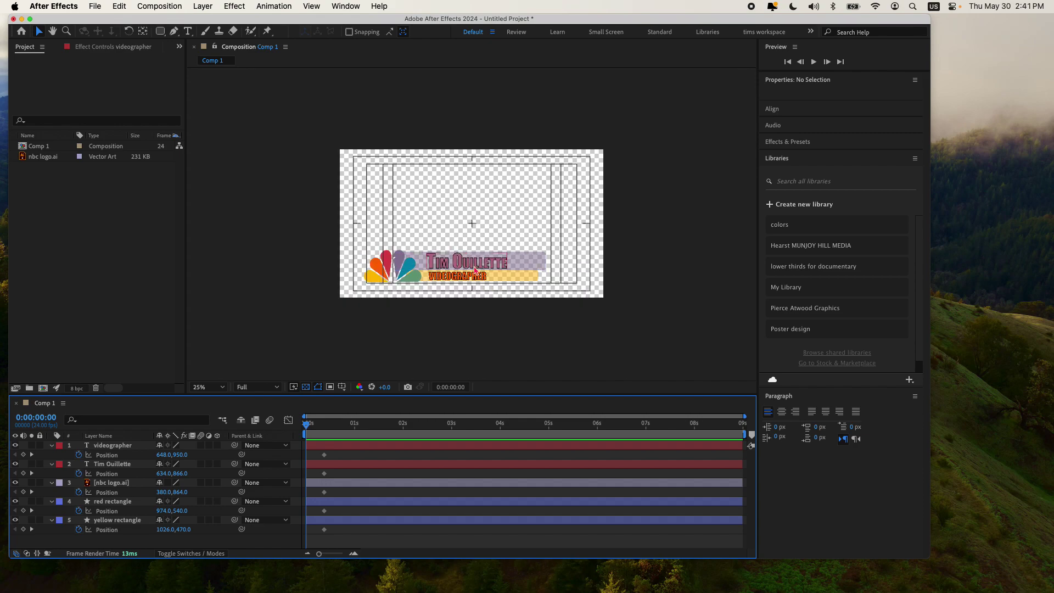
left_click_drag(476, 266, 666, 266)
left_click_drag(465, 281, 311, 280)
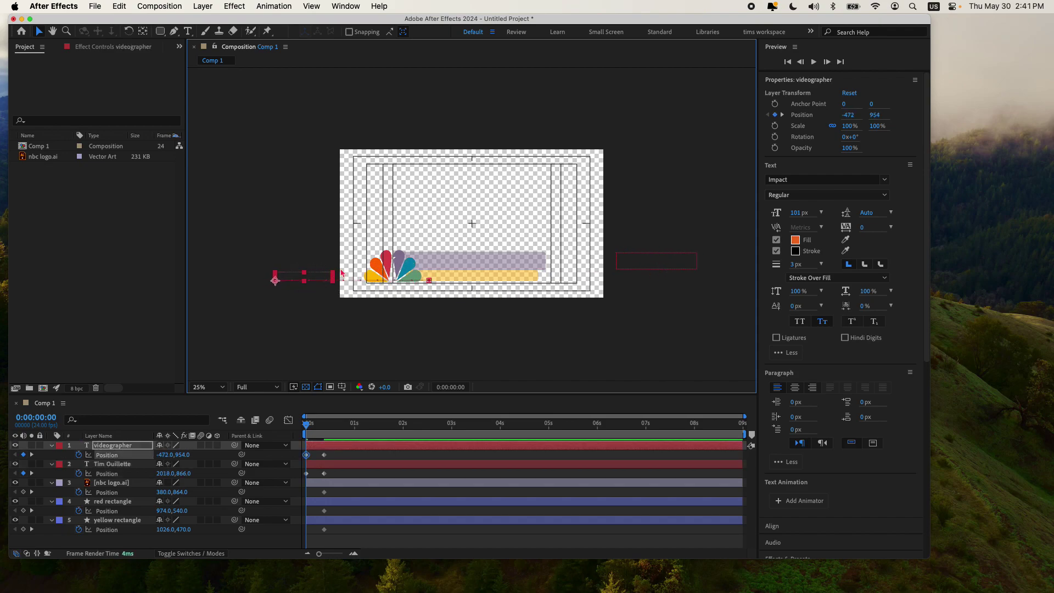
left_click_drag(479, 260, 264, 258)
left_click_drag(256, 253, 267, 256)
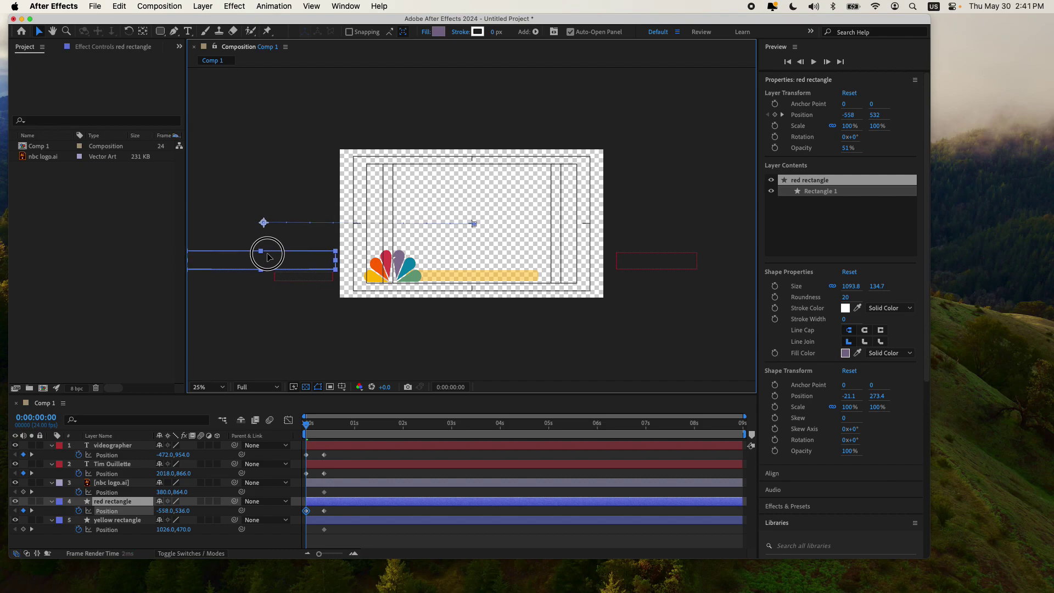
left_click_drag(504, 276, 702, 277)
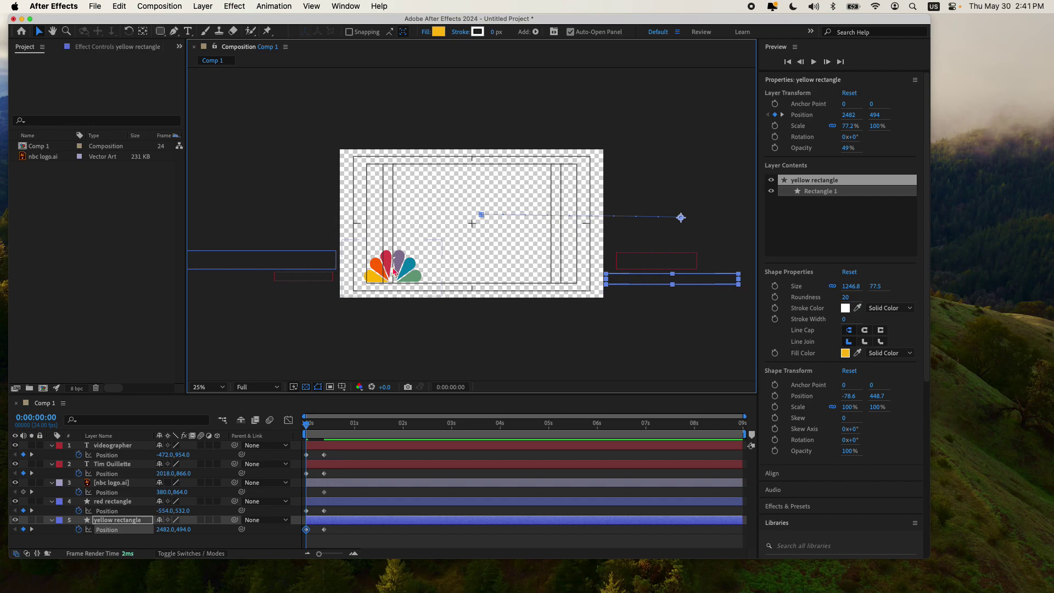
left_click_drag(393, 271, 387, 320)
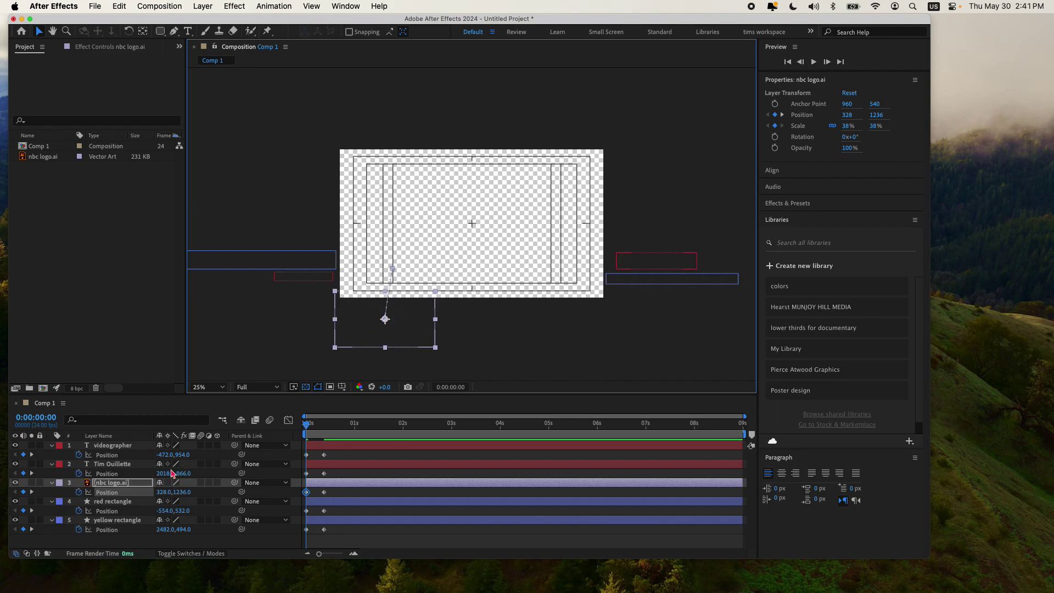
key("shift+s")
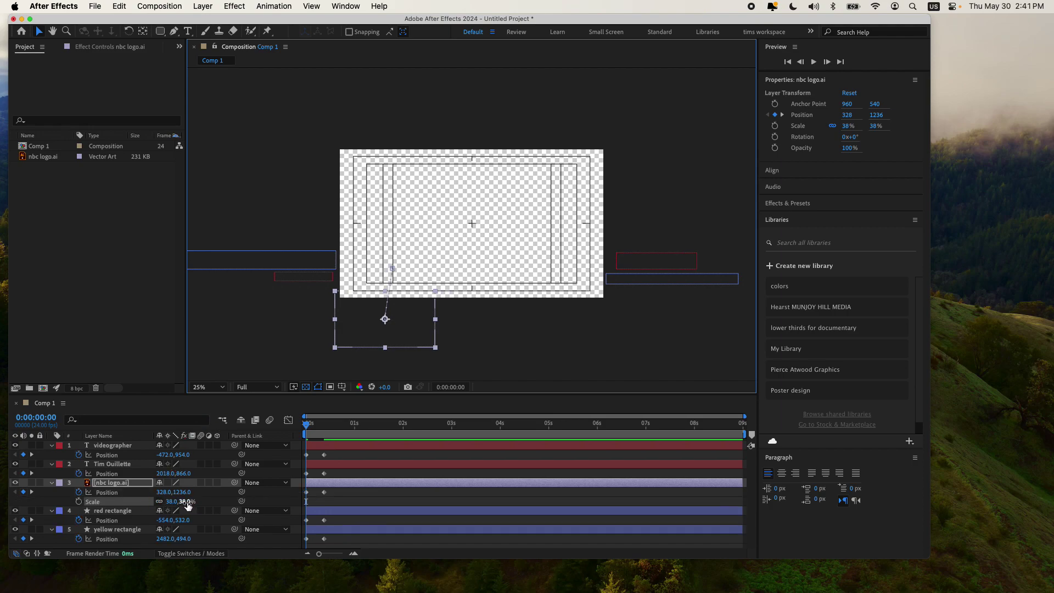
left_click_drag(189, 506, 266, 511)
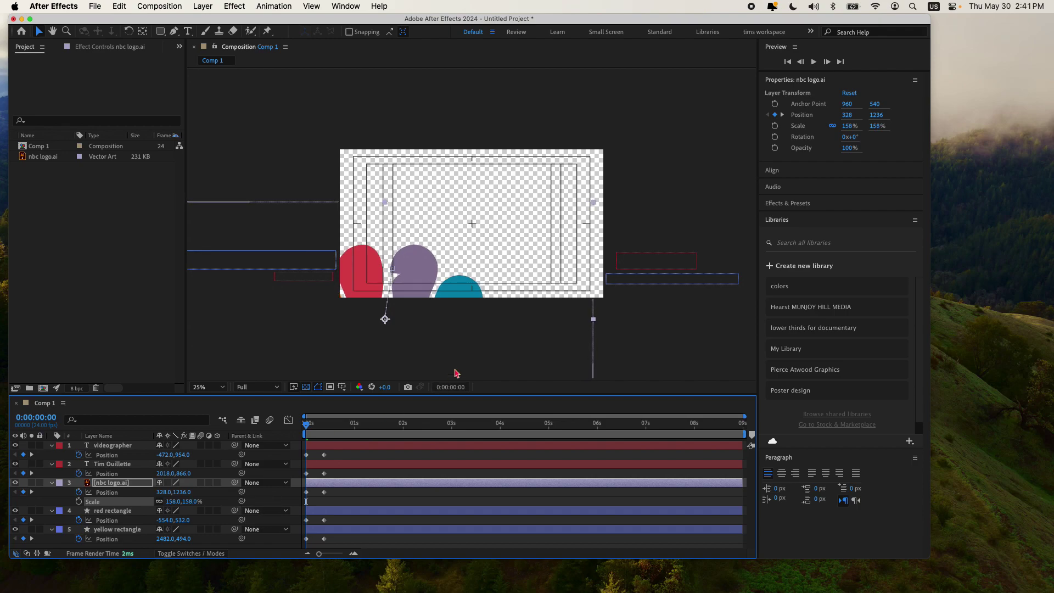
left_click_drag(483, 328, 452, 379)
mouse_move(310, 427)
left_mouse_down()
mouse_move(389, 431)
mouse_move(291, 432)
left_mouse_up()
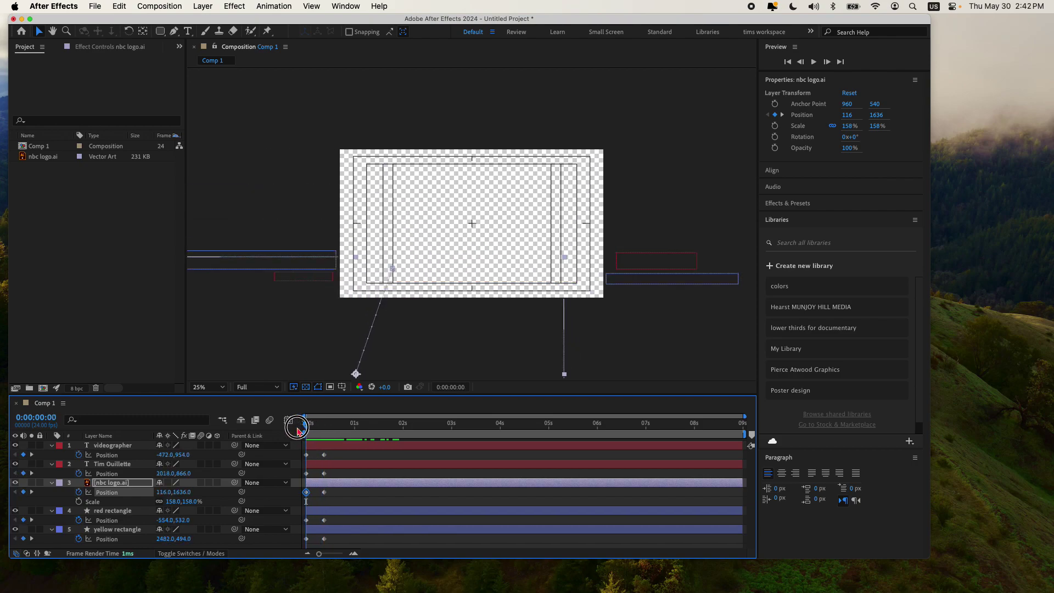
left_click(186, 502)
type("100")
key("Return")
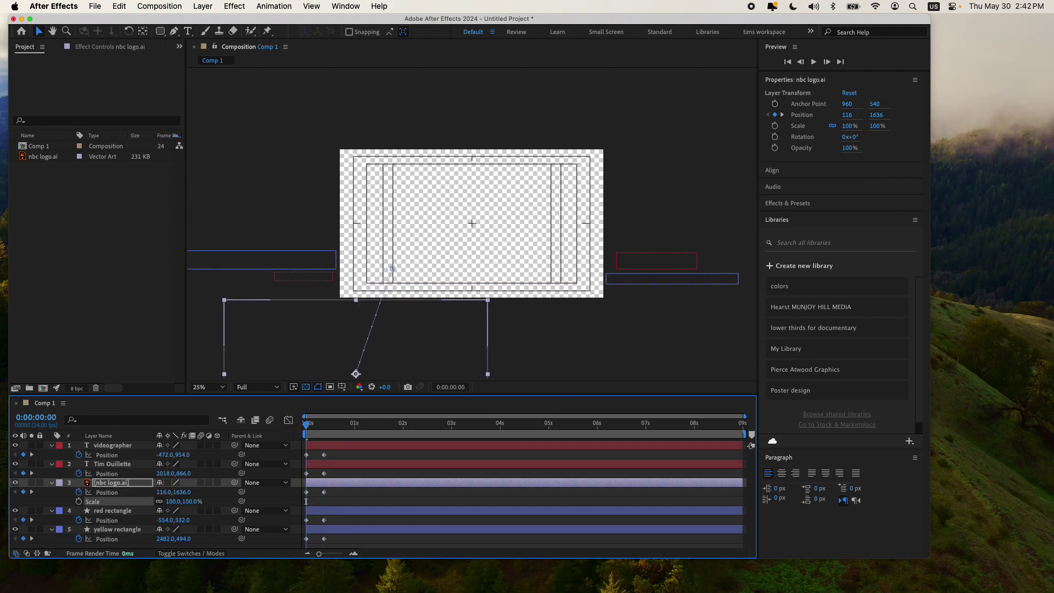
left_click(312, 424)
left_click_drag(312, 424, 331, 433)
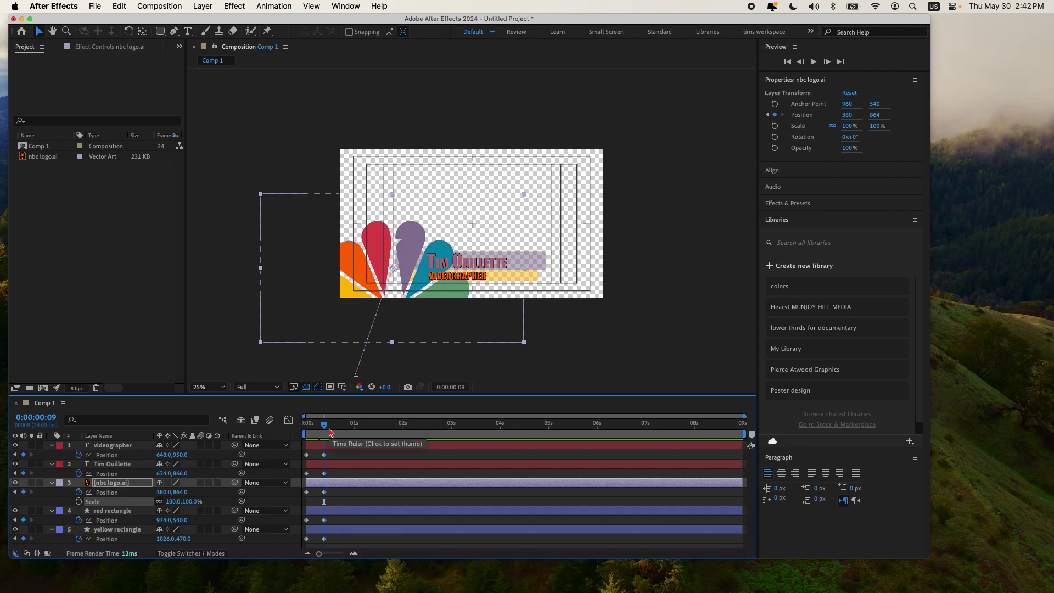
key("Home")
key("super+z")
key("super+z")
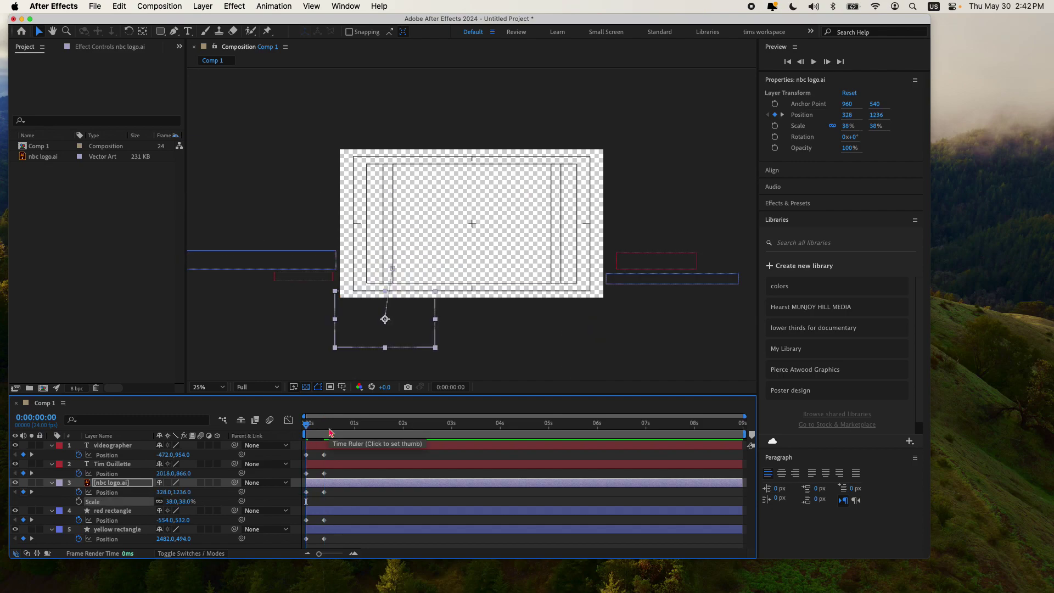
mouse_move(323, 436)
left_mouse_down()
mouse_move(311, 432)
mouse_move(343, 428)
mouse_move(303, 426)
mouse_move(339, 426)
mouse_move(324, 426)
left_mouse_up()
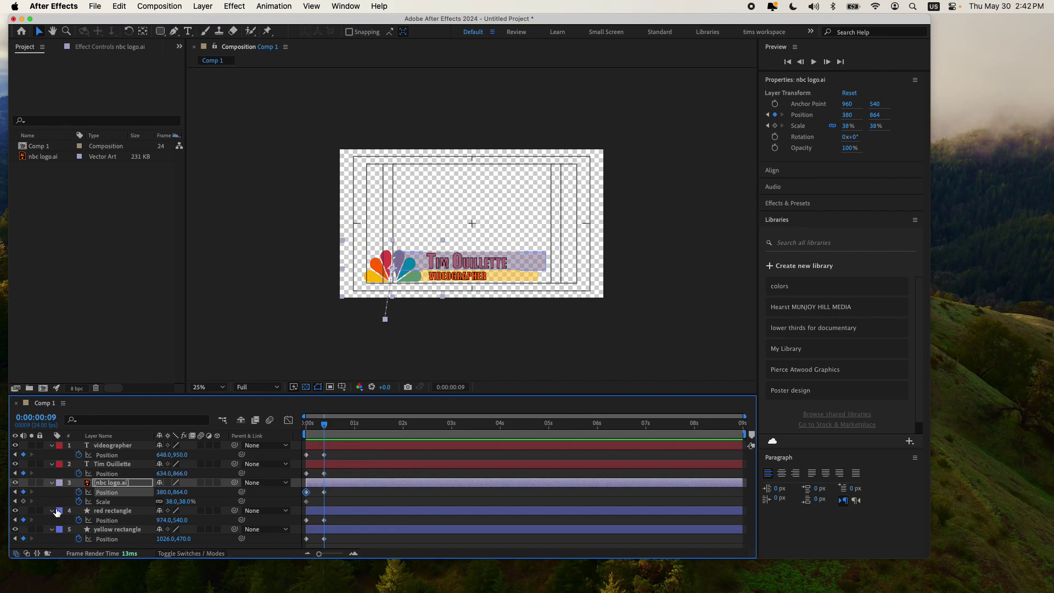
Step: Add Scale keyframes at frame 9 to all five layers and return to frame 0
left_click(325, 507)
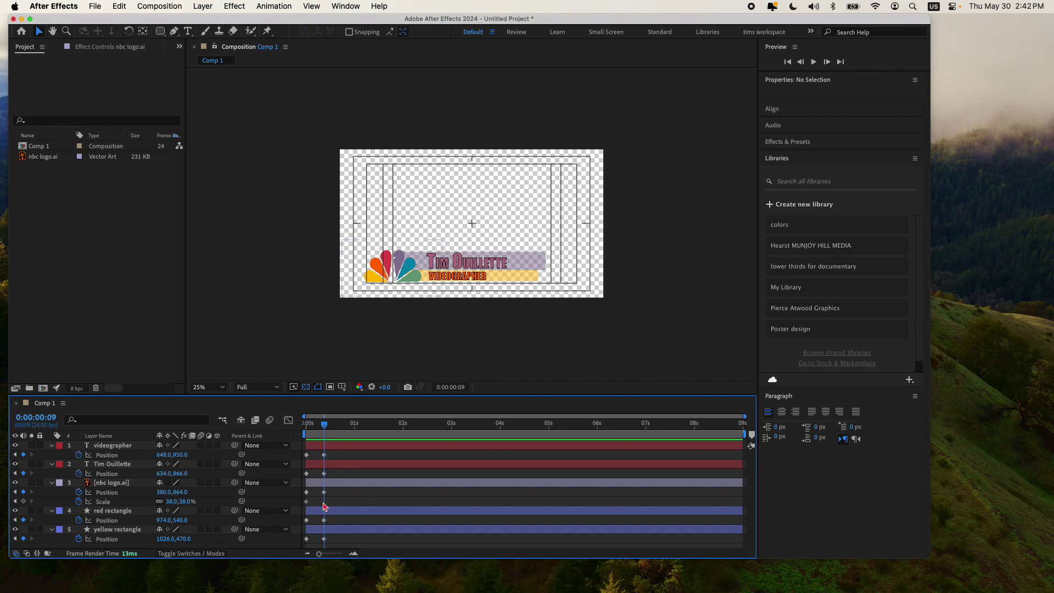
key("super+a")
key("alt+shift+s")
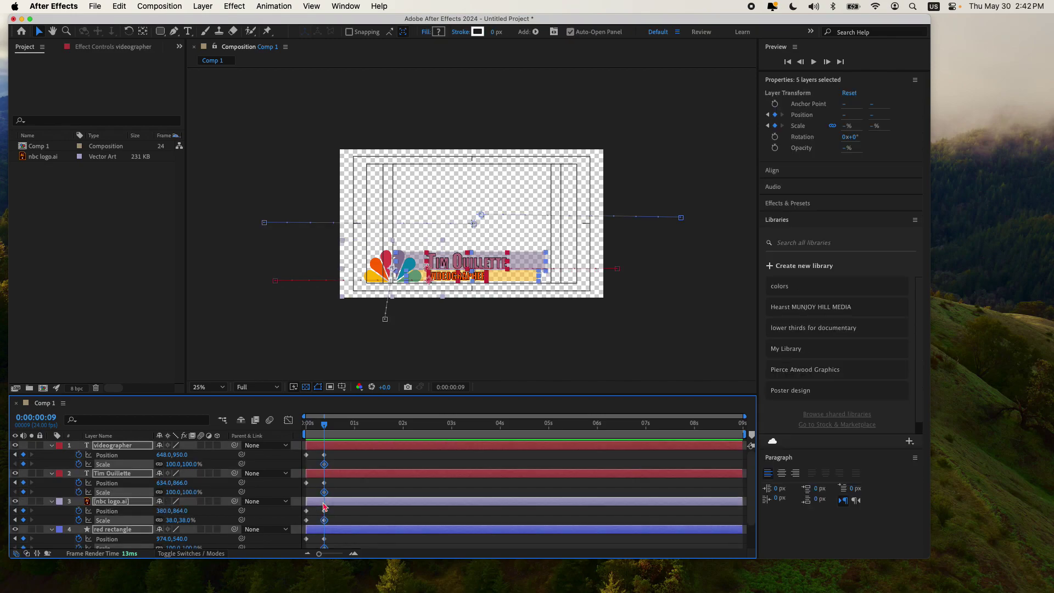
left_click_drag(324, 424, 305, 431)
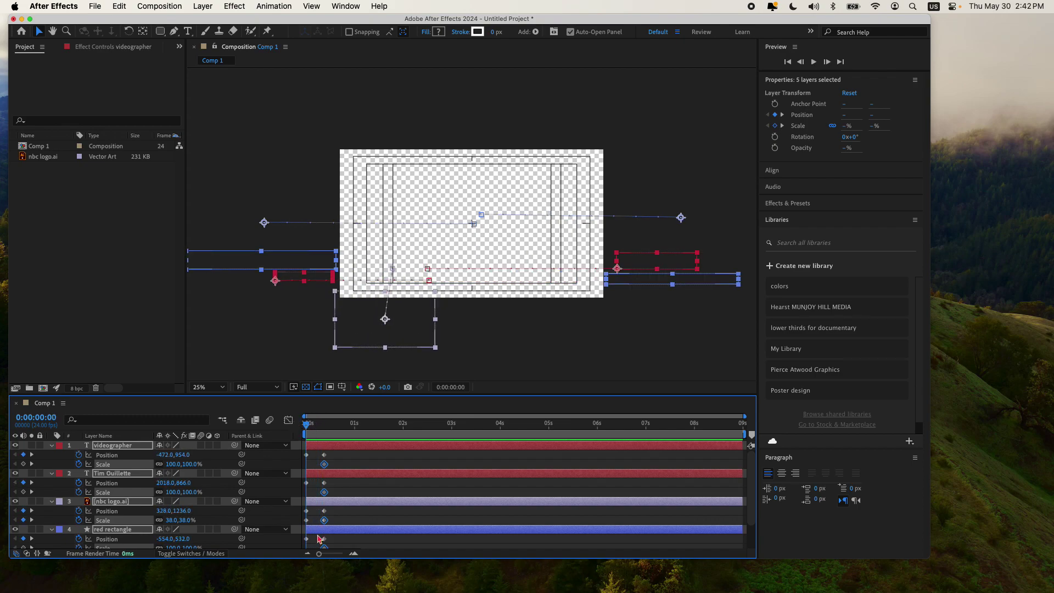
Step: Make the NBC logo start at 220% scale further down-left, then preview it flying in
left_click(306, 520)
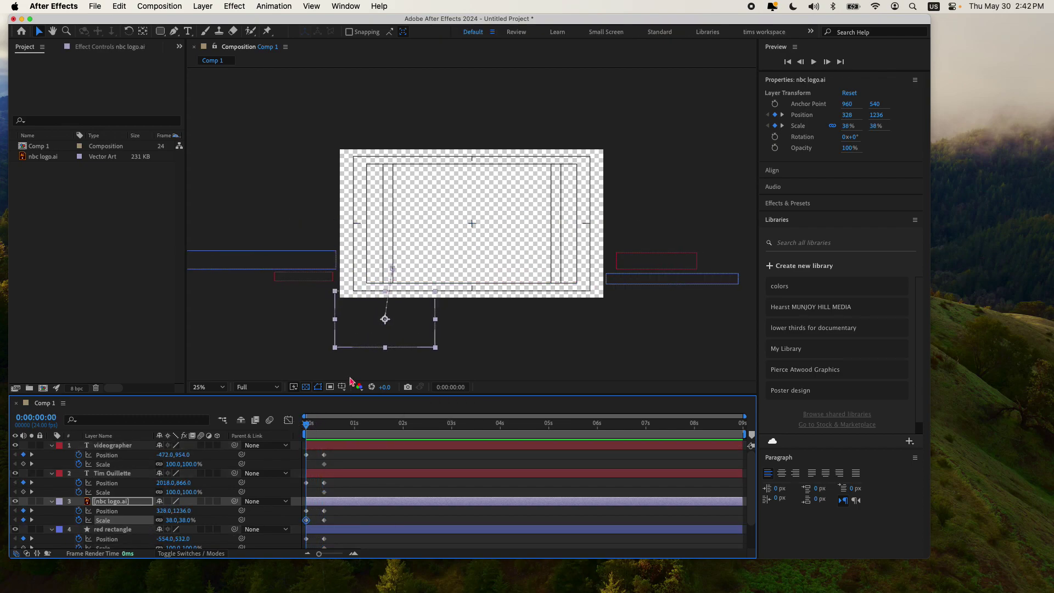
left_click_drag(185, 523, 282, 528)
left_click_drag(447, 331, 375, 421)
left_click(309, 425)
left_click_drag(309, 427, 356, 429)
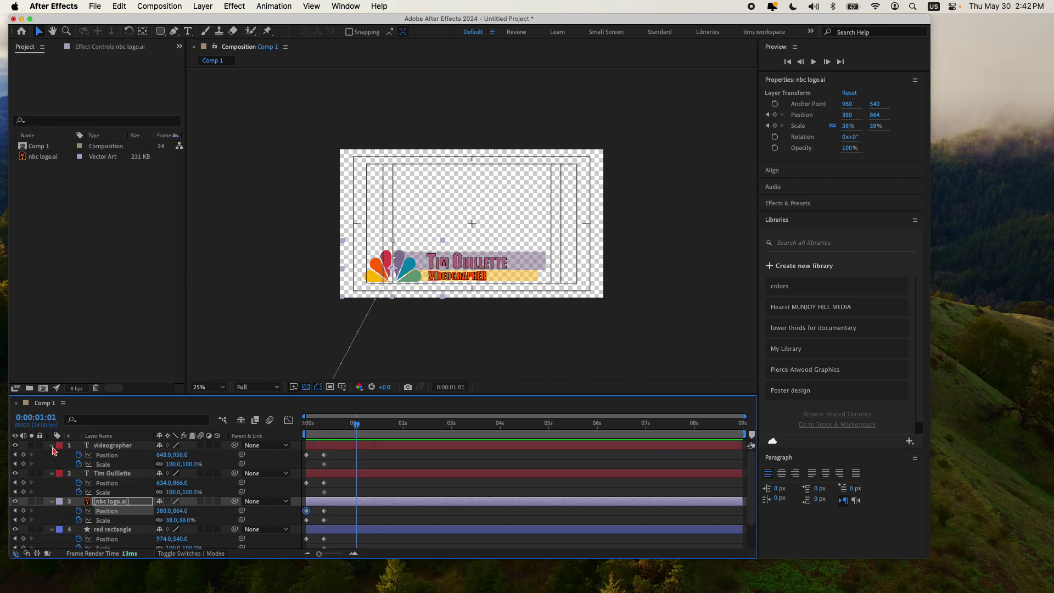
Step: Collapse all five layers' properties in the timeline and deselect them
left_click(52, 446)
left_click(52, 454)
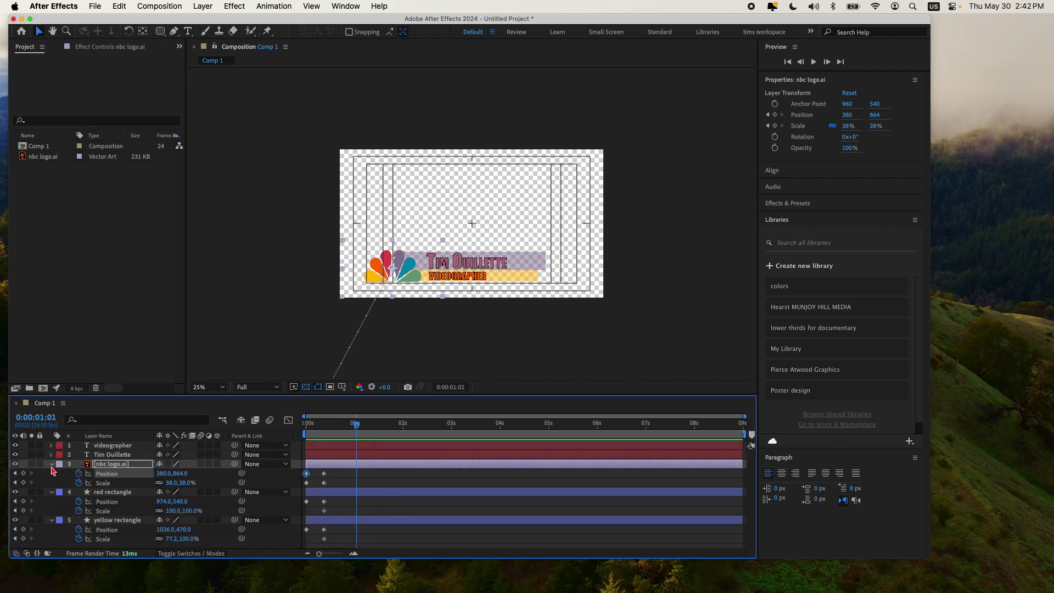
left_click(52, 464)
left_click(52, 473)
left_click(52, 483)
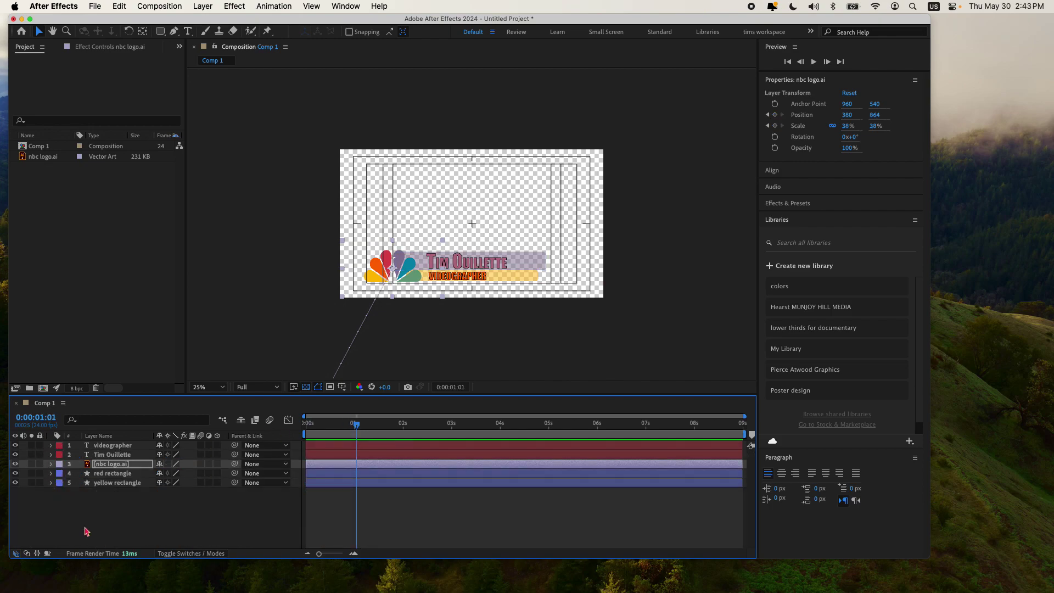
left_click(110, 522)
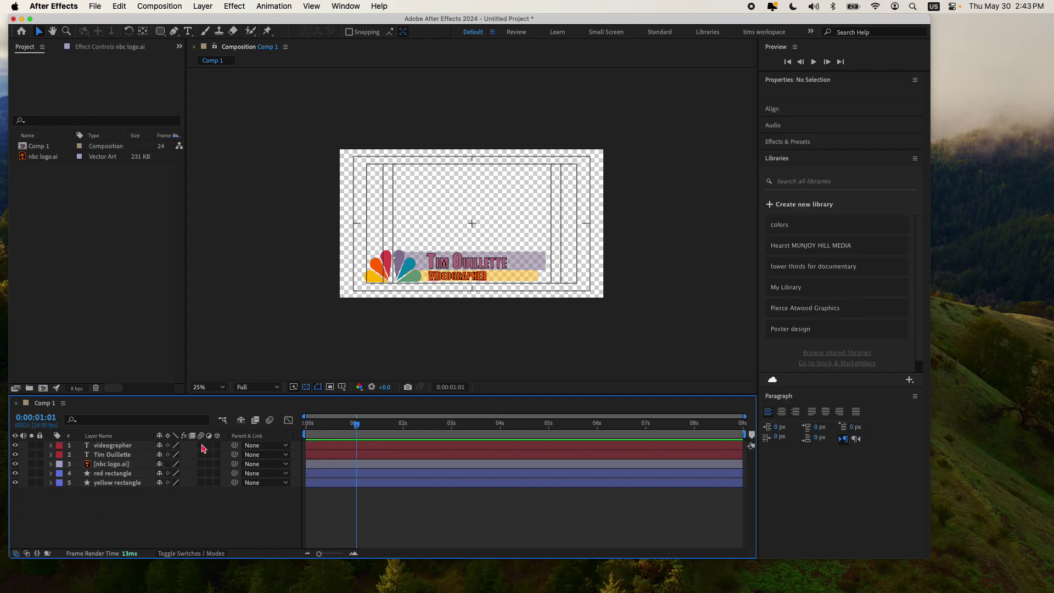
Step: Enable the Motion Blur switch on all five layers and scrub to preview the blurred animation
left_click_drag(201, 446, 201, 484)
left_click(353, 425)
mouse_move(353, 425)
left_mouse_down()
mouse_move(299, 440)
mouse_move(353, 442)
mouse_move(309, 428)
mouse_move(336, 434)
left_mouse_up()
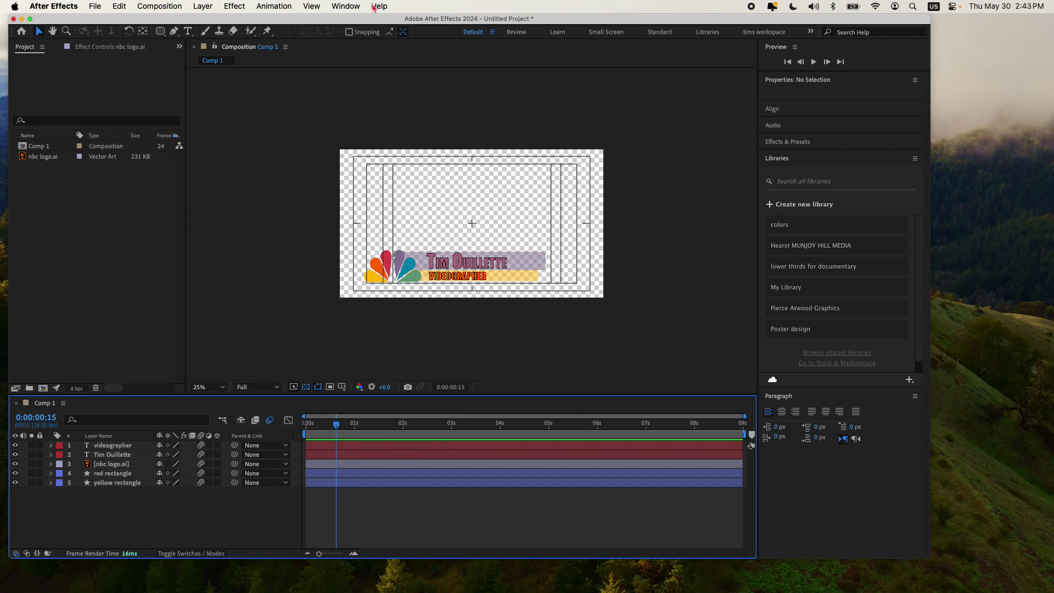
mouse_move(330, 426)
left_mouse_down()
mouse_move(306, 429)
mouse_move(345, 432)
left_mouse_up()
Step: In Essential Graphics, set Comp 1 as primary and name the template 'NBC lower thirds'
left_click(347, 7)
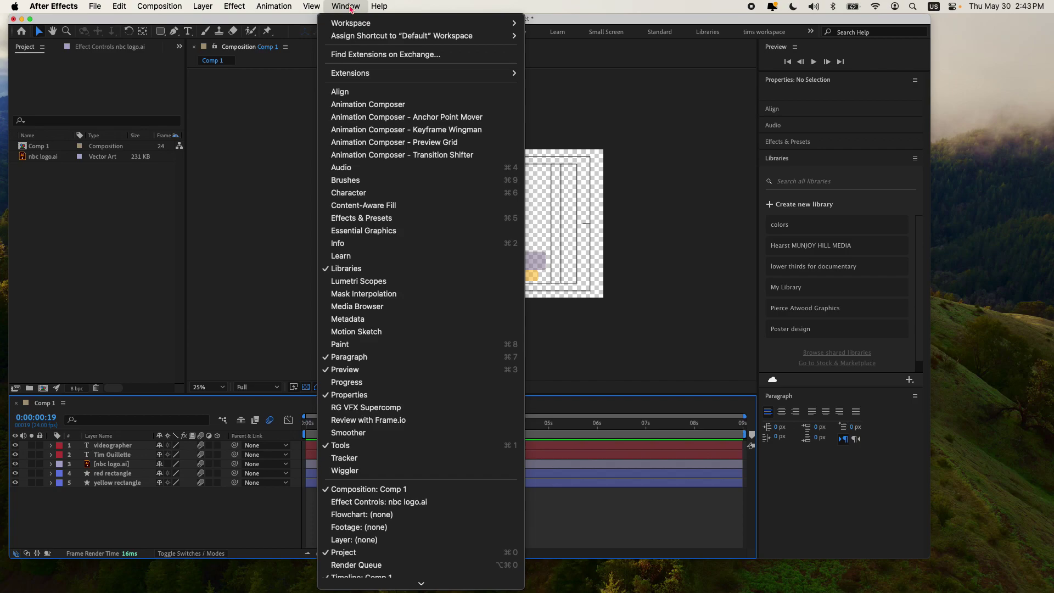
left_click(429, 235)
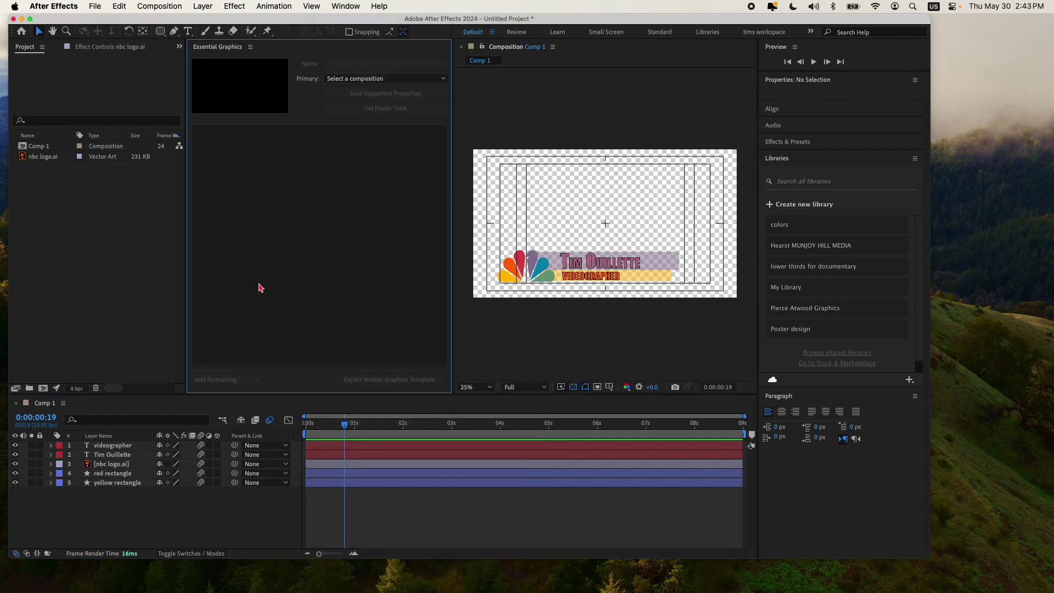
left_click(369, 77)
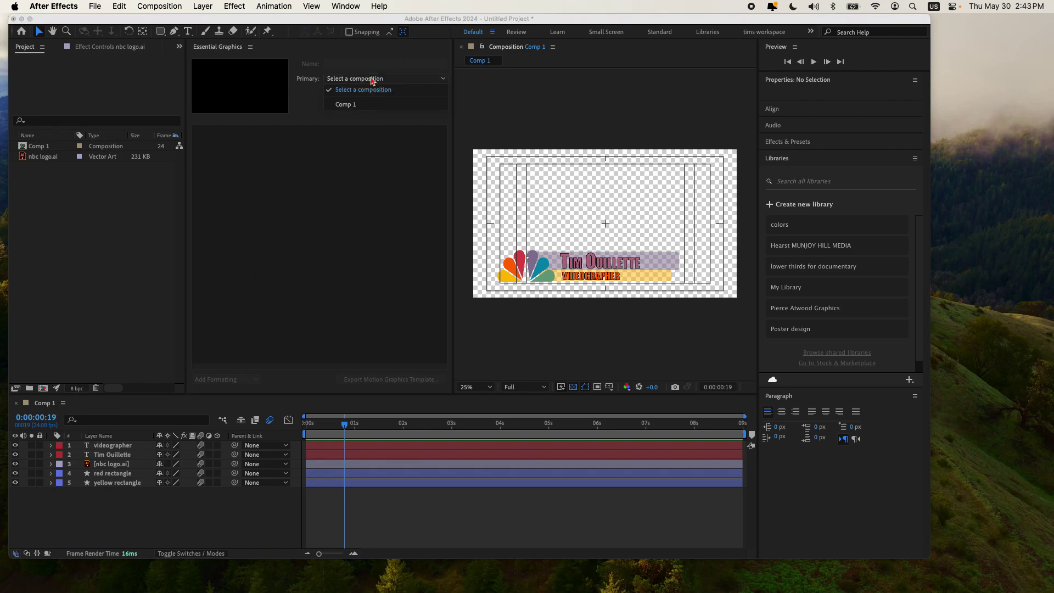
left_click(369, 104)
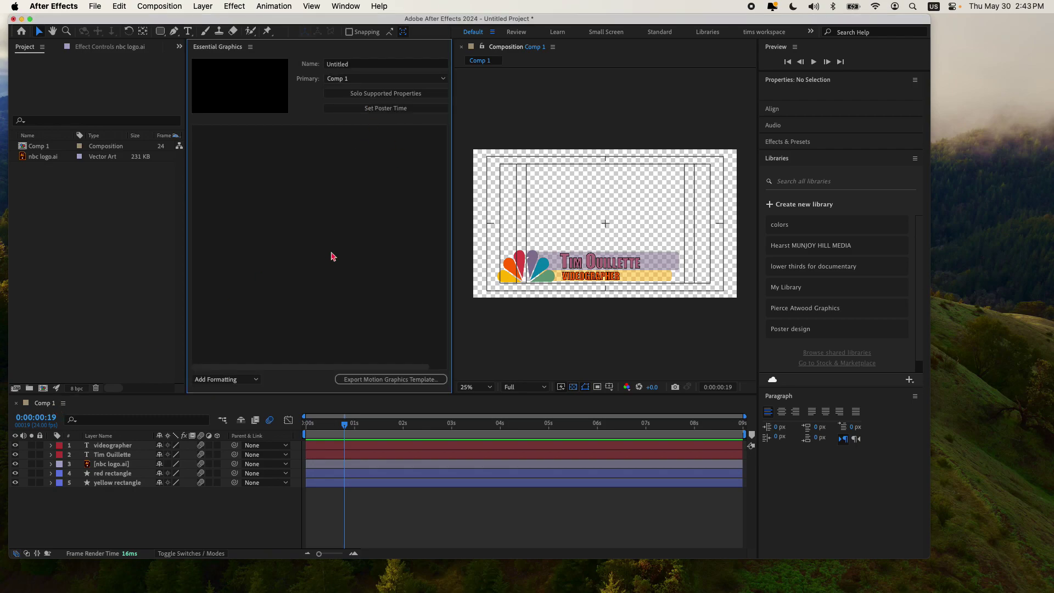
left_click(362, 65)
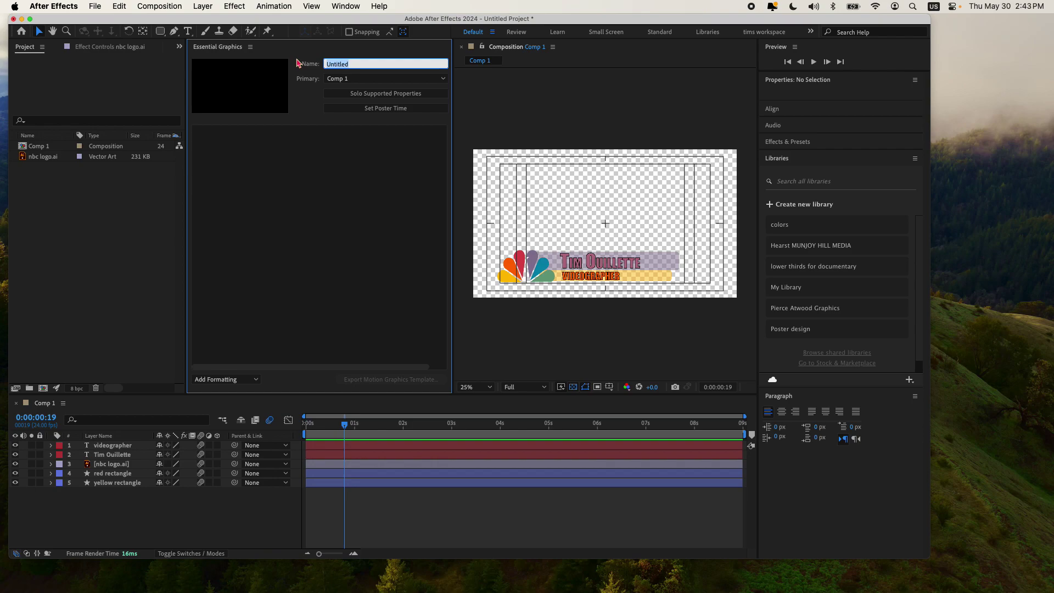
type("NBC lower thirds")
left_click(121, 456)
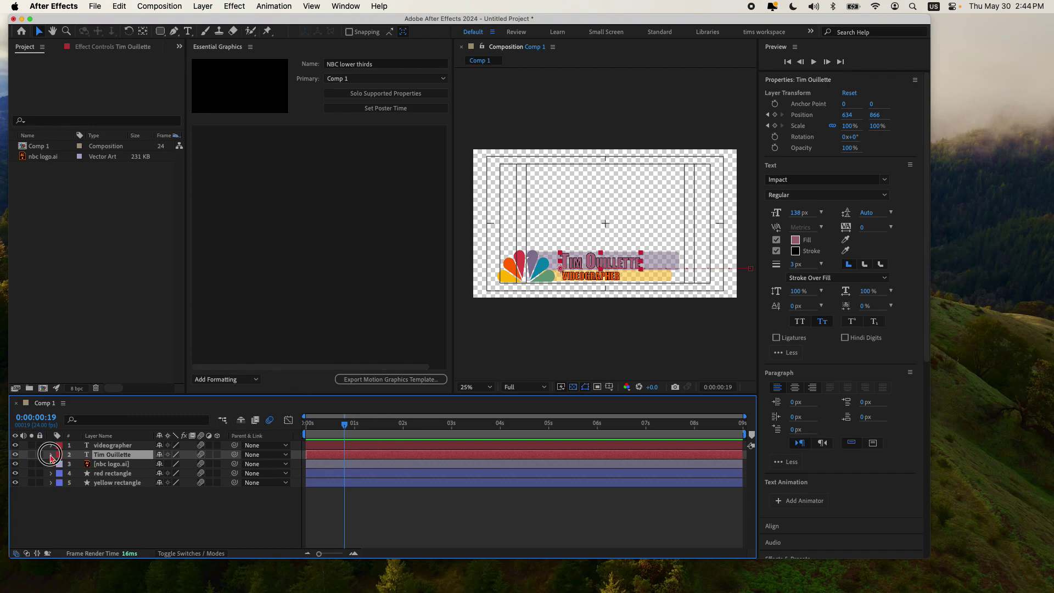
left_click(52, 455)
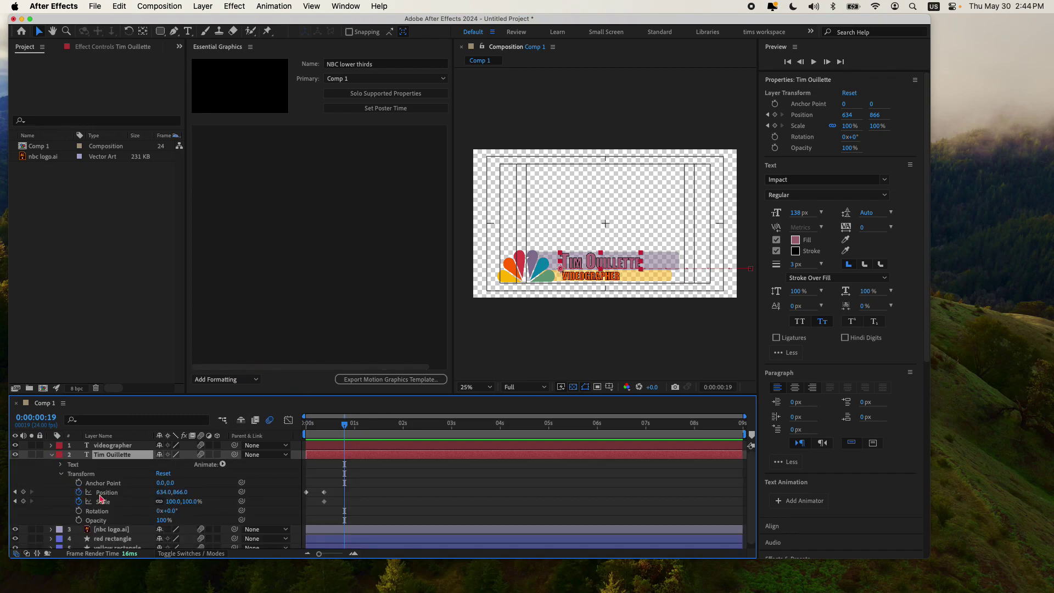
left_click(61, 474)
left_click(61, 465)
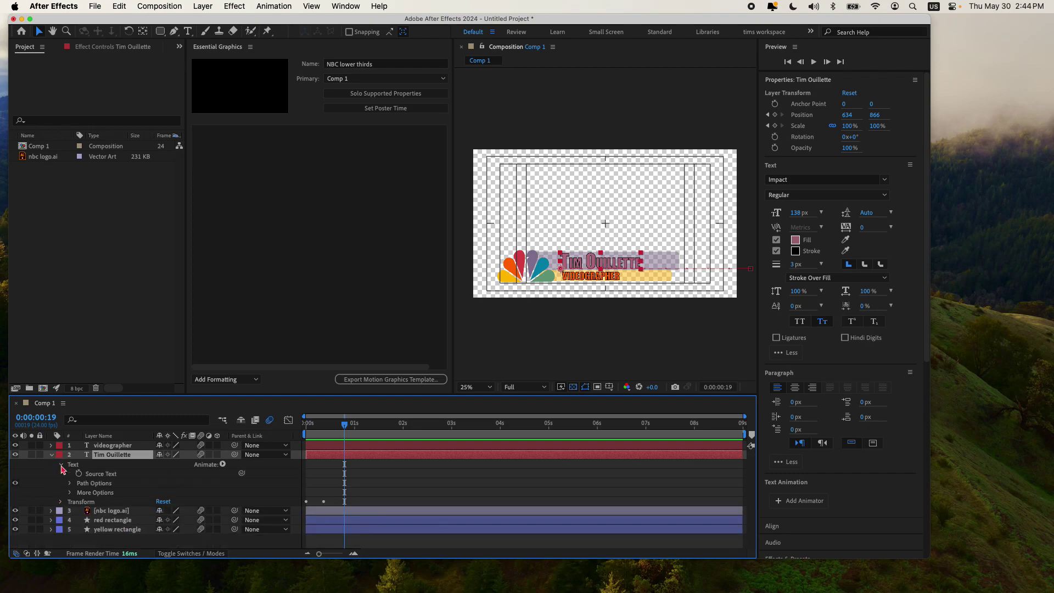
left_click_drag(100, 476, 302, 185)
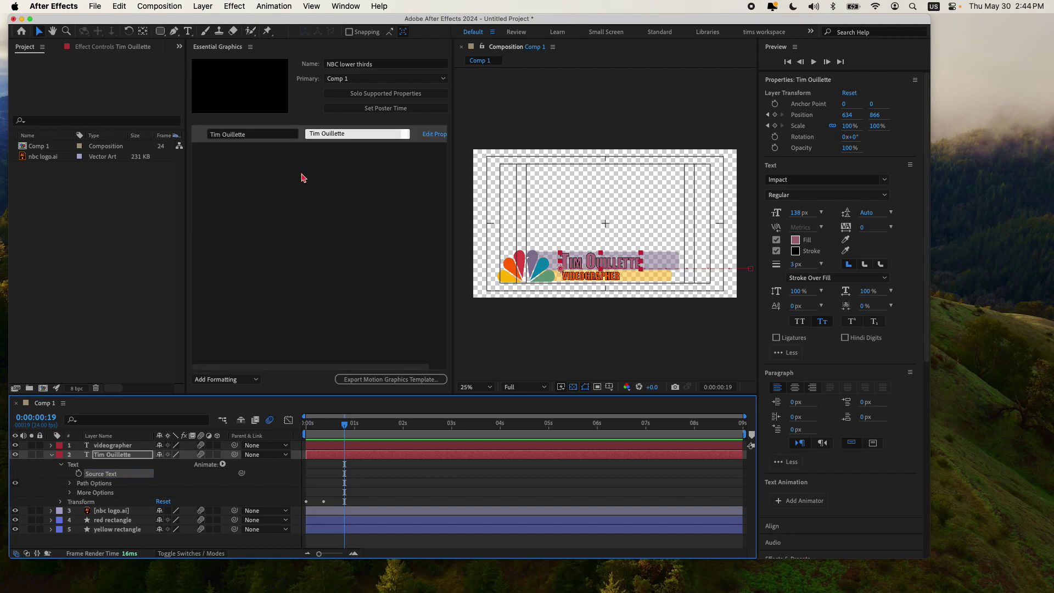
left_click(302, 177)
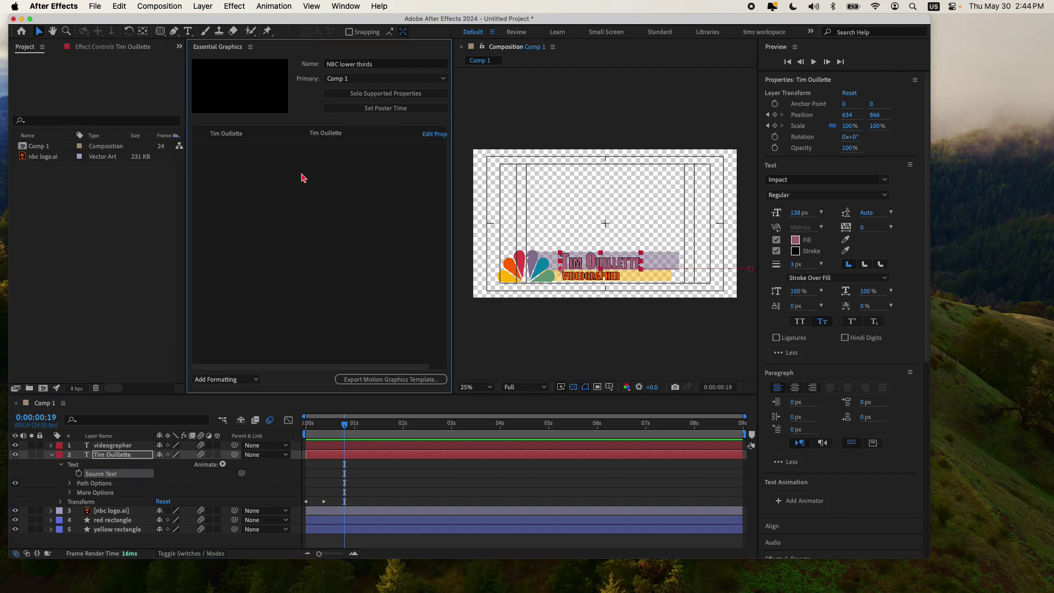
left_click(246, 142)
left_click(365, 136)
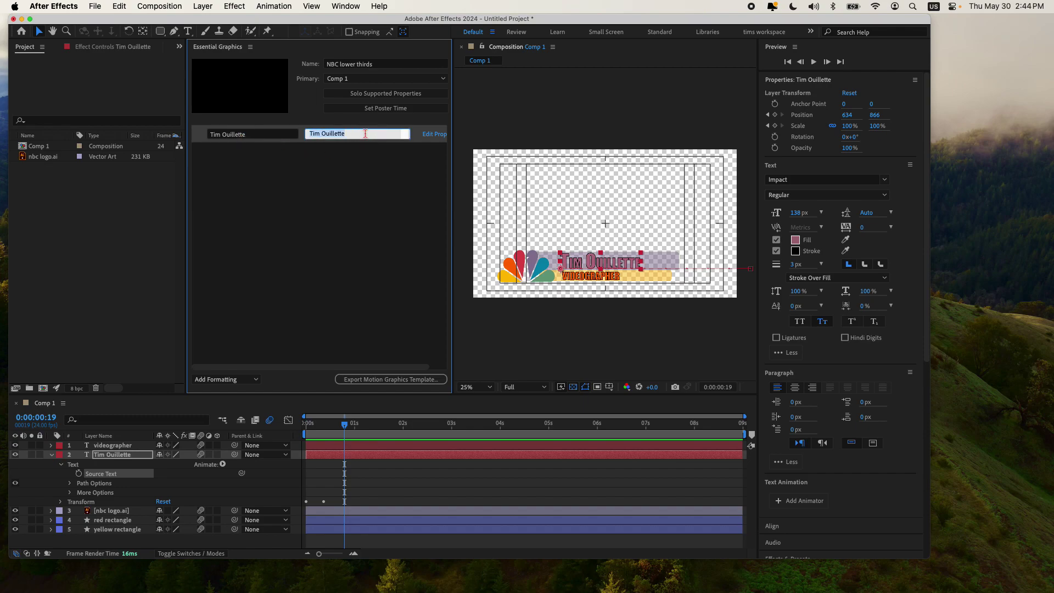
type("Su")
key("Return")
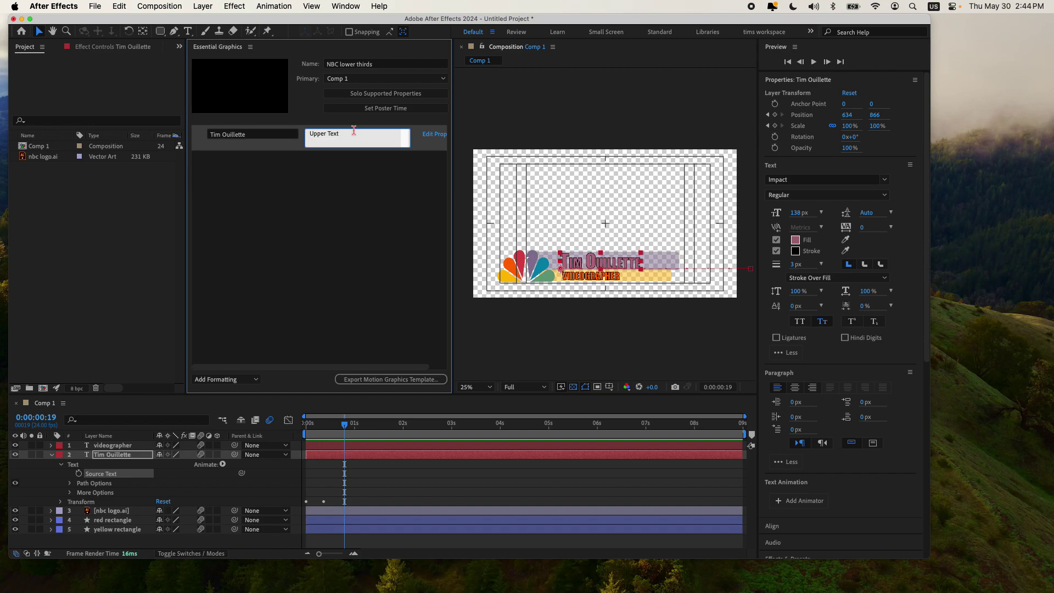
left_click(307, 206)
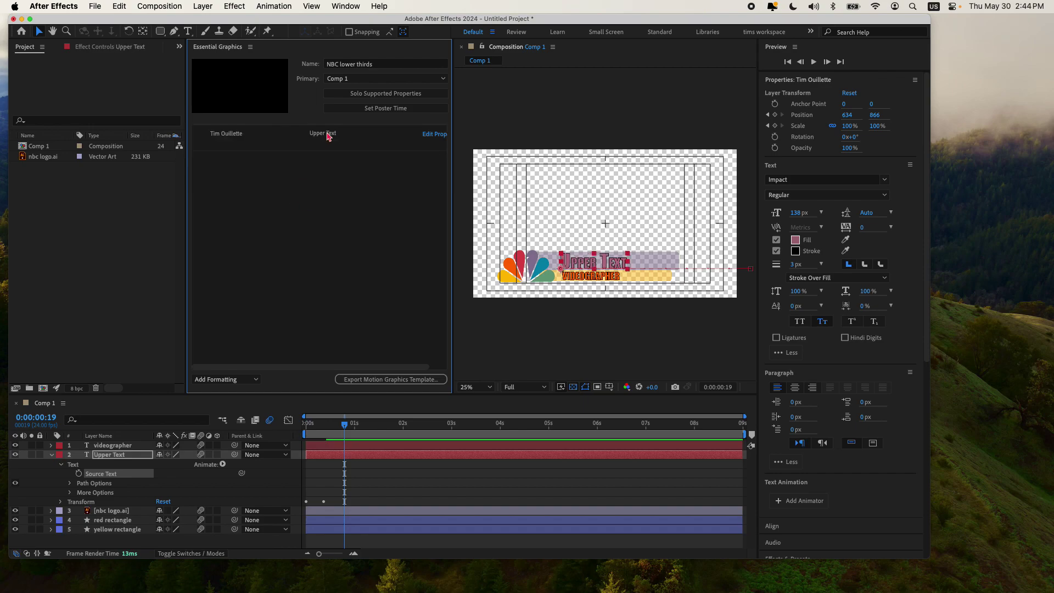
left_click(345, 136)
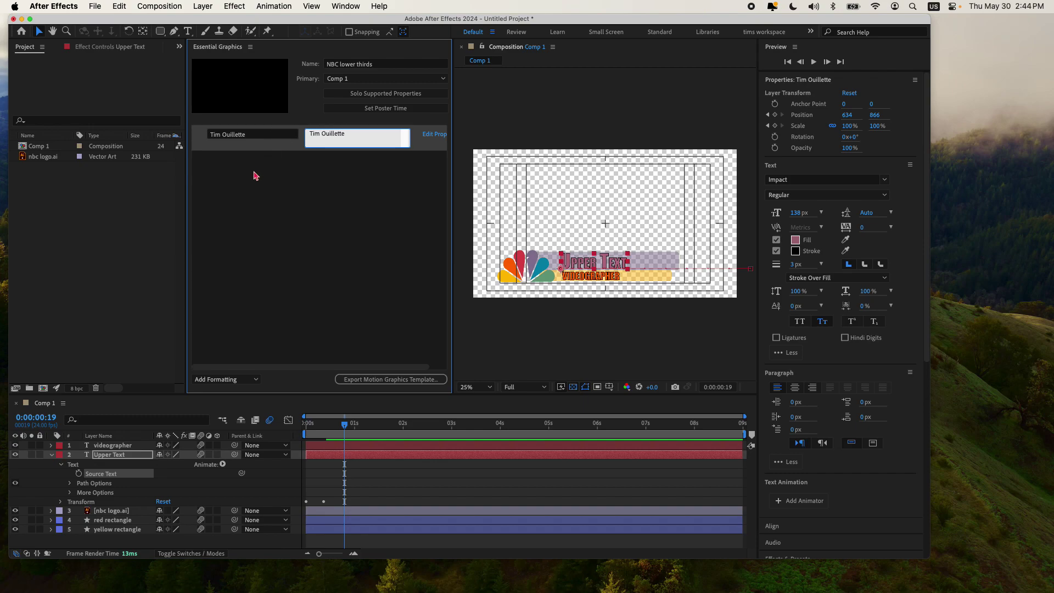
left_click(255, 176)
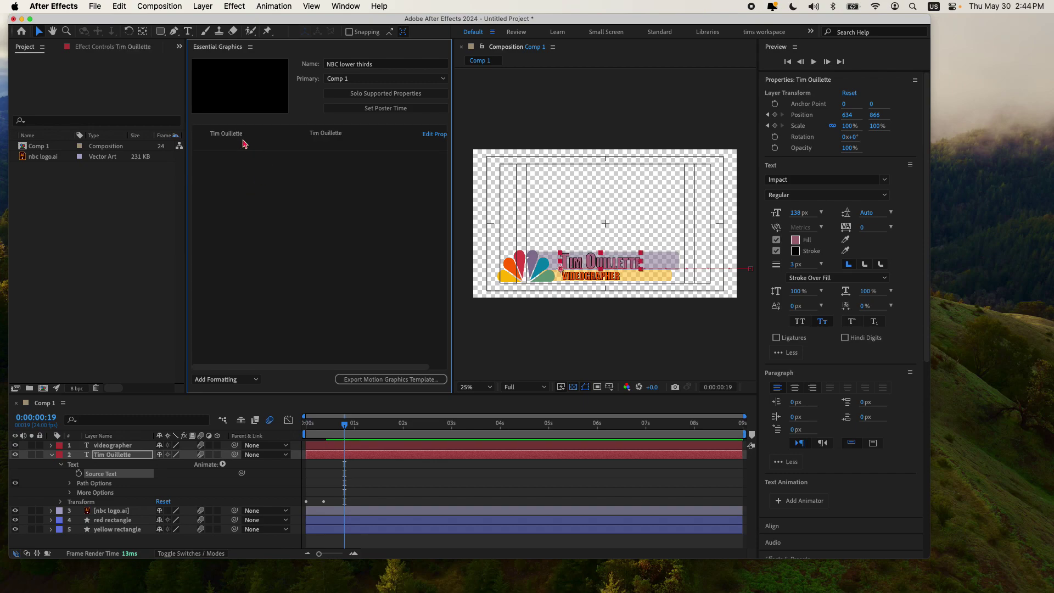
Step: Rename the name control's label to 'upper text'
left_click(245, 135)
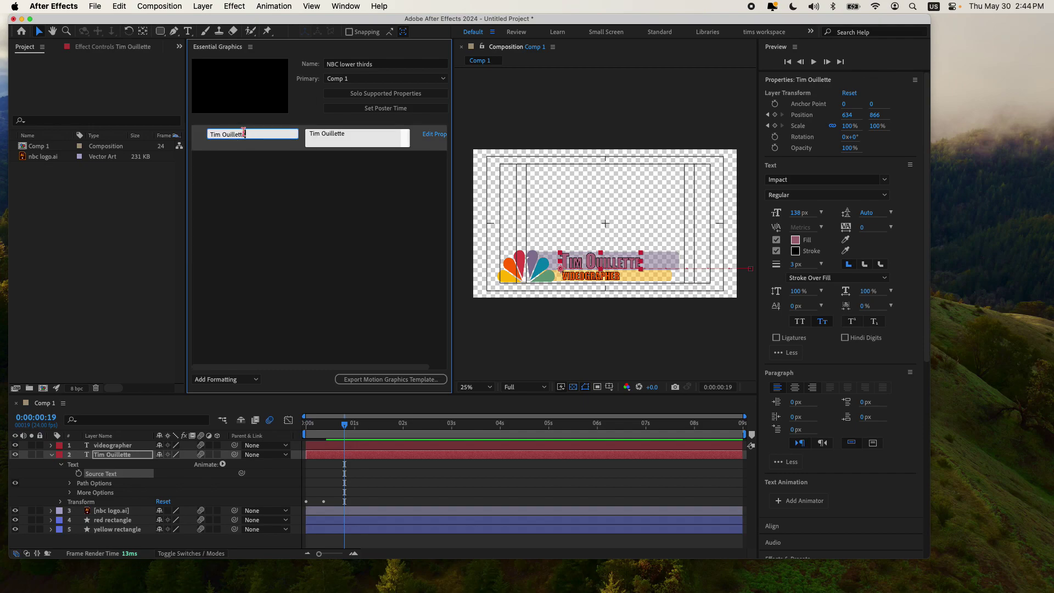
left_click_drag(248, 133, 191, 129)
type("s")
type("pper text")
key("Return")
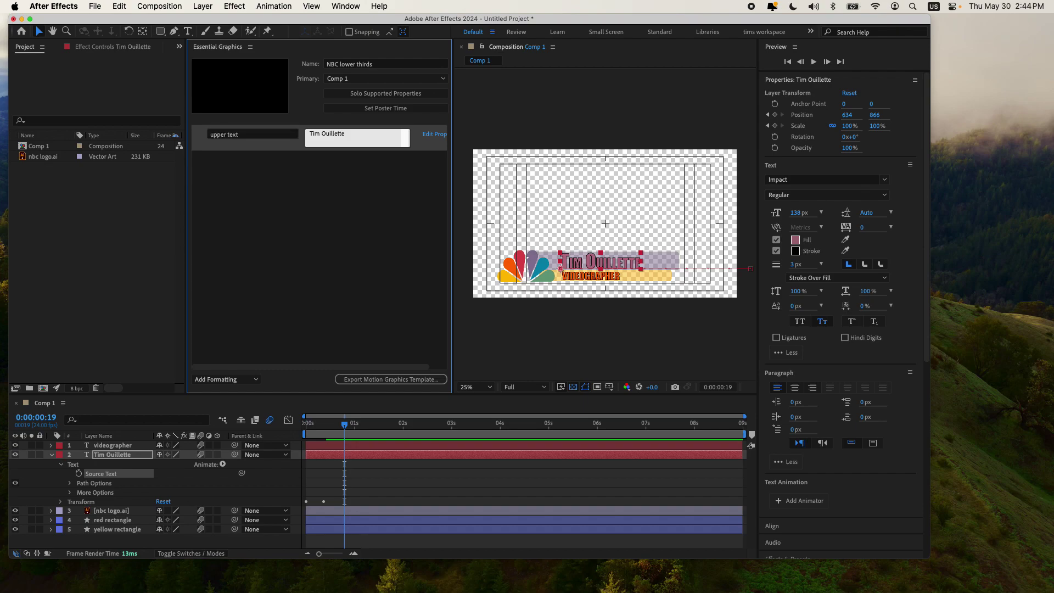
left_click(272, 177)
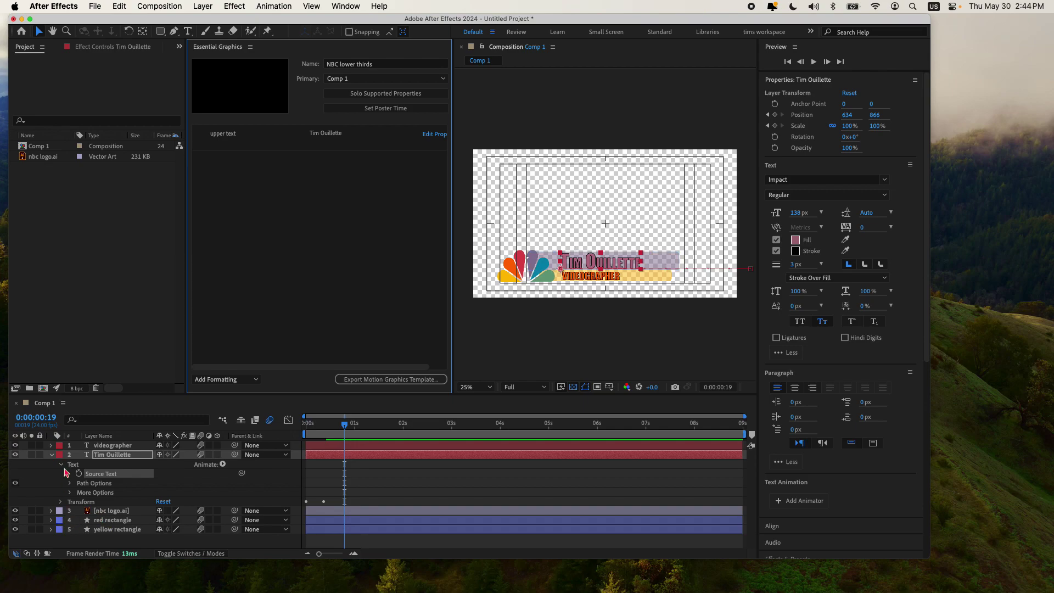
left_click(52, 445)
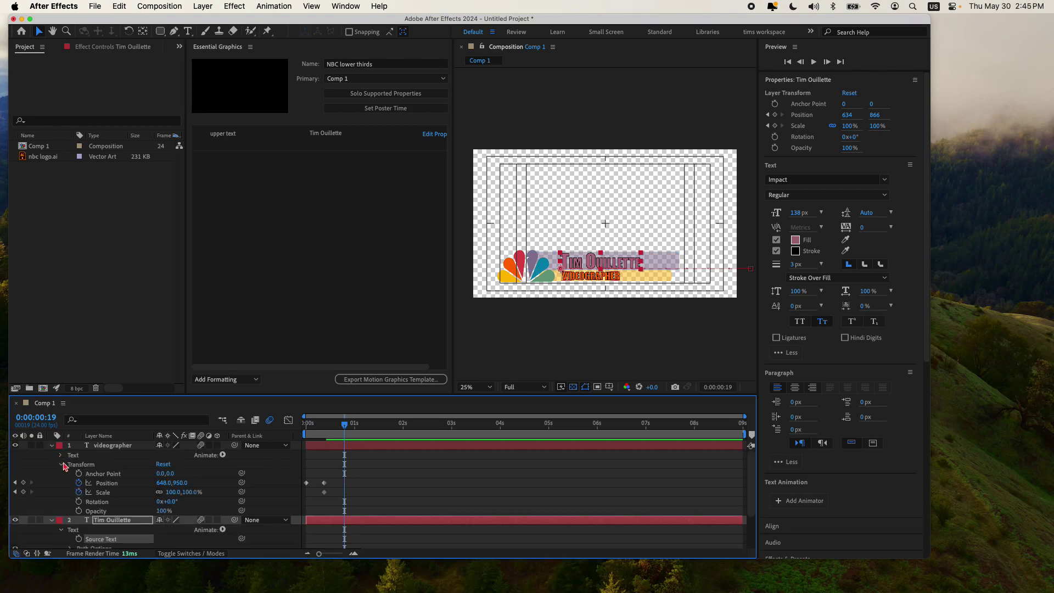
Step: Add the videographer Source Text as a control labelled 'lower text'
left_click(60, 455)
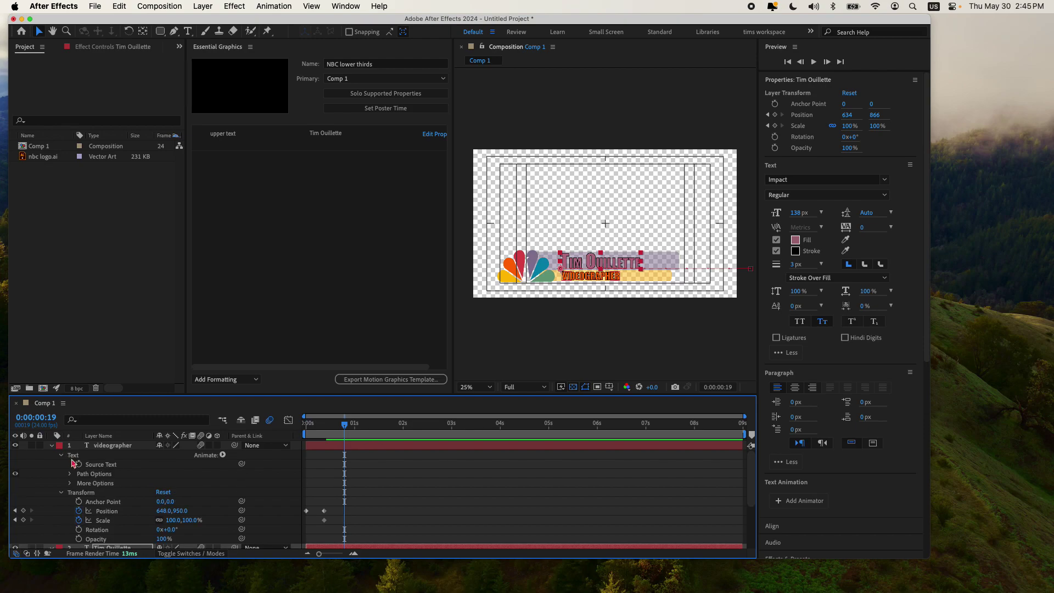
left_click_drag(102, 465, 288, 217)
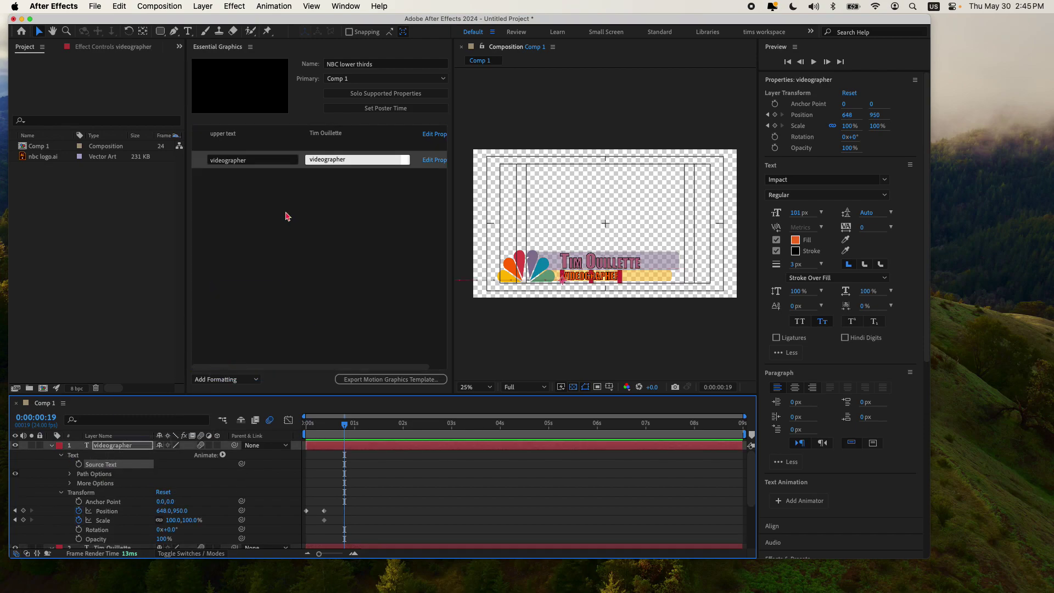
left_click(265, 159)
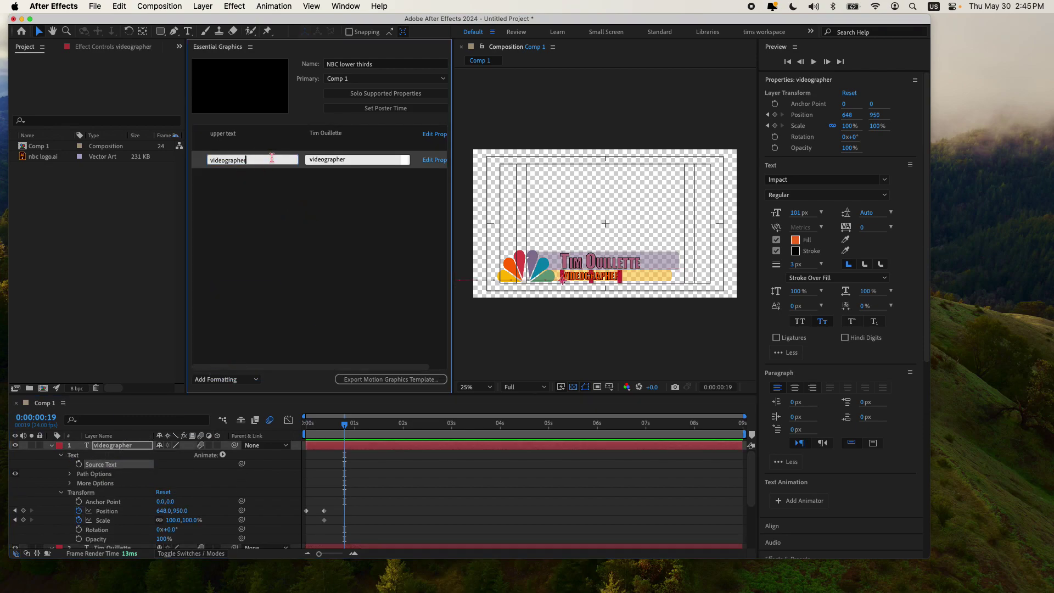
type("lower text")
key("Return")
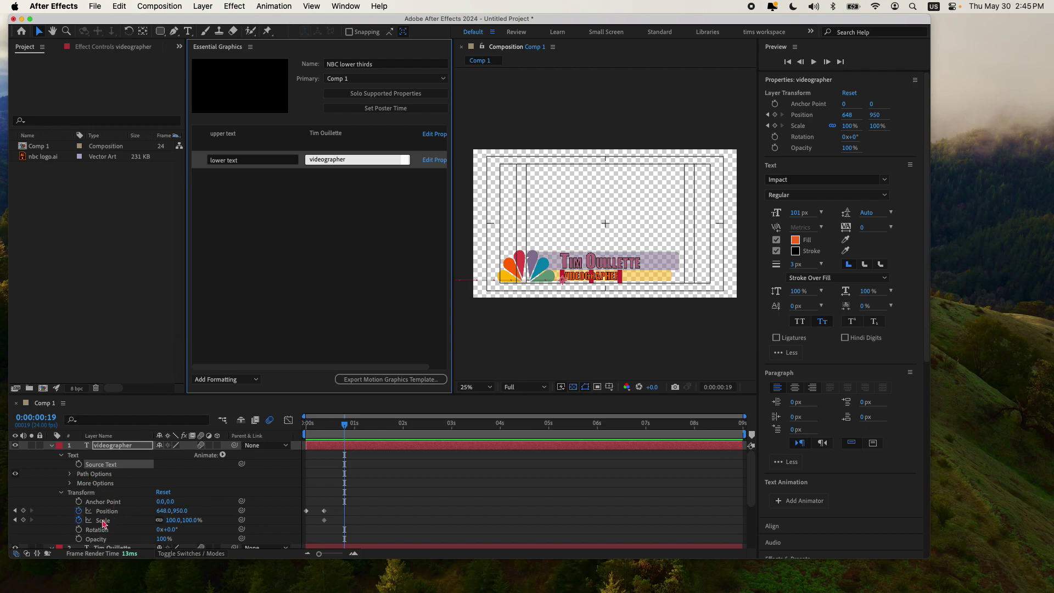
Step: Add the videographer Scale as a control labelled 'lower text scale', dismissing the keyframe warning
left_click_drag(102, 523, 231, 219)
left_click(556, 340)
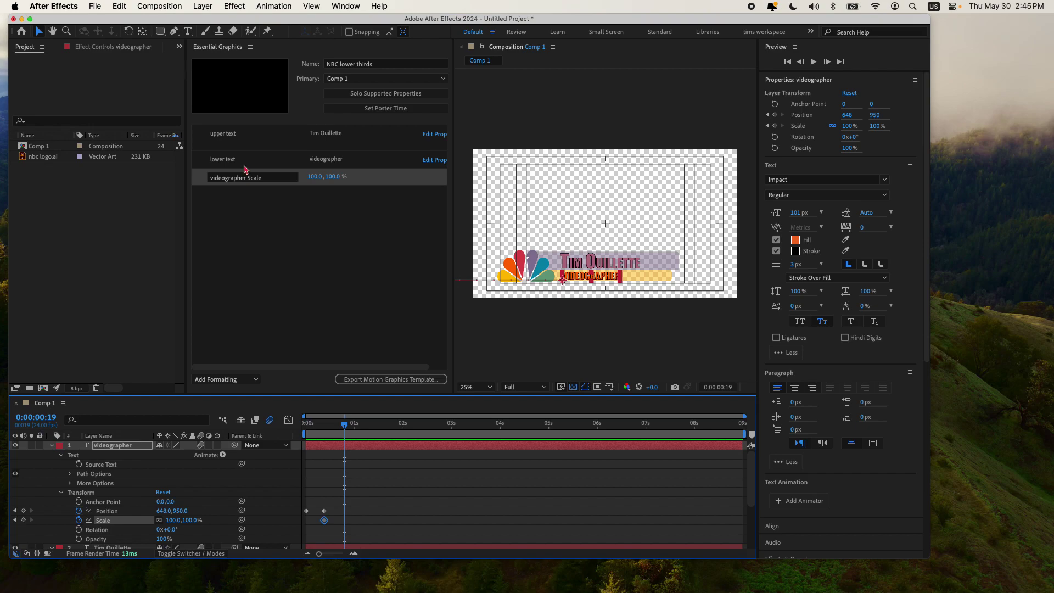
left_click(271, 183)
type("lower text")
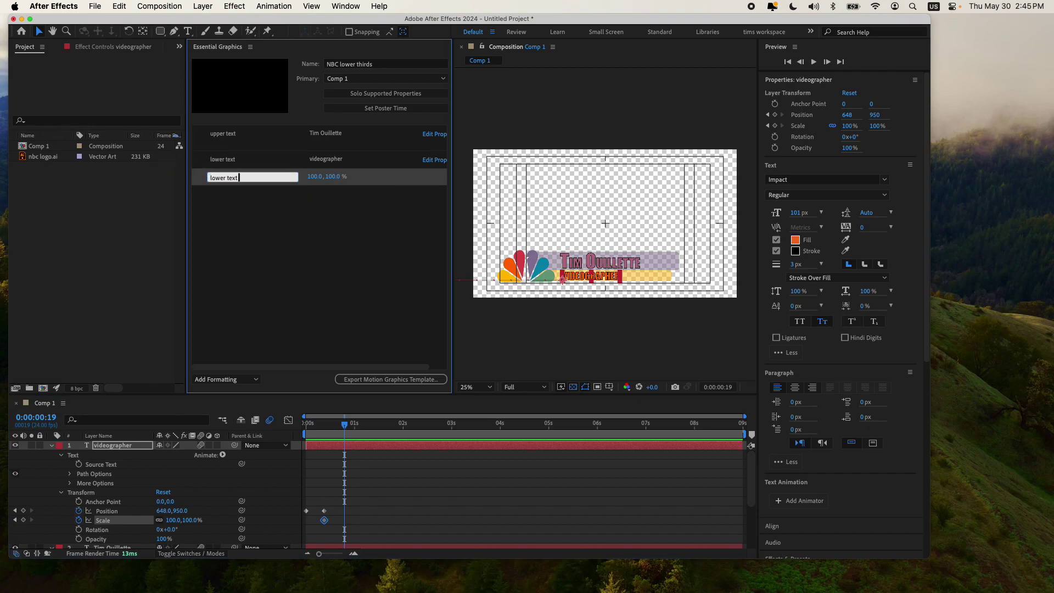
type(" scale")
key("Return")
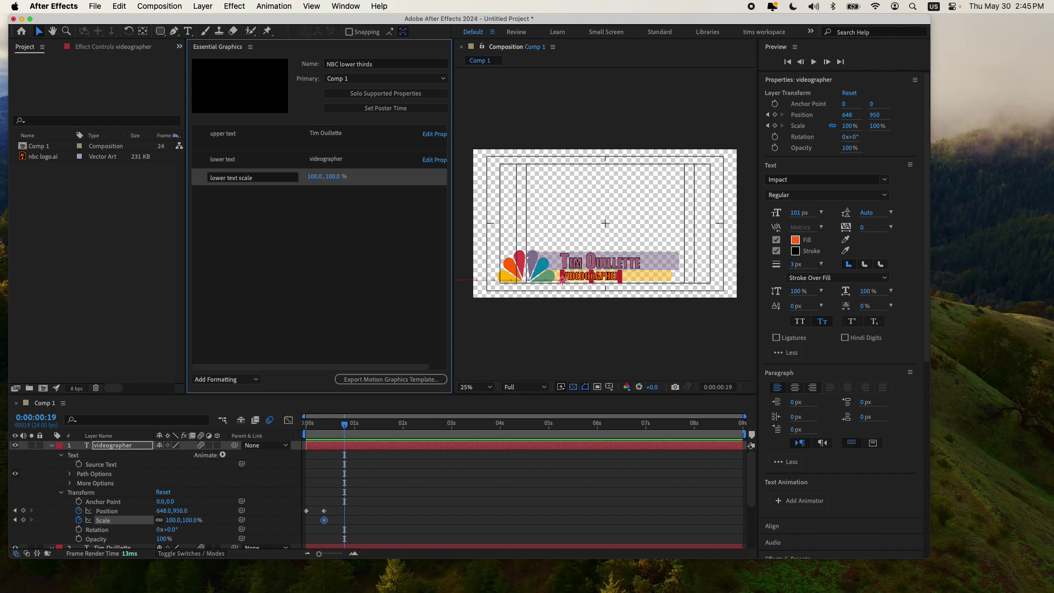
left_click(52, 445)
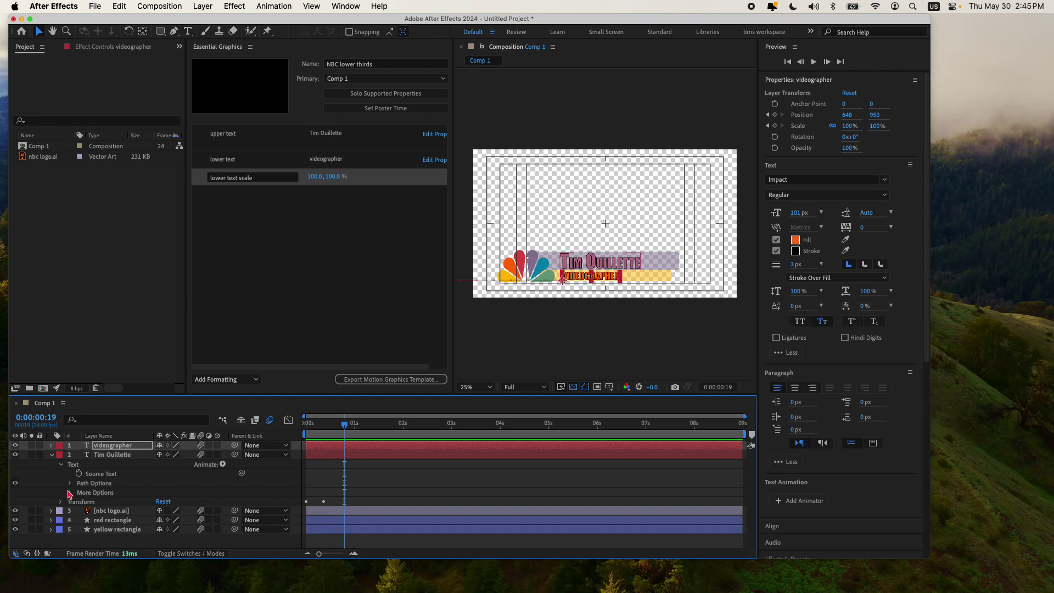
left_click(69, 492)
left_click(70, 493)
left_click(61, 501)
left_click_drag(104, 526, 245, 167)
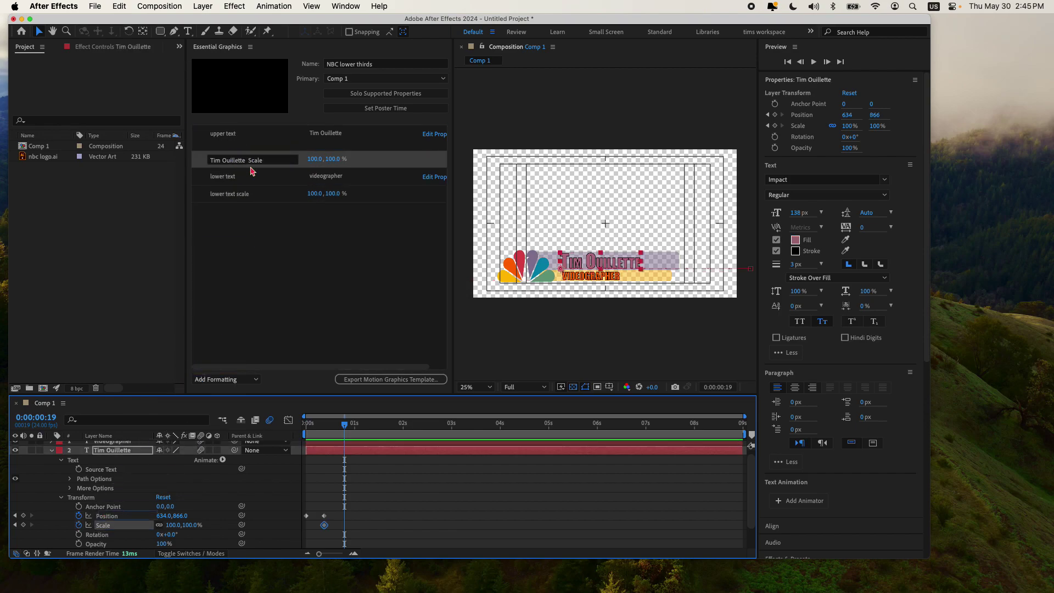
left_click(265, 160)
type("u")
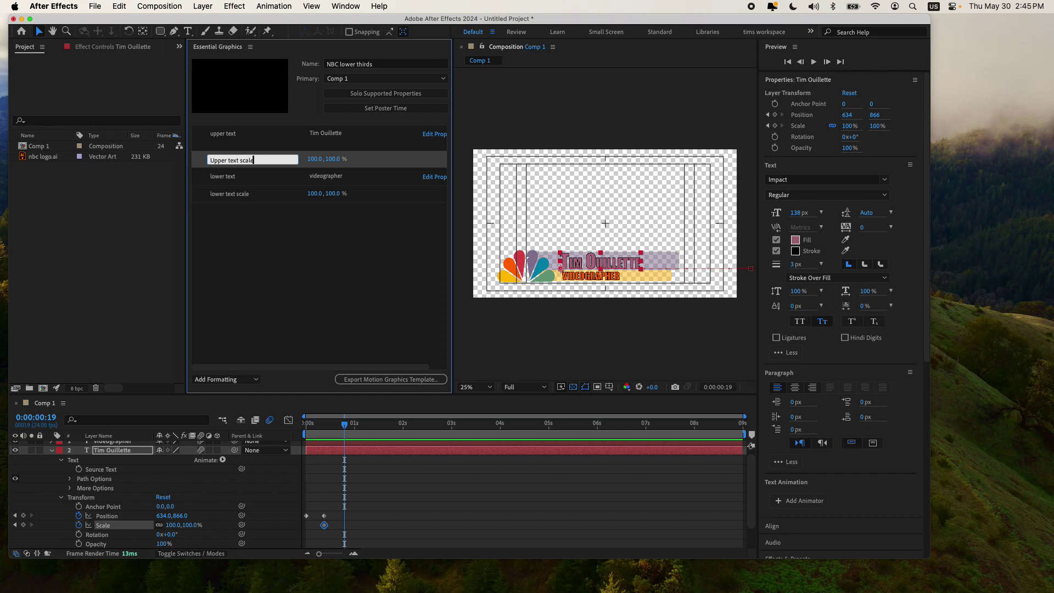
left_click(322, 259)
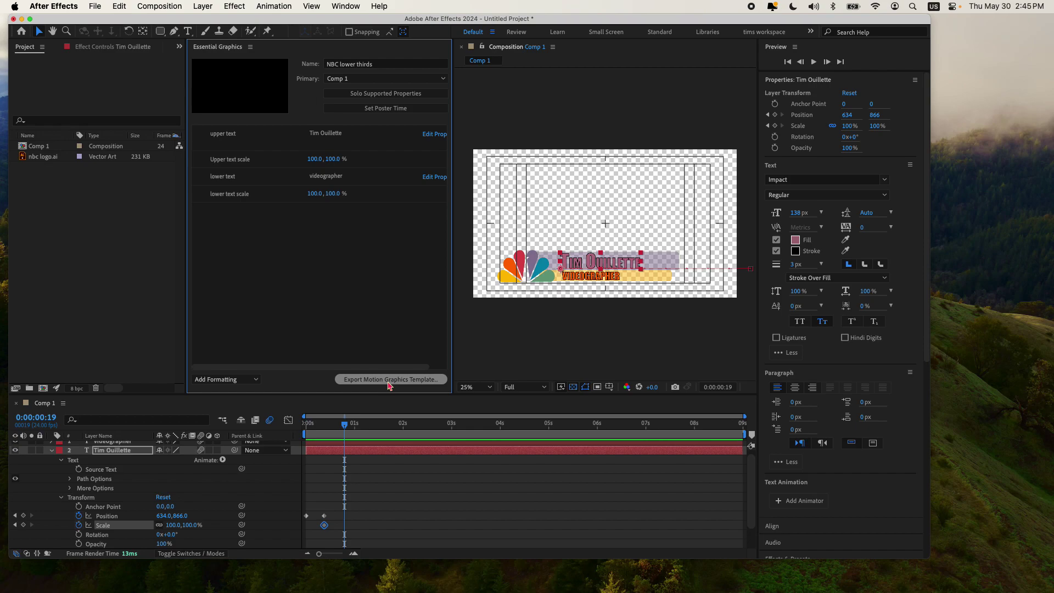
left_click(388, 381)
left_click(537, 308)
type(" lower third")
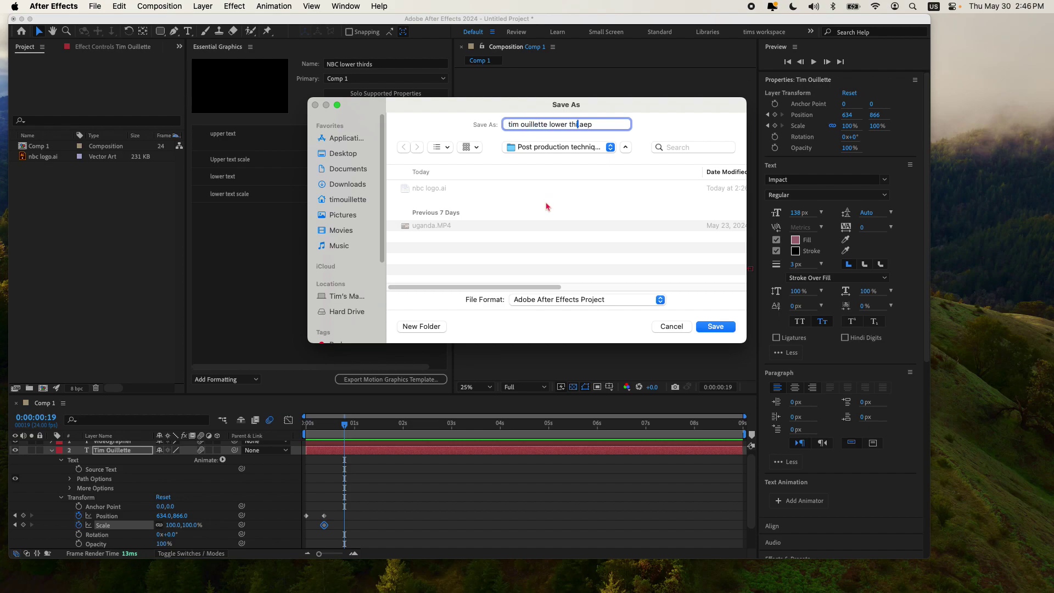
key("Return")
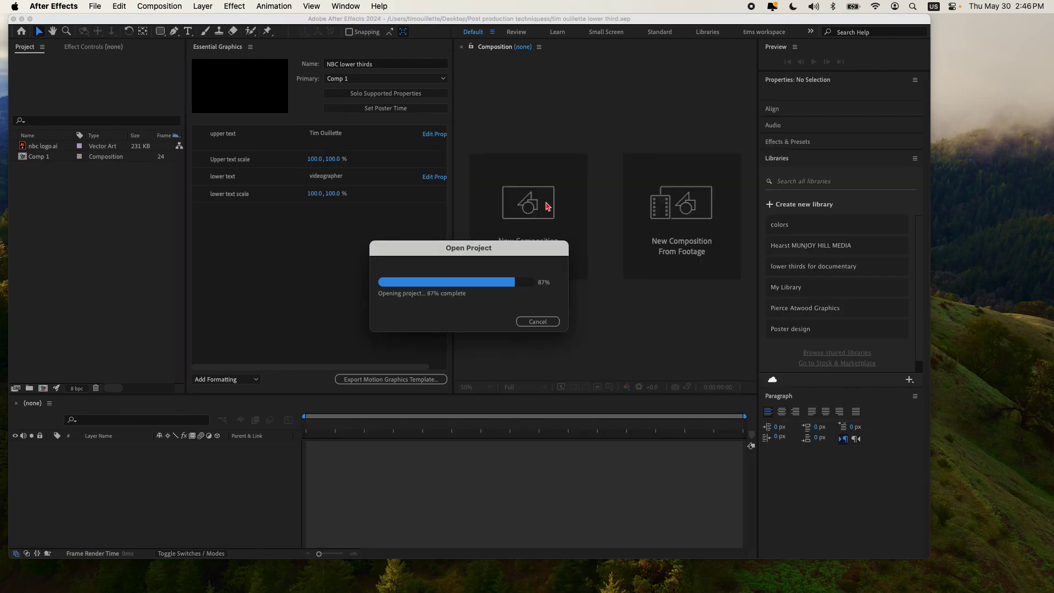
left_click(396, 185)
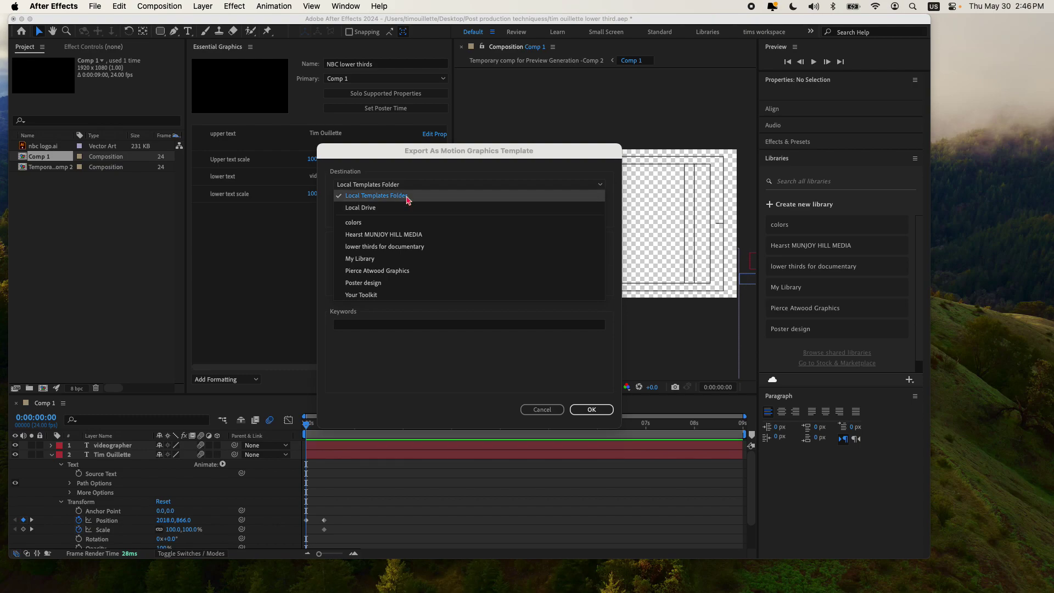
Step: Export the template to the Local Templates Folder, accepting the missing-font warning
left_click(408, 198)
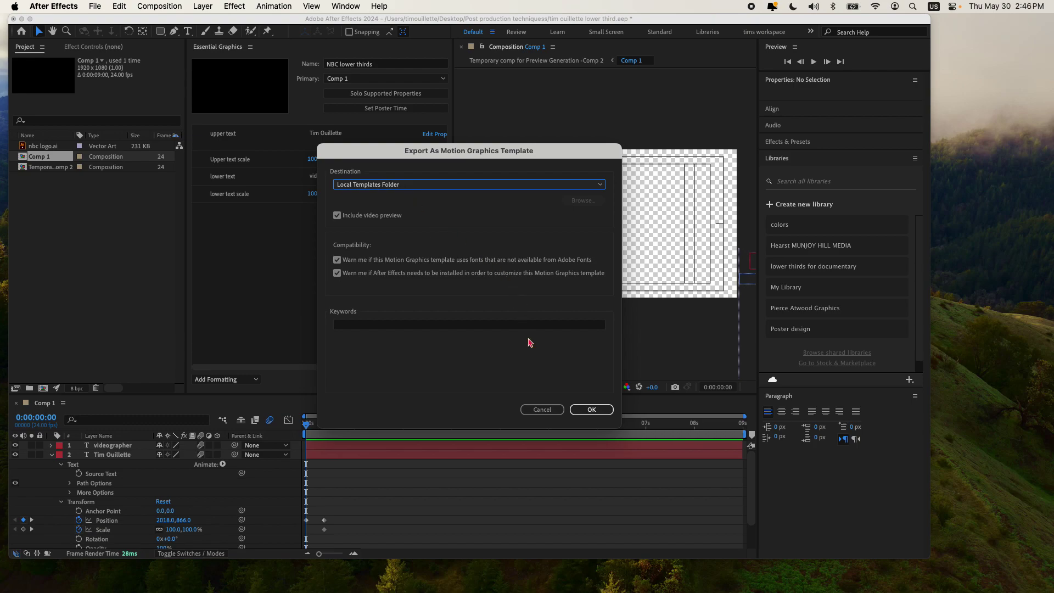
left_click(593, 410)
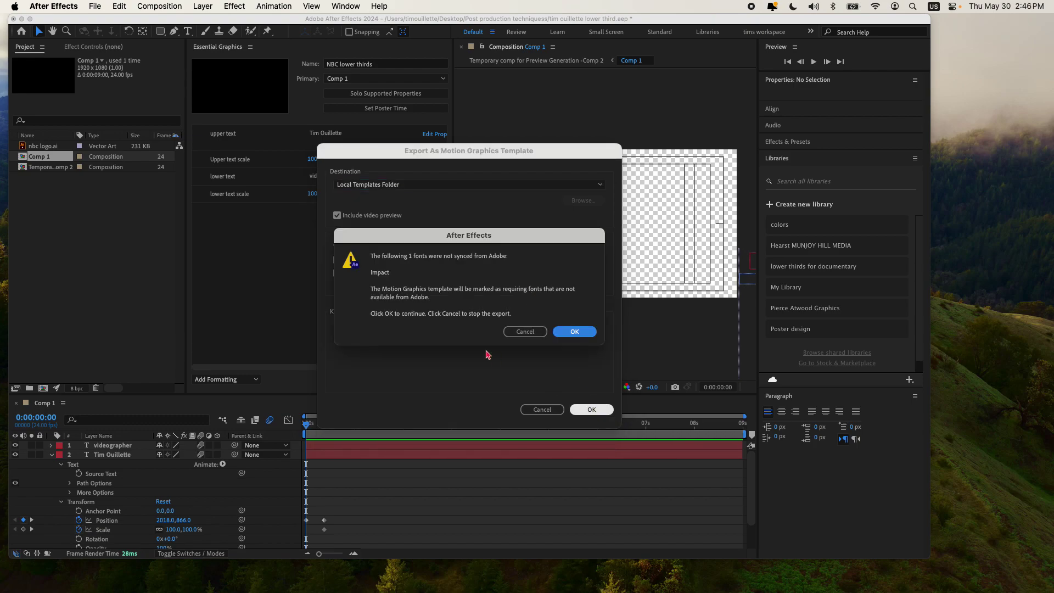
left_click(575, 332)
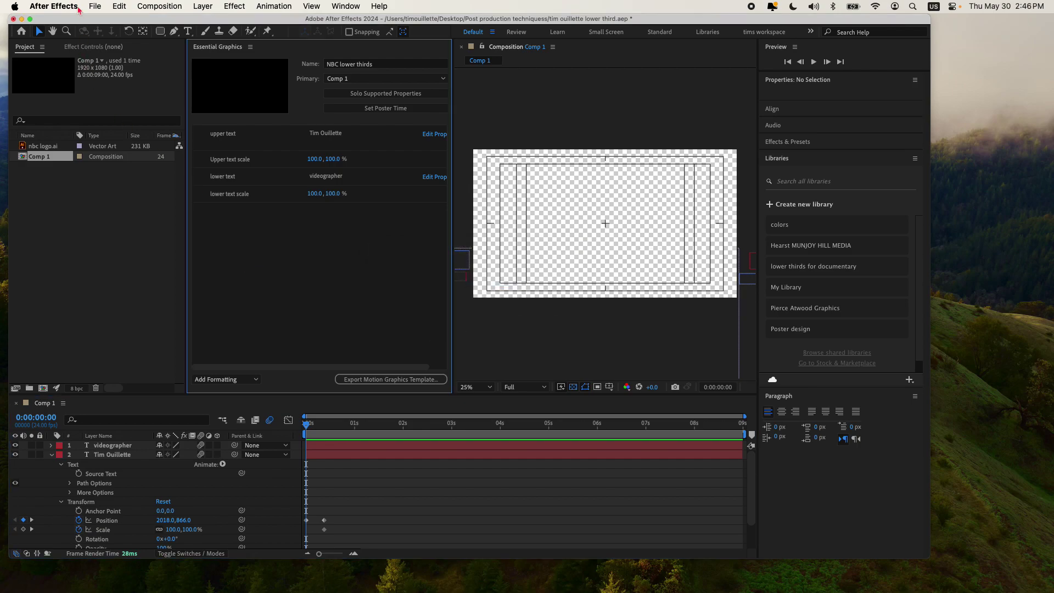
Step: Quit After Effects, saving the project changes
left_click(61, 8)
left_click(100, 122)
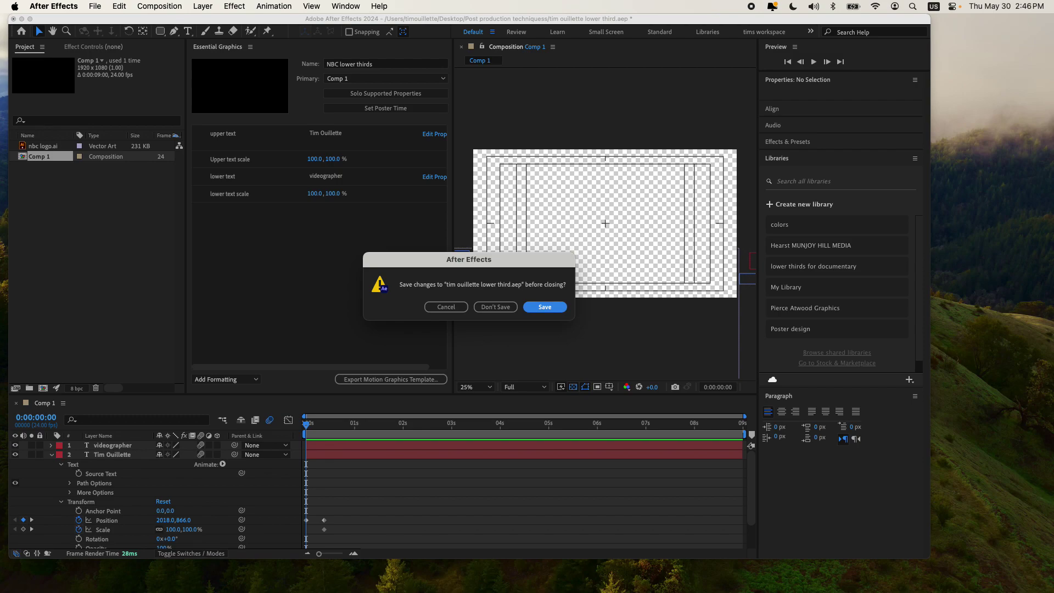
left_click(549, 308)
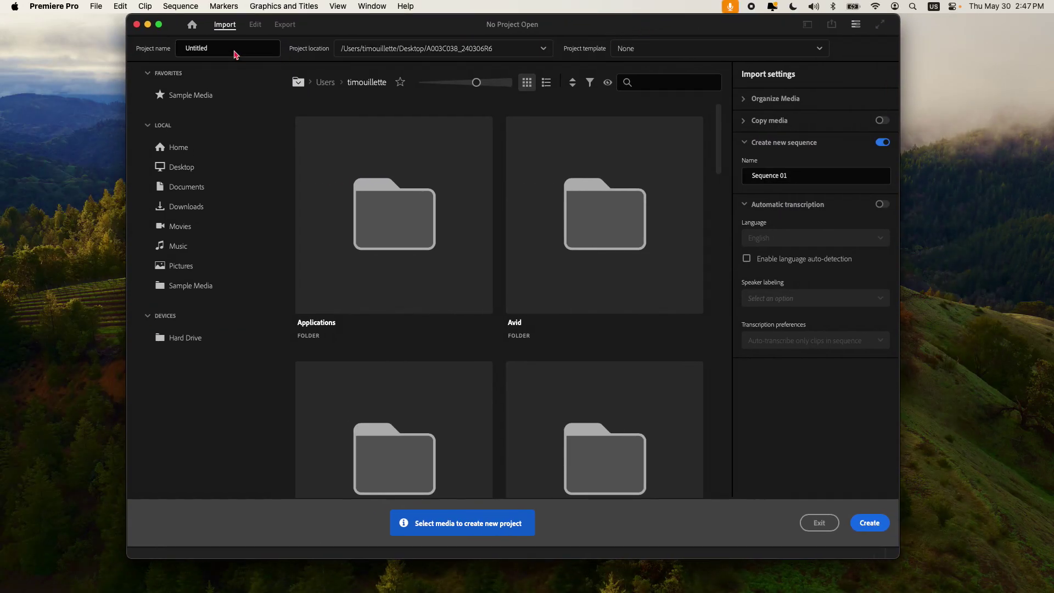
Step: Create a Premiere Pro project named 'lower thirds' in the Desktop's Post production techniquess folder
left_click(235, 52)
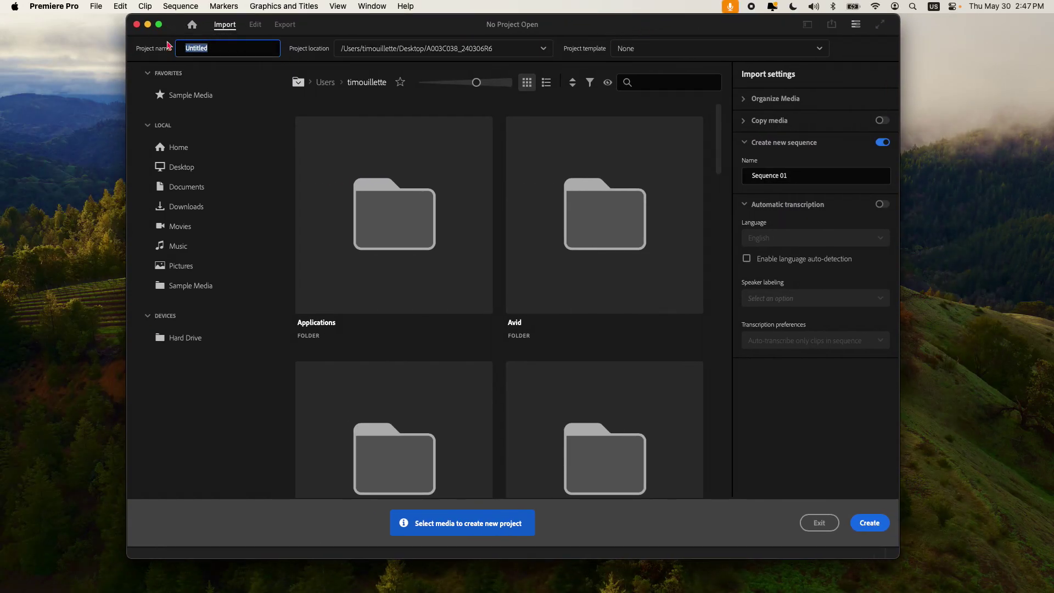
type("lower thirds")
left_click(363, 50)
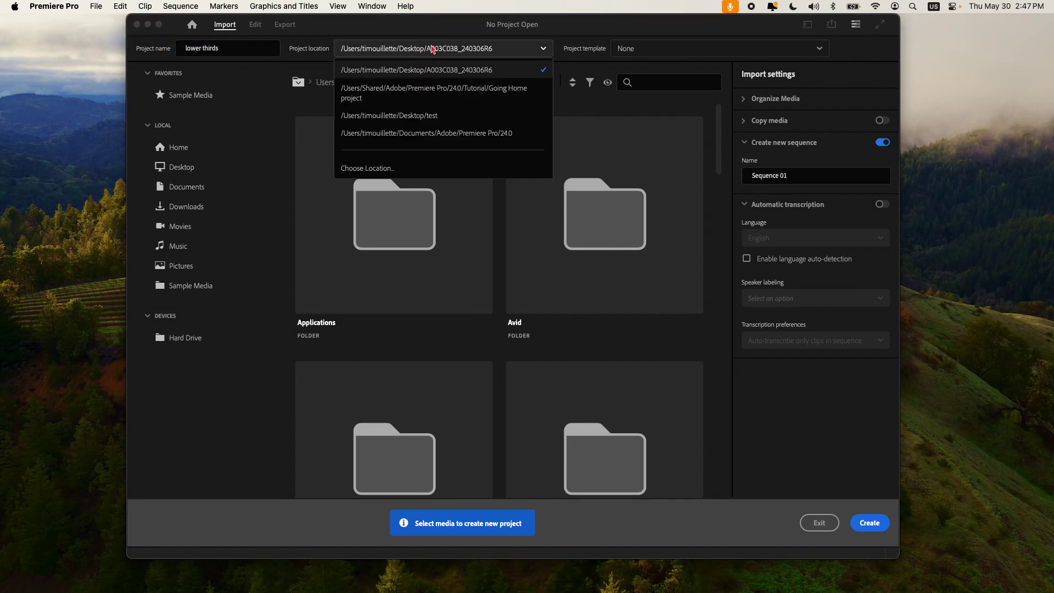
left_click(427, 169)
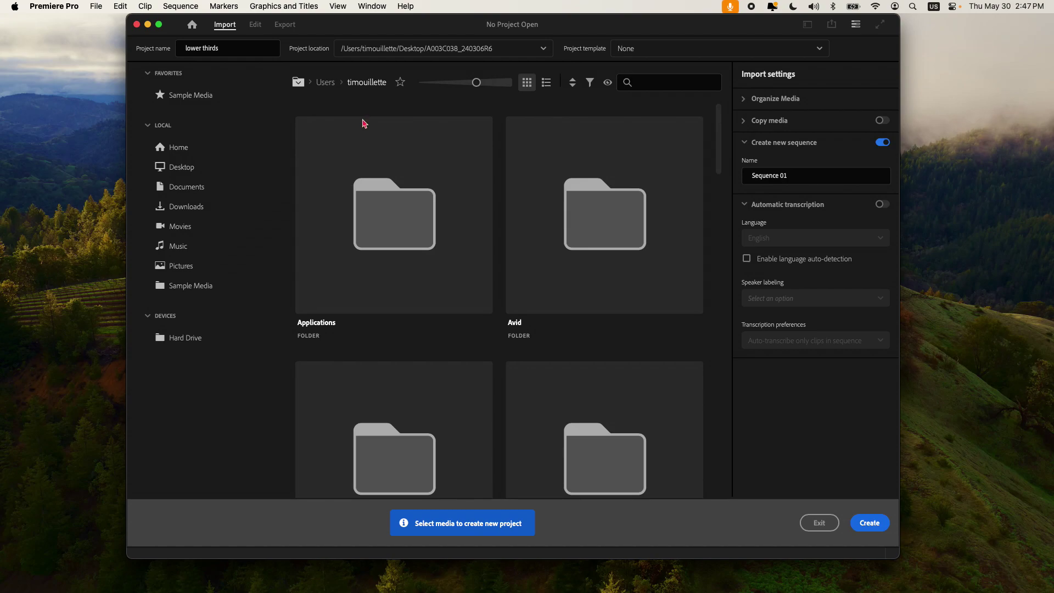
left_click(343, 154)
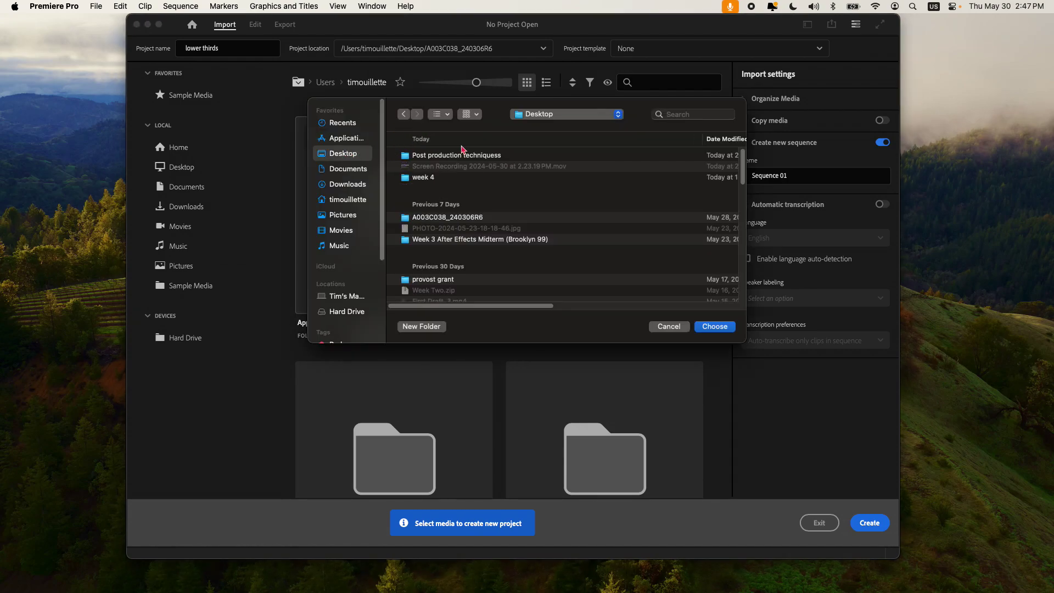
left_click(459, 157)
double_click(459, 156)
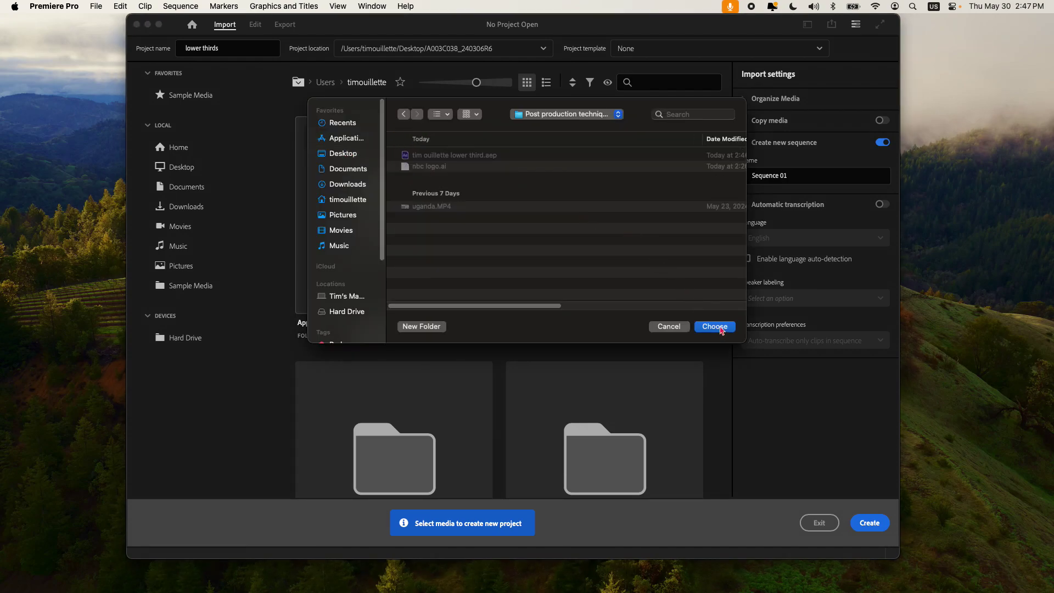
left_click(722, 328)
left_click(870, 523)
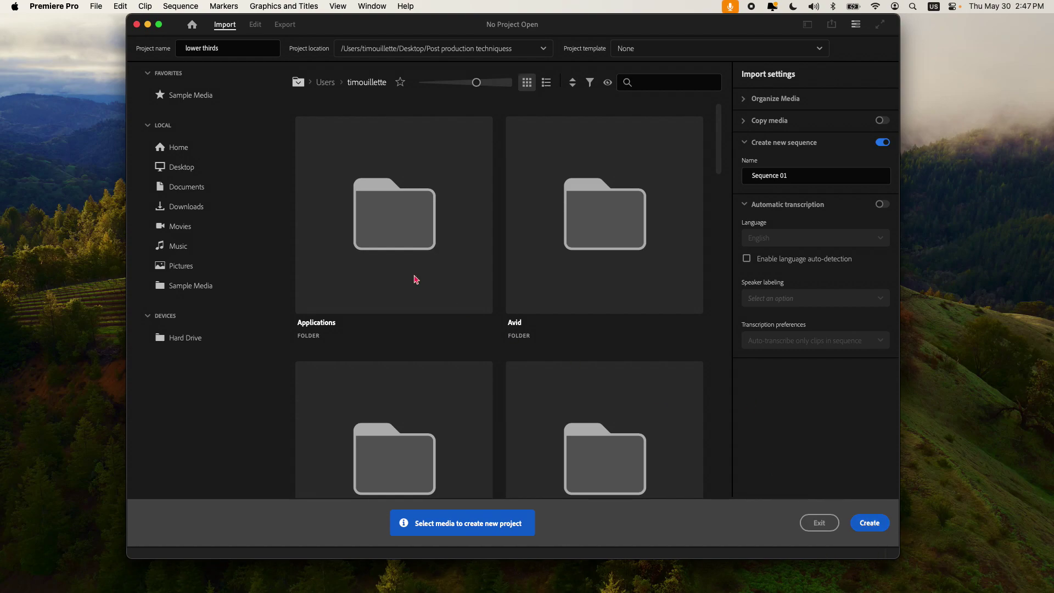
Step: Import uganda.MP4 into the project bin through the bin's right-click Import command
right_click(193, 125)
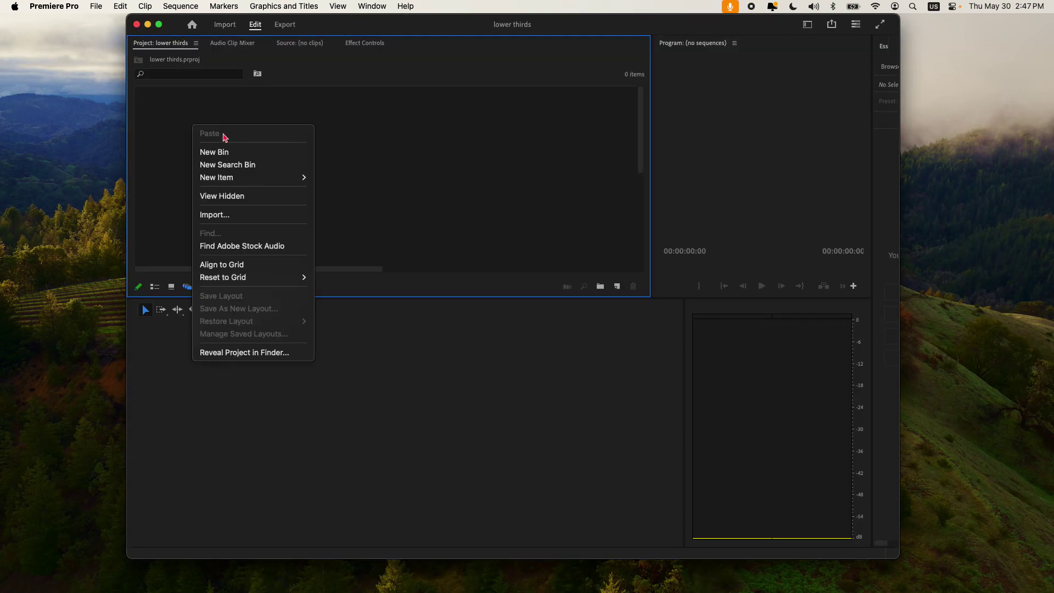
left_click(251, 220)
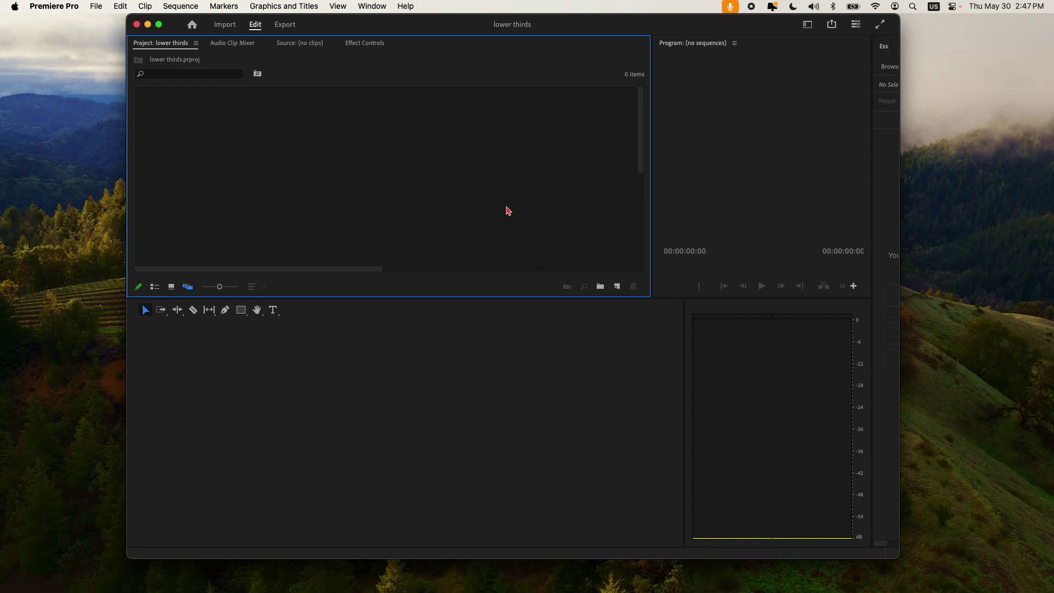
left_click(443, 219)
left_click(714, 328)
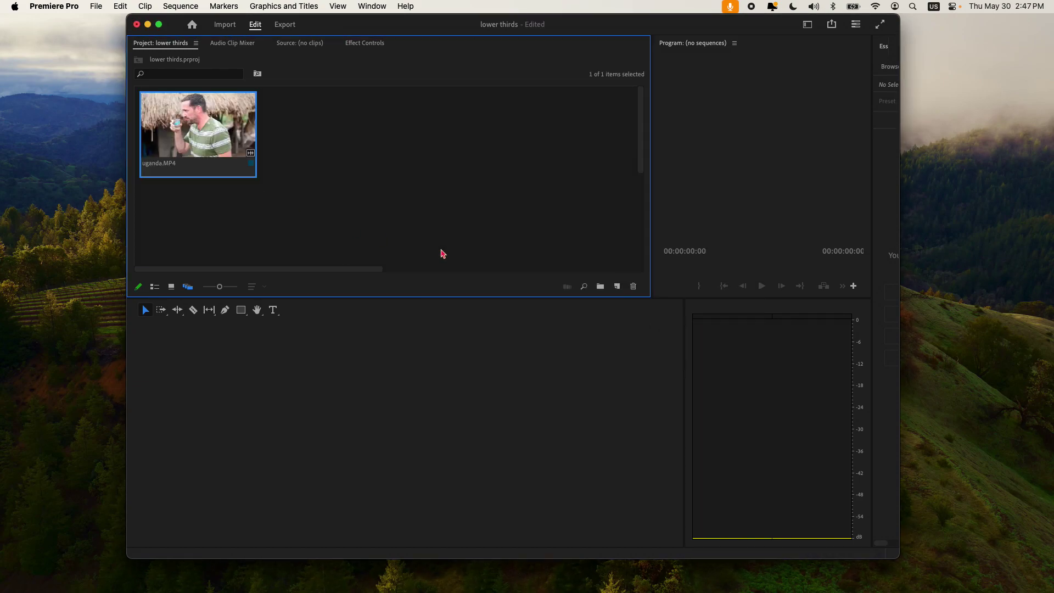
right_click(215, 139)
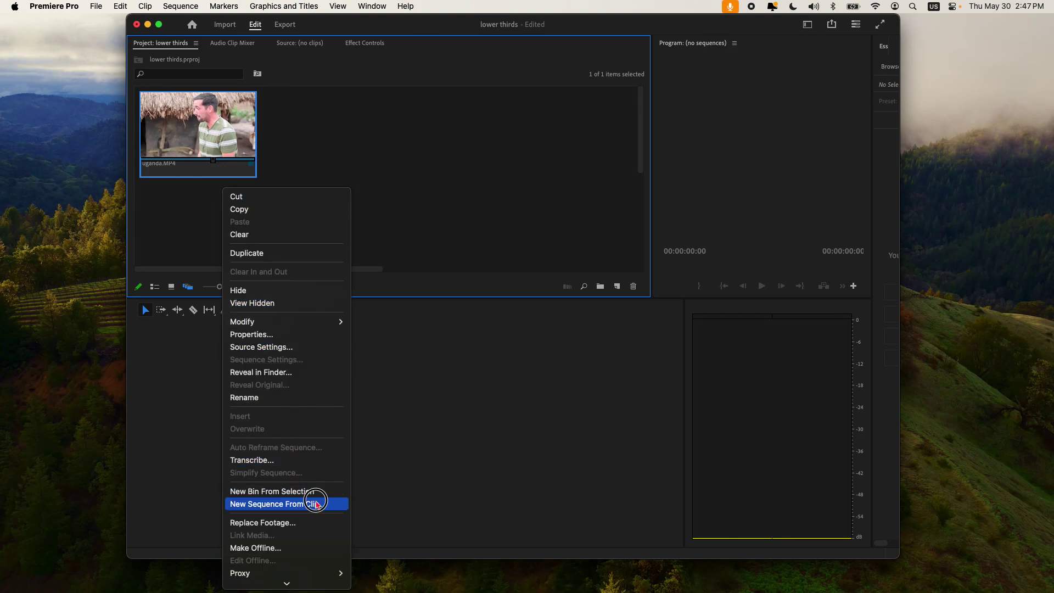
Step: Create a uganda sequence from the uganda.MP4 clip and scrub to about three seconds
left_click(310, 503)
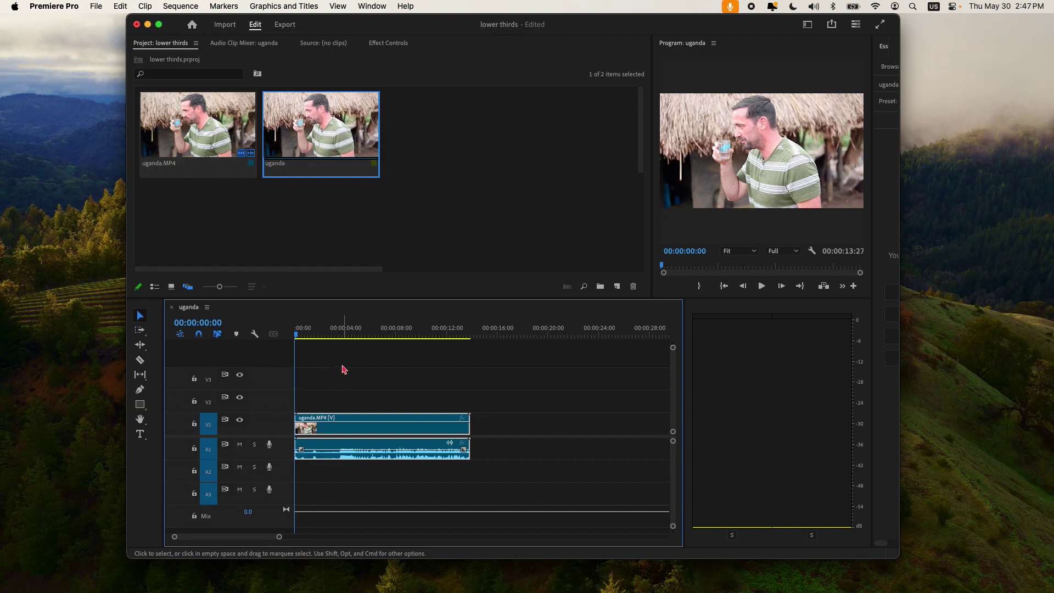
left_click(337, 332)
left_click_drag(337, 332, 341, 333)
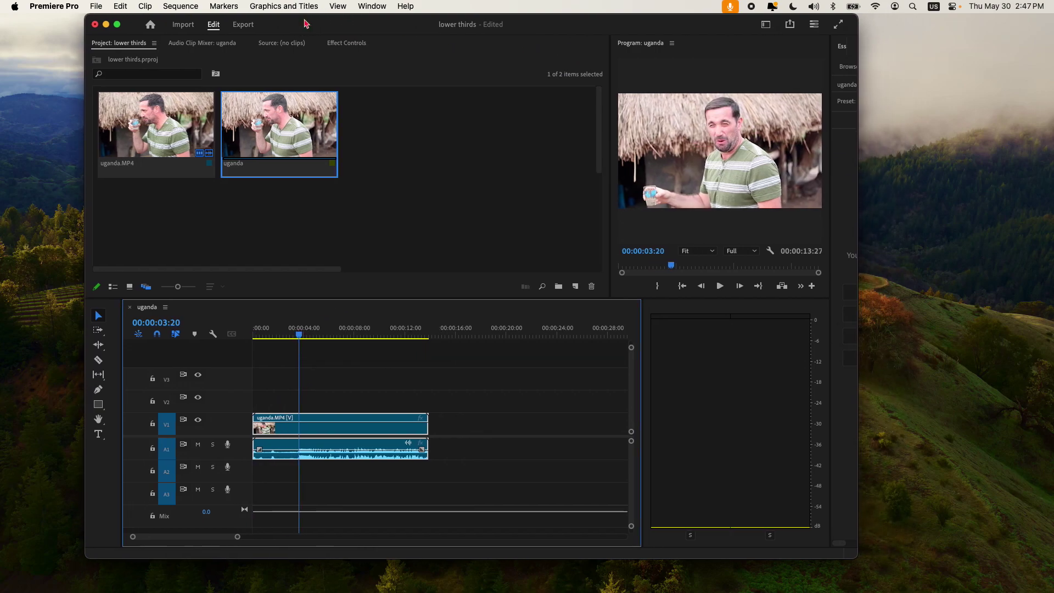
Step: Switch to the Editing workspace and scrub through the uganda footage
left_click(372, 6)
mouse_move(483, 23)
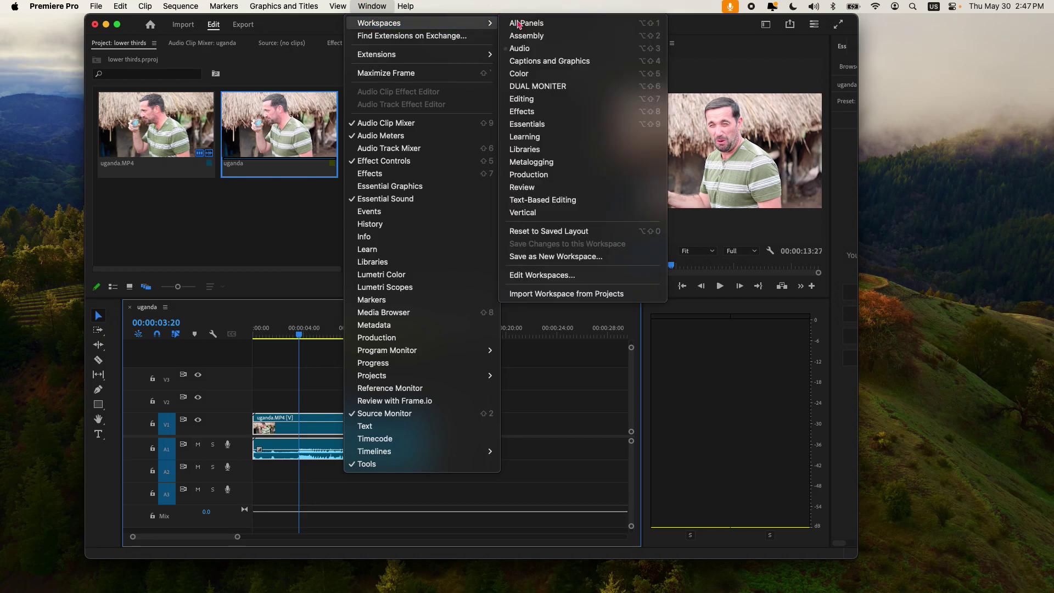
left_click(572, 99)
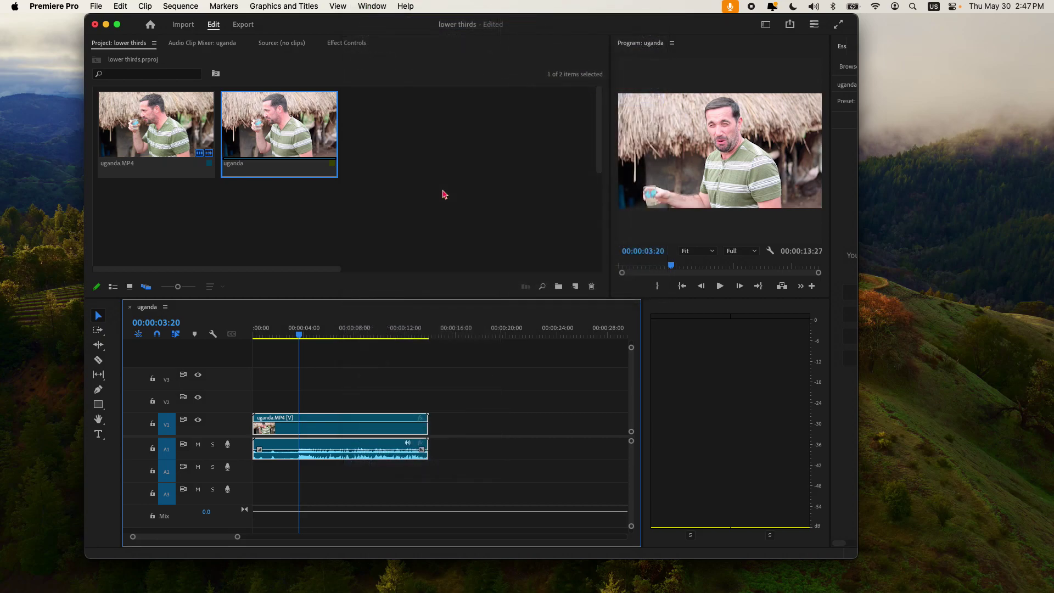
mouse_move(517, 370)
left_mouse_down()
mouse_move(534, 369)
mouse_move(520, 371)
left_mouse_up()
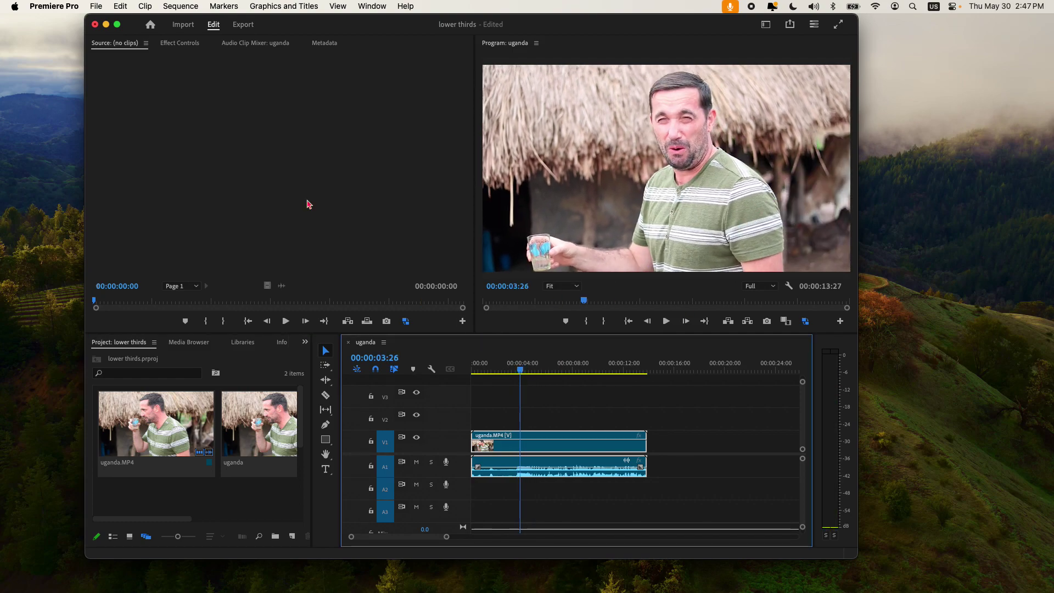
Step: Show and enlarge the Libraries panel, then browse My Library's contents
left_click(381, 6)
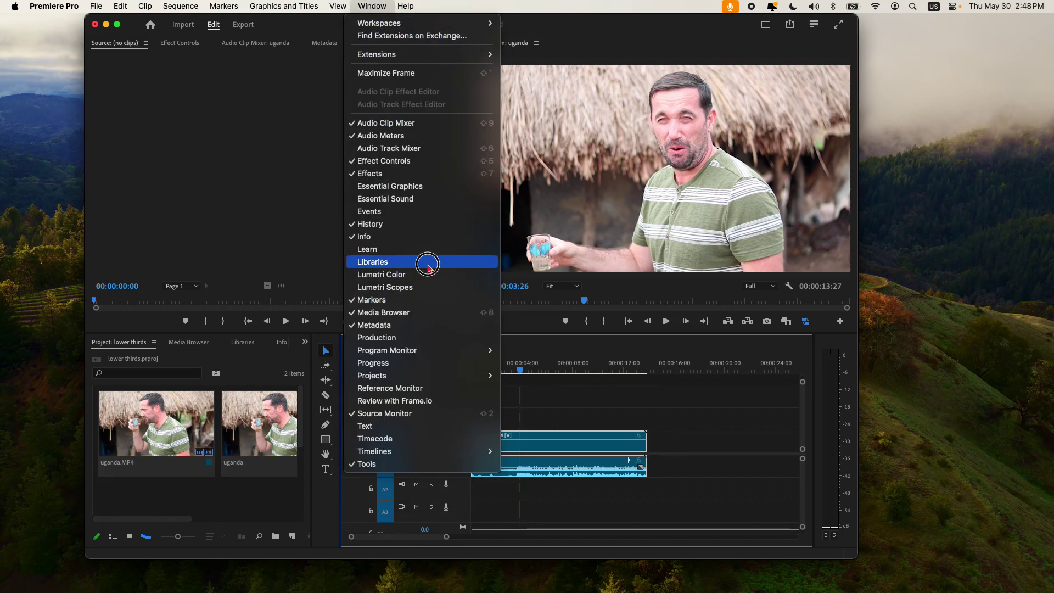
left_click(429, 264)
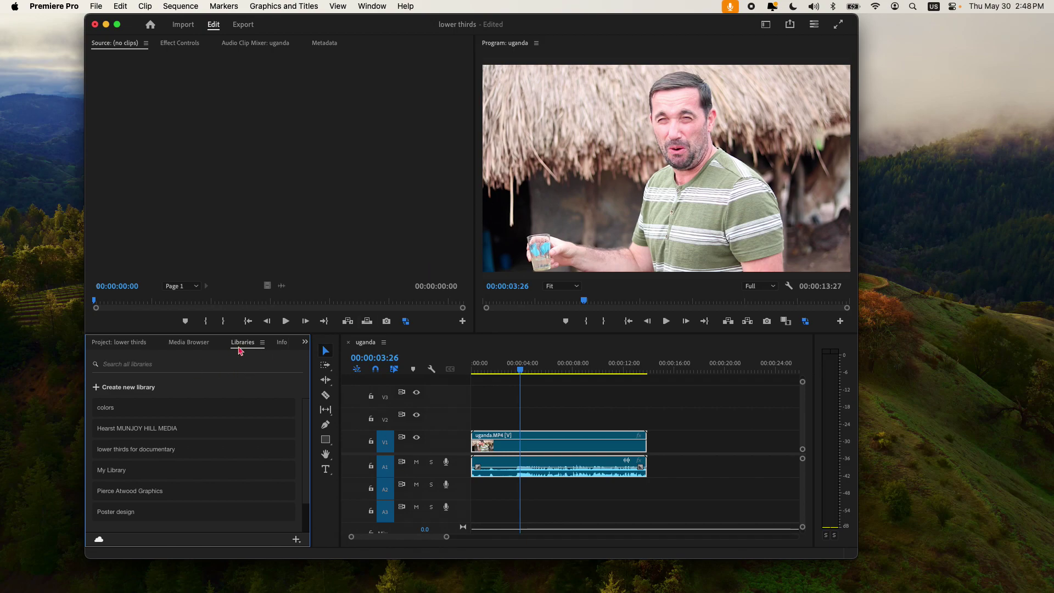
left_click_drag(244, 348, 293, 251)
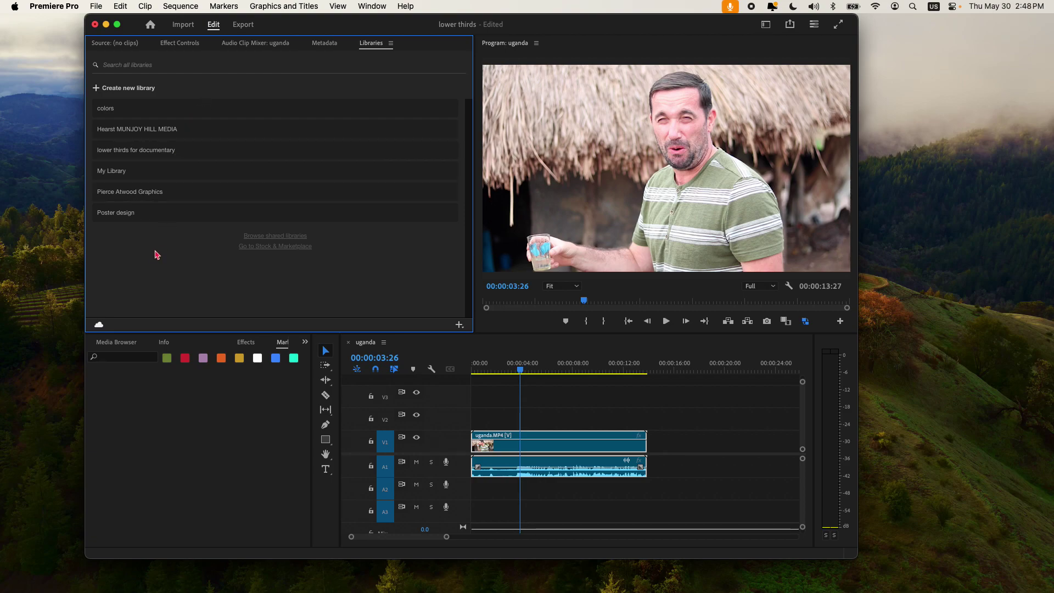
left_click(115, 171)
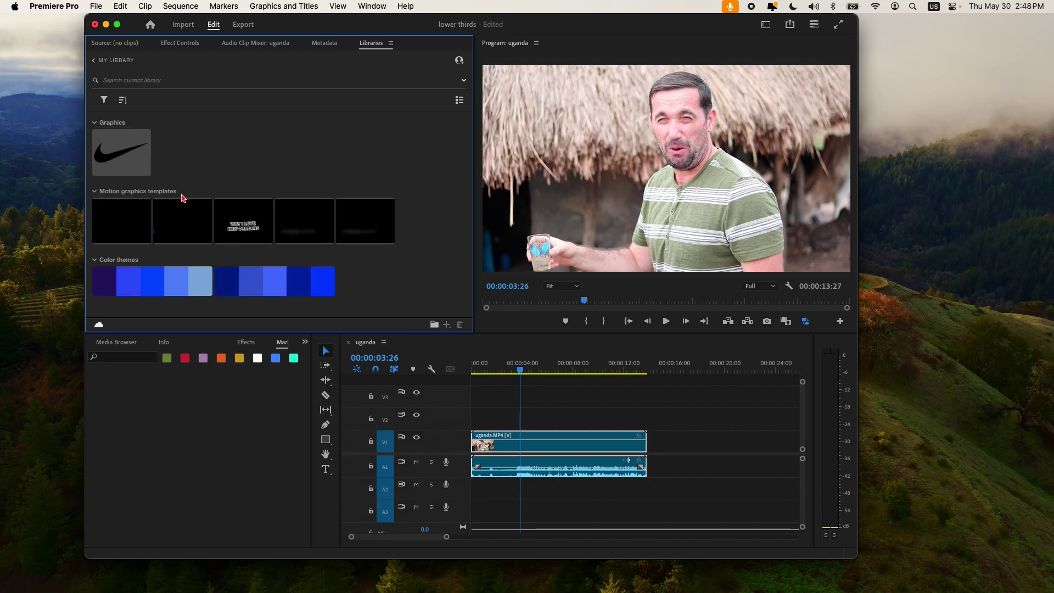
left_click(94, 61)
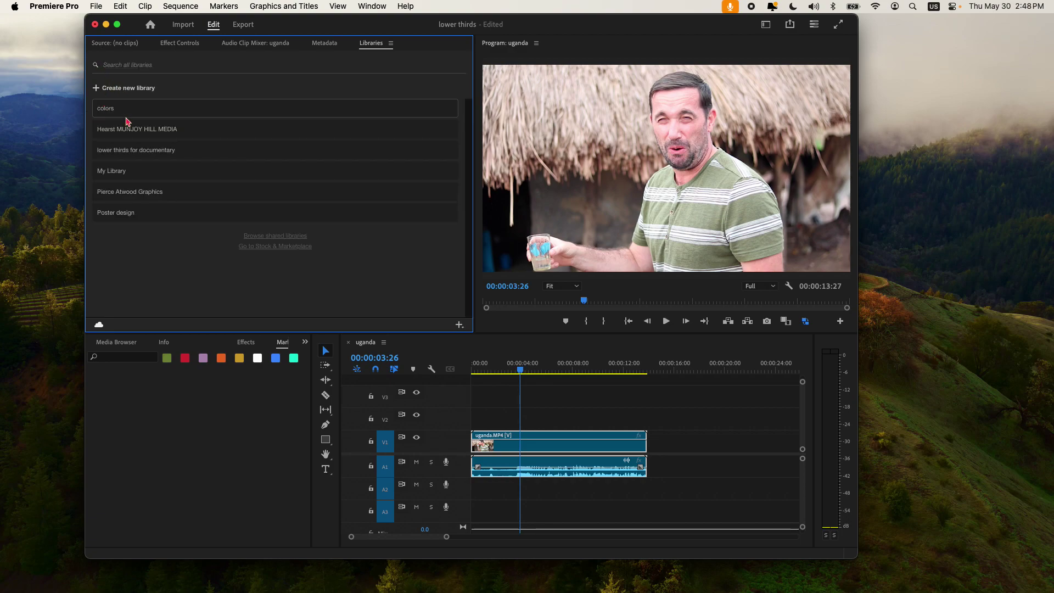
Step: Search the libraries for 'lo' and 'nb', clear the search, and open Essential Graphics
left_click(141, 71)
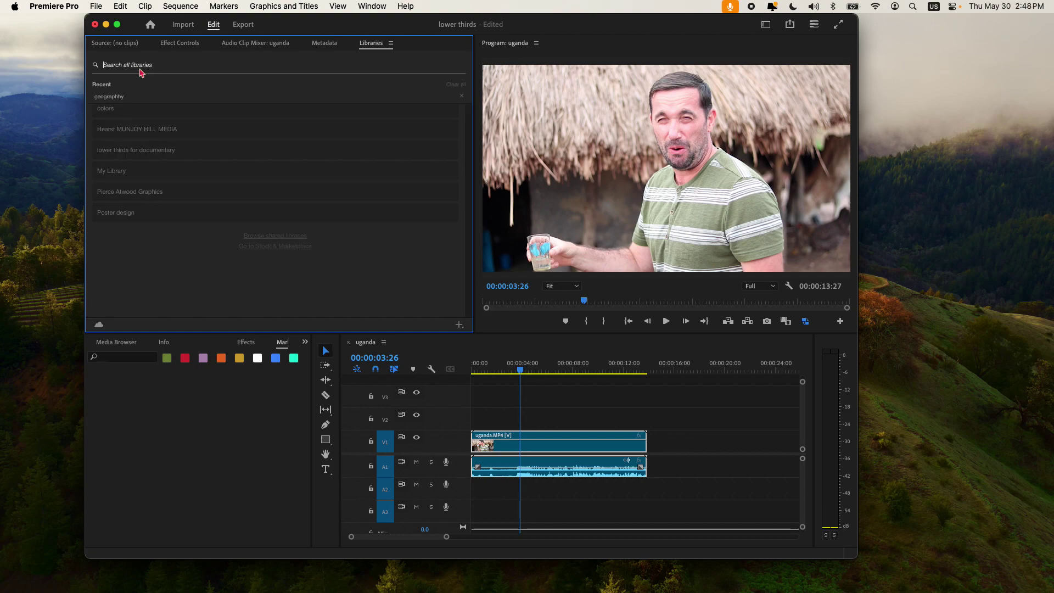
type("lo")
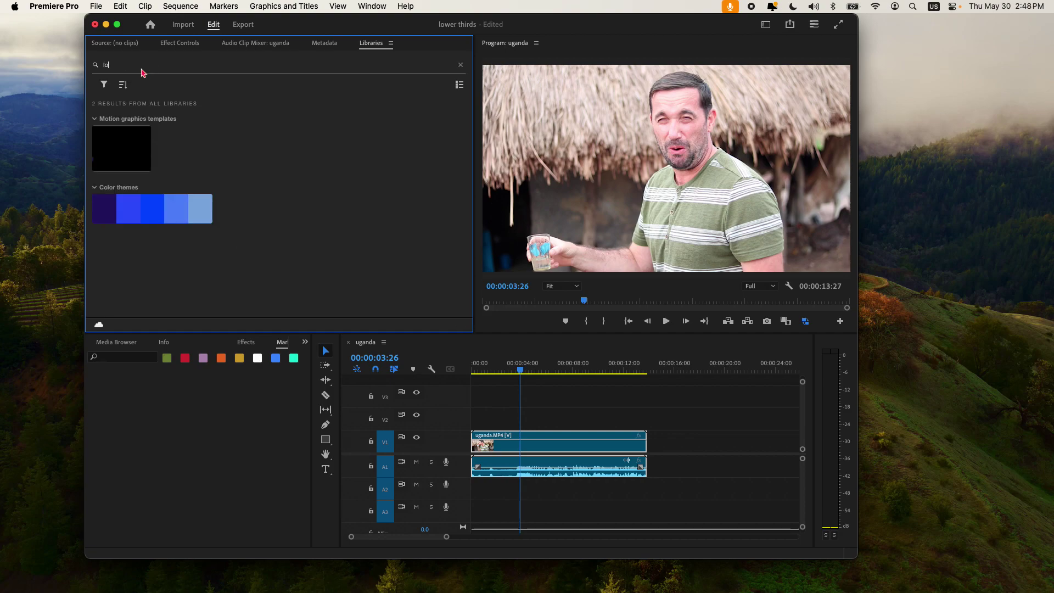
key("BackSpace")
key("BackSpace")
type("nba")
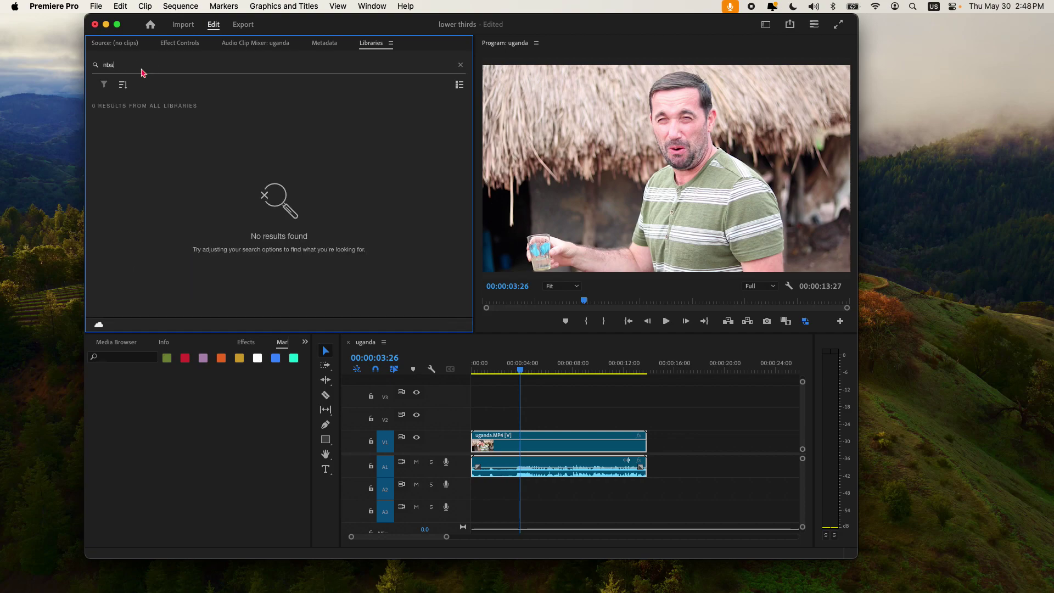
key("BackSpace")
key("BackSpace")
key("BackSpace")
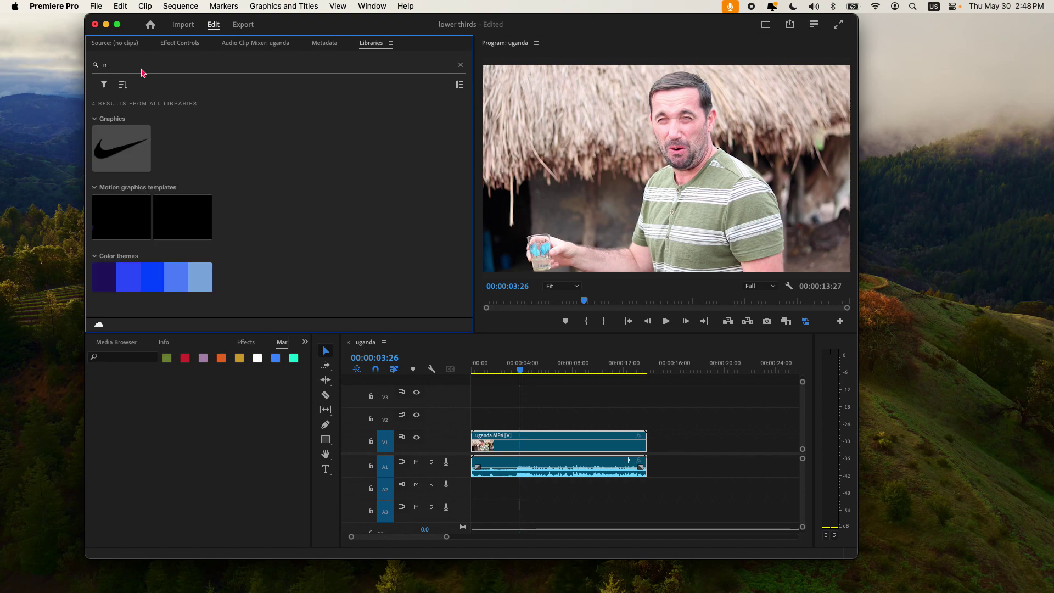
left_click(176, 259)
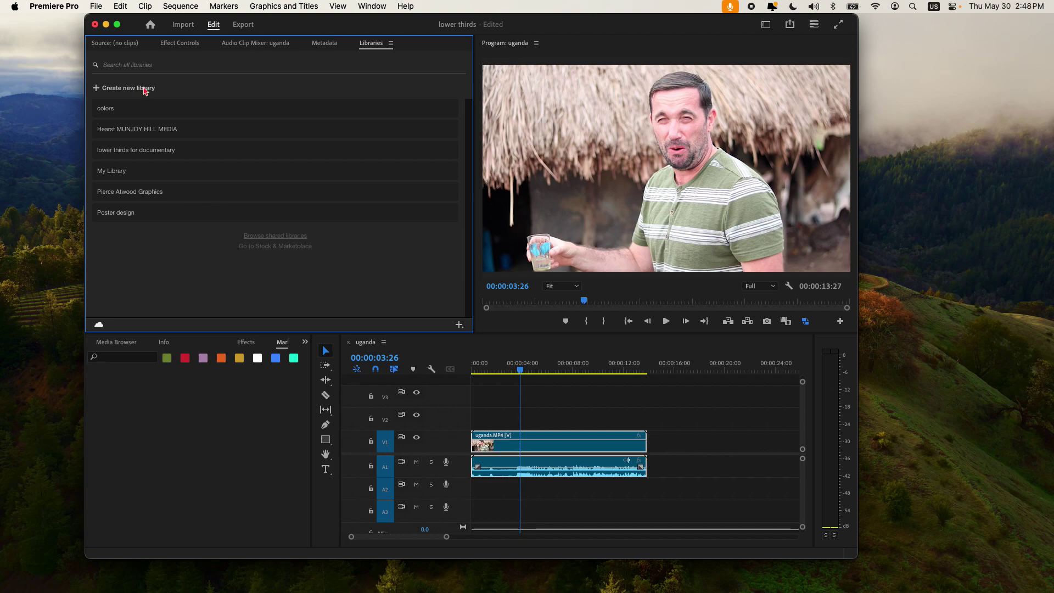
left_click(362, 6)
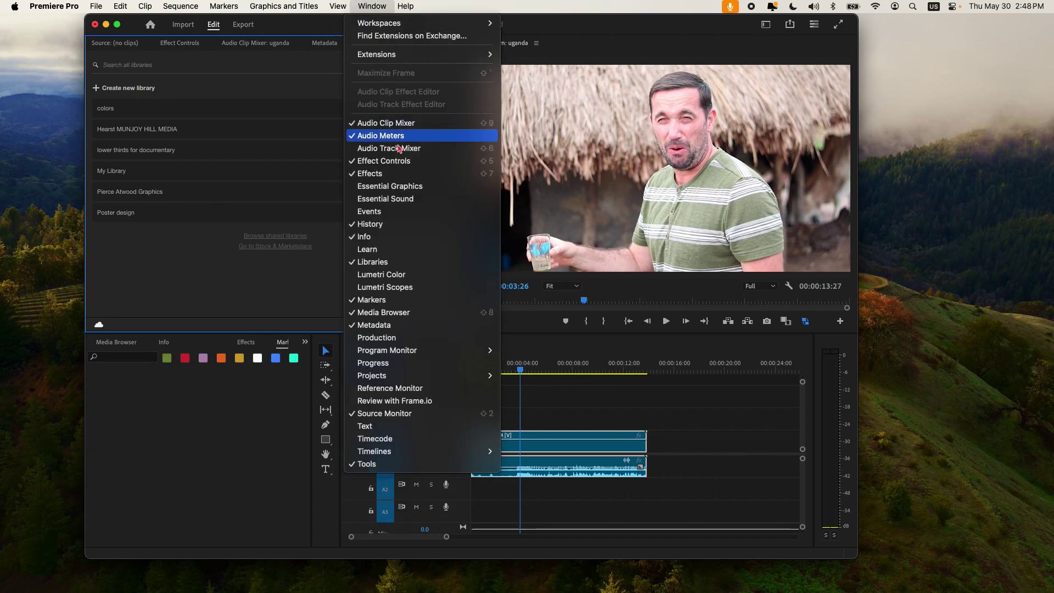
left_click(425, 188)
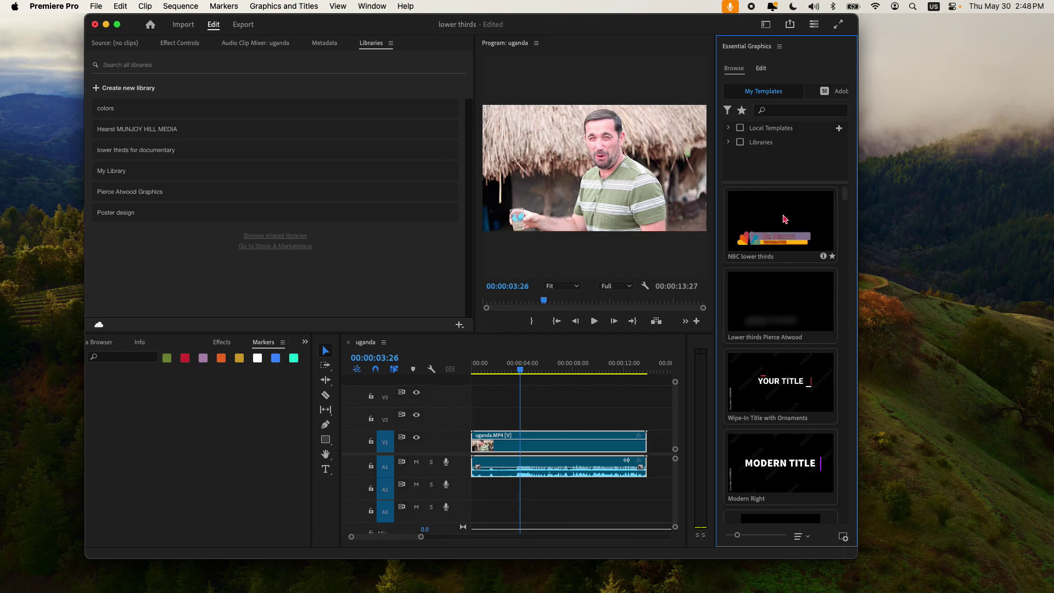
Step: Drop the NBC lower thirds template onto V2 above uganda.MP4 and scrub to preview it
left_click_drag(784, 219, 526, 418)
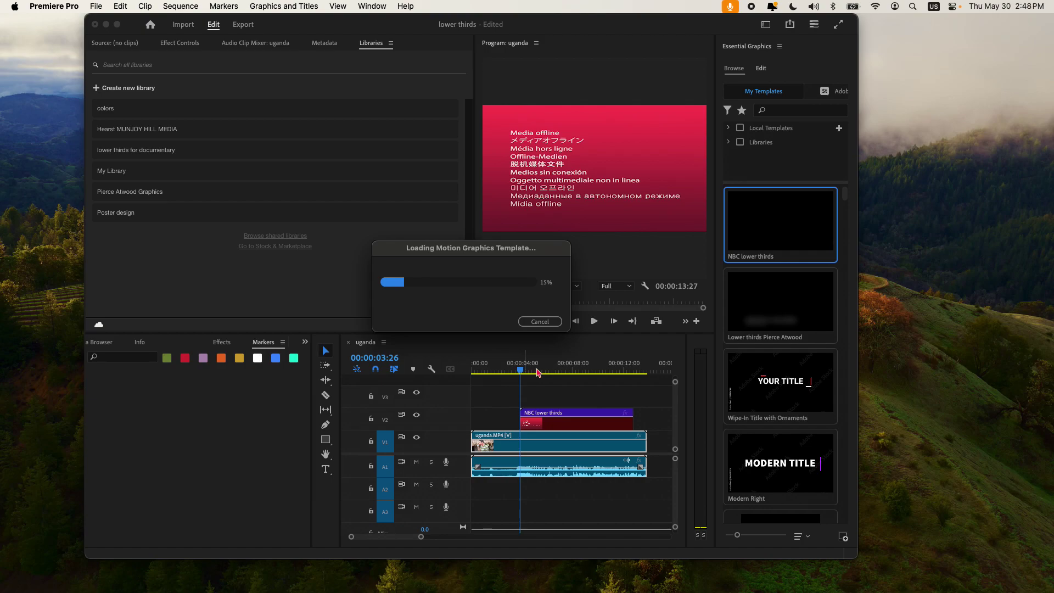
mouse_move(539, 372)
left_mouse_down()
mouse_move(572, 371)
mouse_move(513, 367)
mouse_move(531, 368)
left_mouse_up()
Step: Set the upper text to a new first name and the lower text to 'cool dude', previewing at 00:00:06:17
left_click(538, 423)
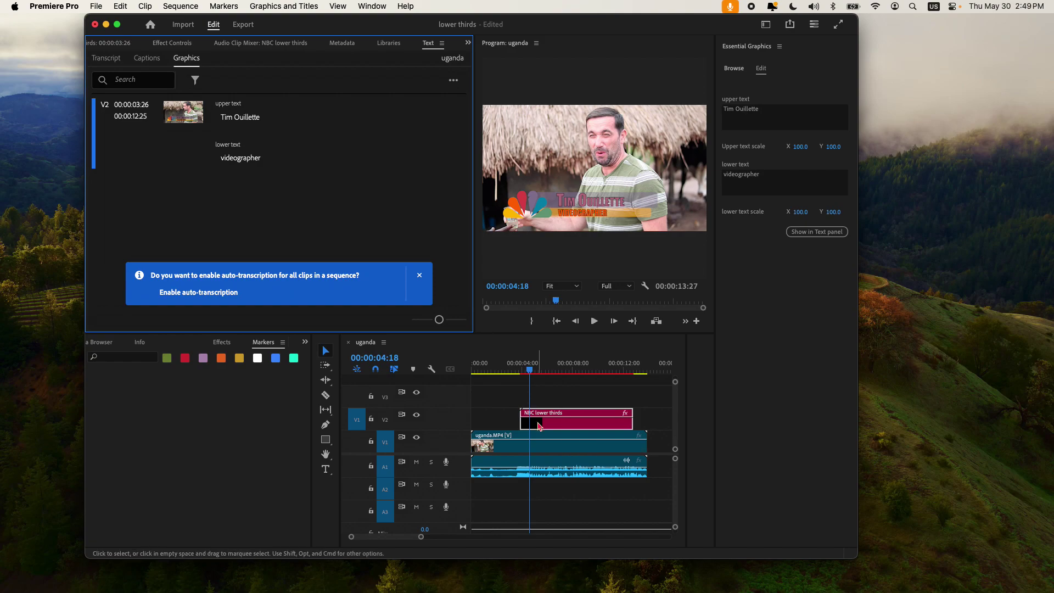
left_click(242, 120)
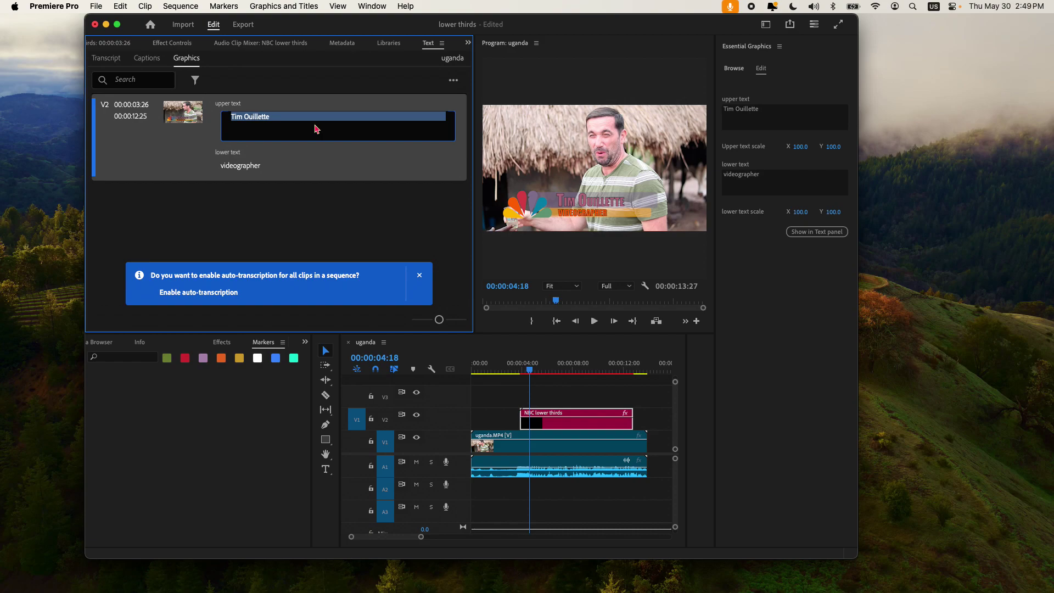
type("B")
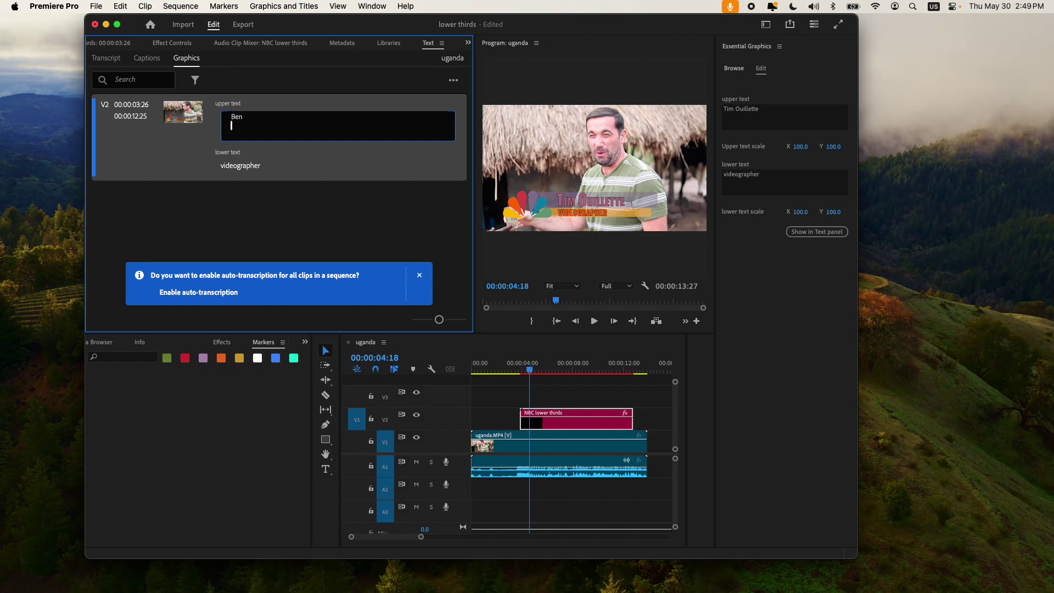
type("en")
left_click(267, 165)
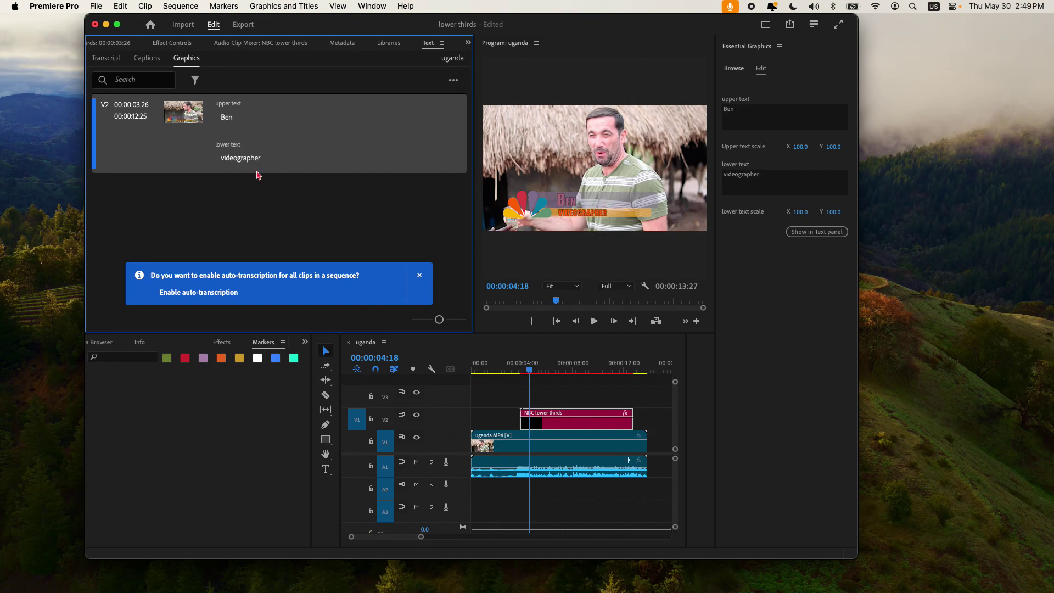
double_click(251, 157)
type("cool dude")
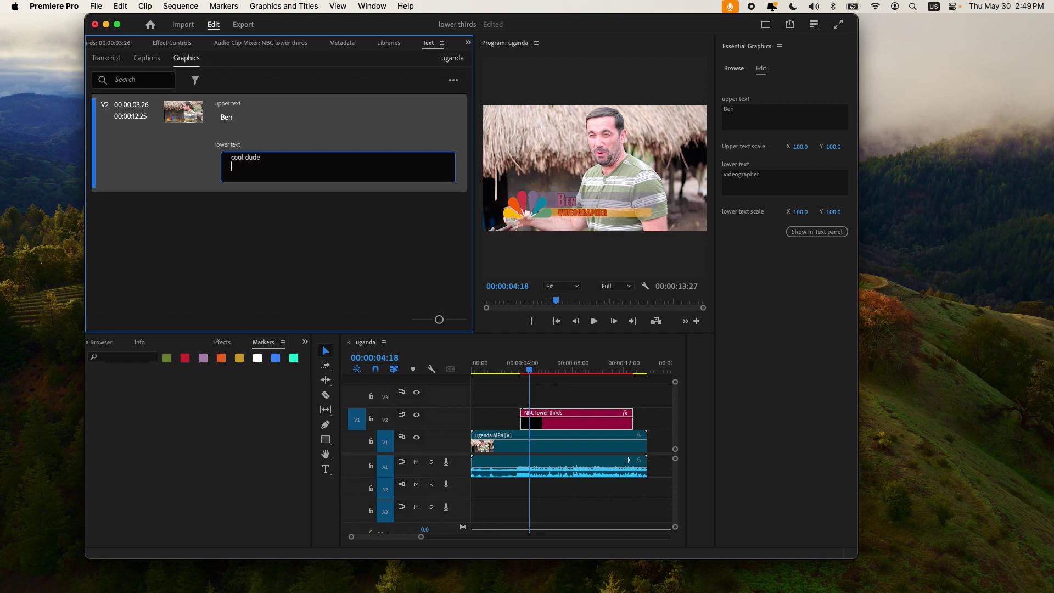
left_click(341, 240)
left_click(554, 371)
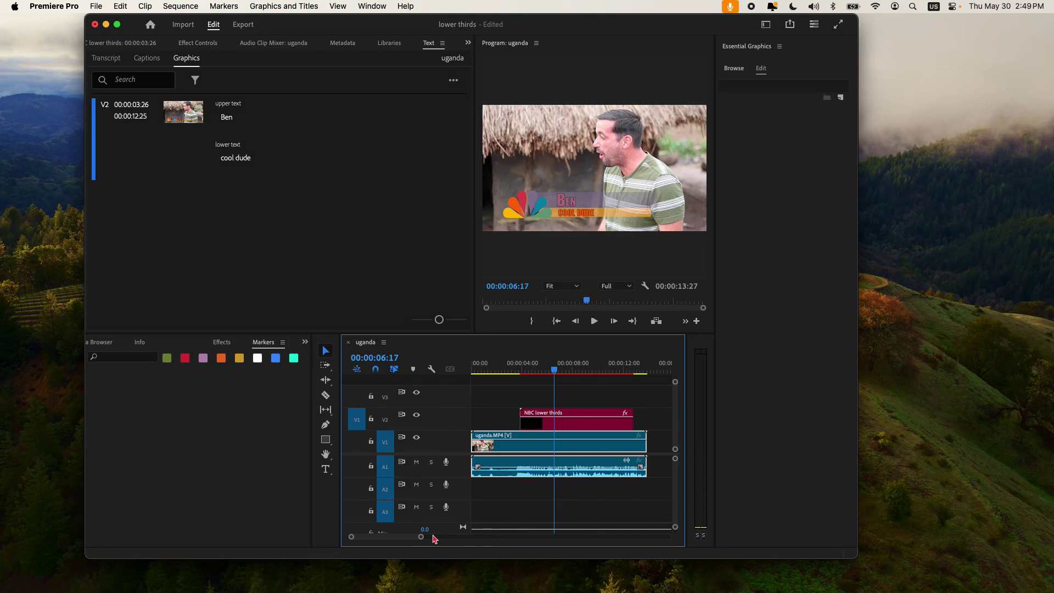
Step: Zoom the timeline out and add a second NBC lower thirds clip on V2 near 00:00:21:02
left_click_drag(421, 537, 501, 536)
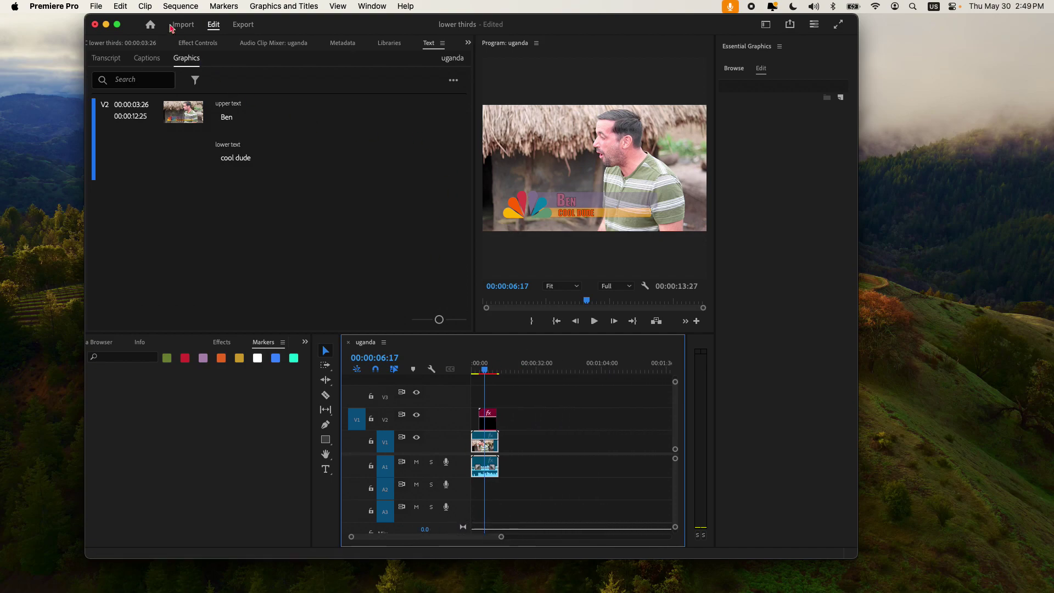
left_click(372, 6)
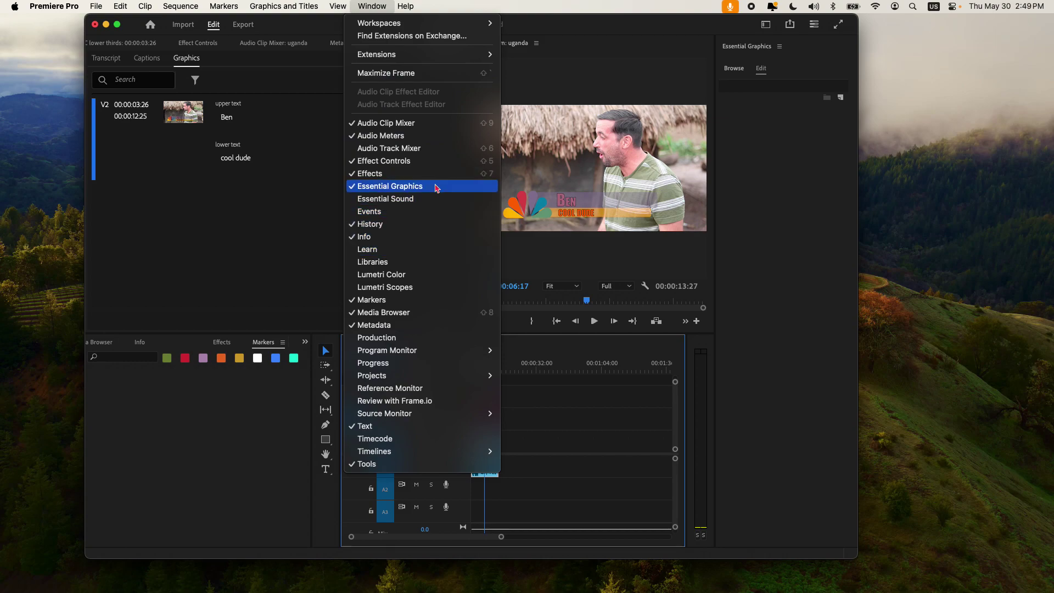
left_click(246, 193)
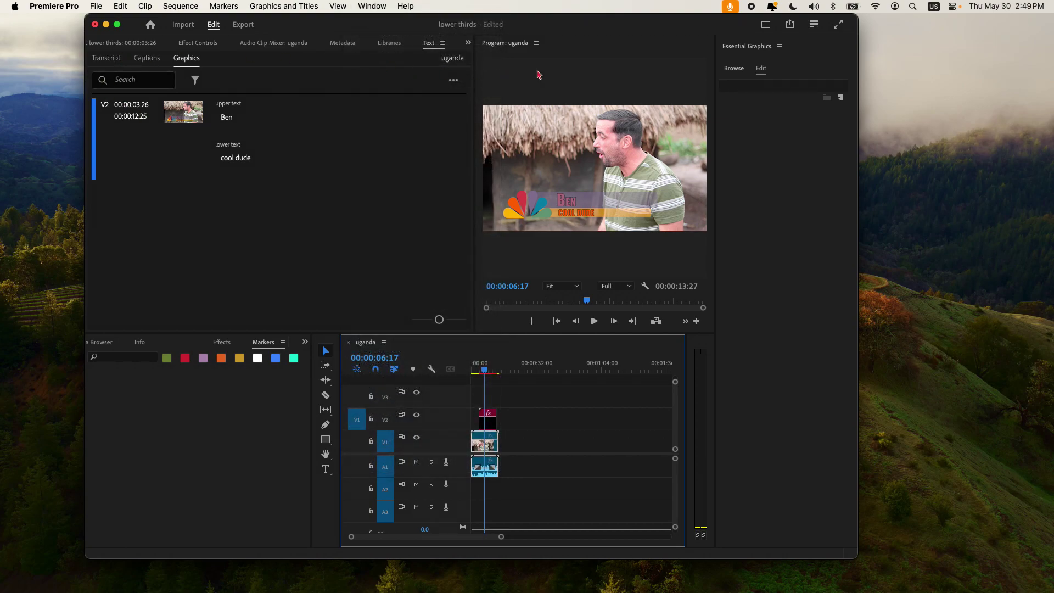
left_click(734, 68)
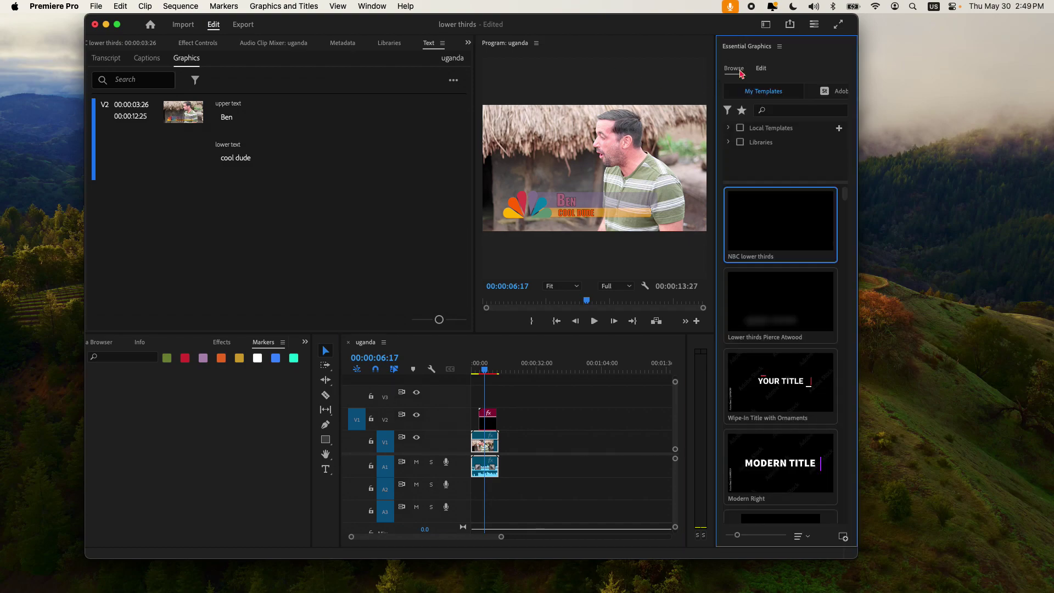
left_click_drag(762, 229, 521, 416)
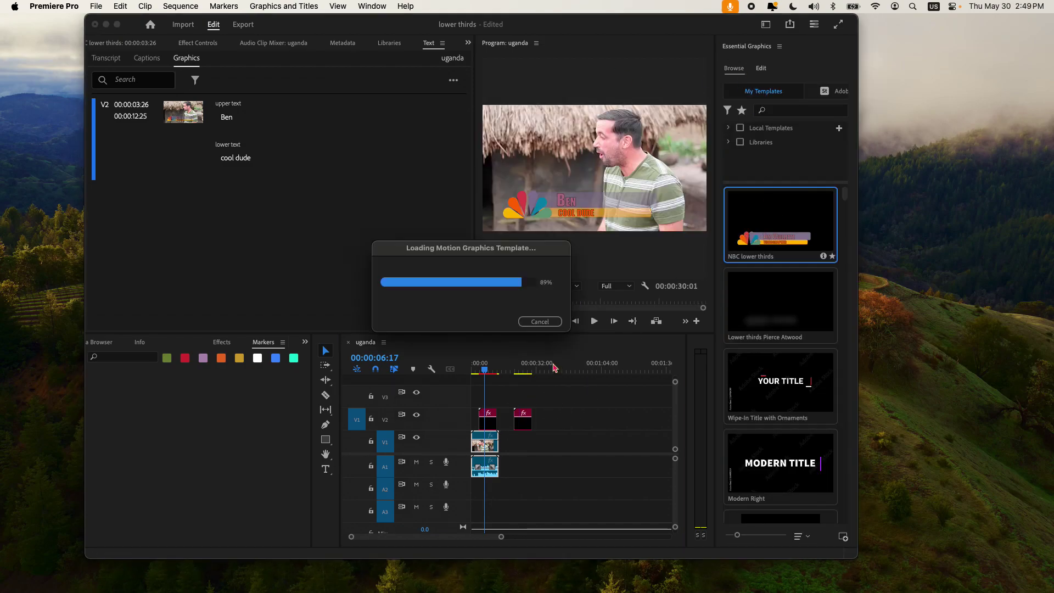
left_click(526, 370)
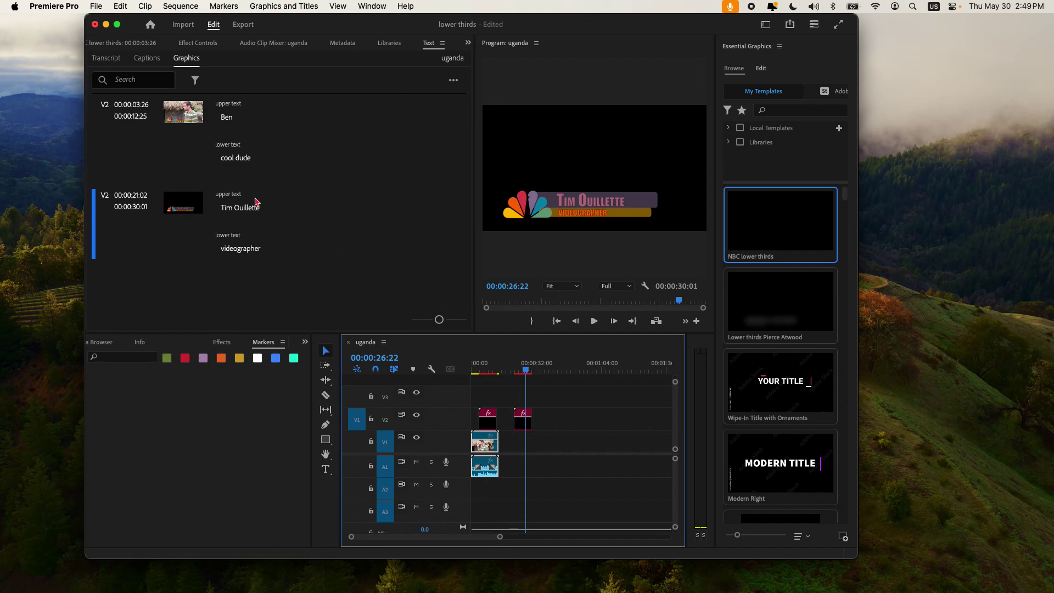
Step: Review both graphics' upper text, leaving the second clip's default text unchanged
double_click(230, 119)
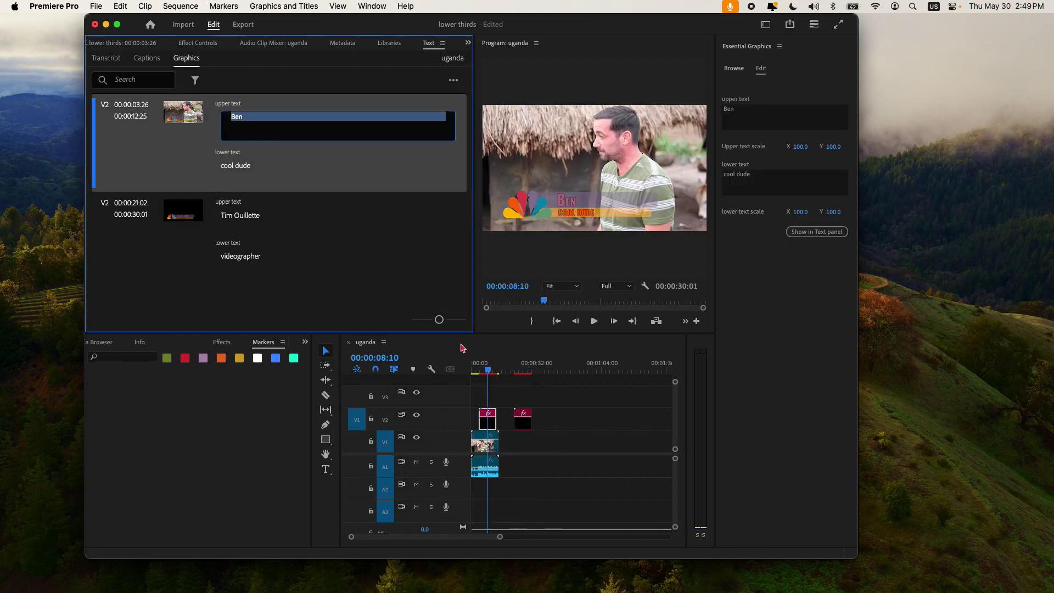
left_click(521, 377)
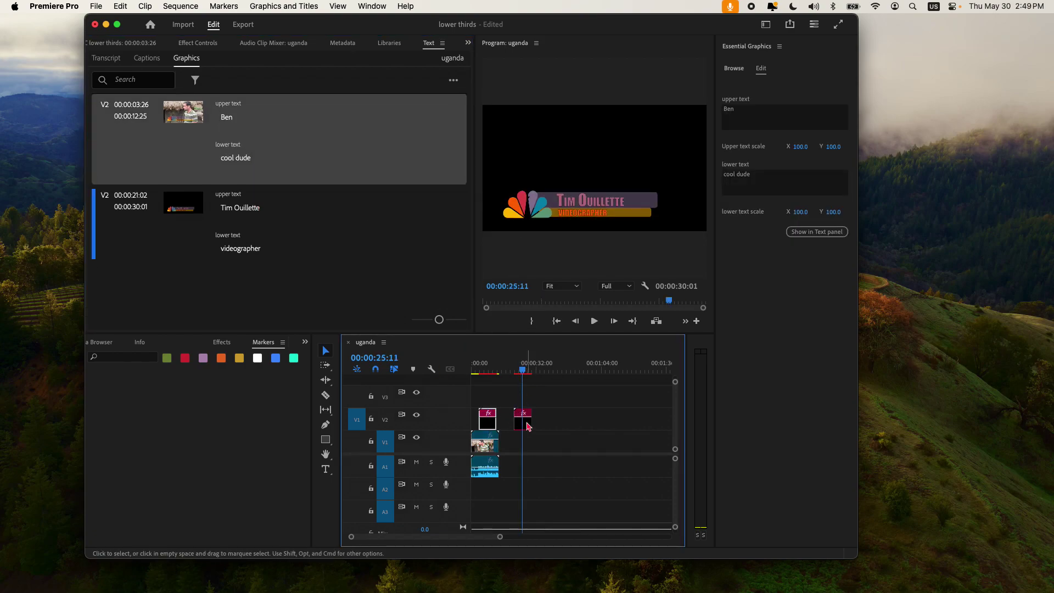
left_click(526, 424)
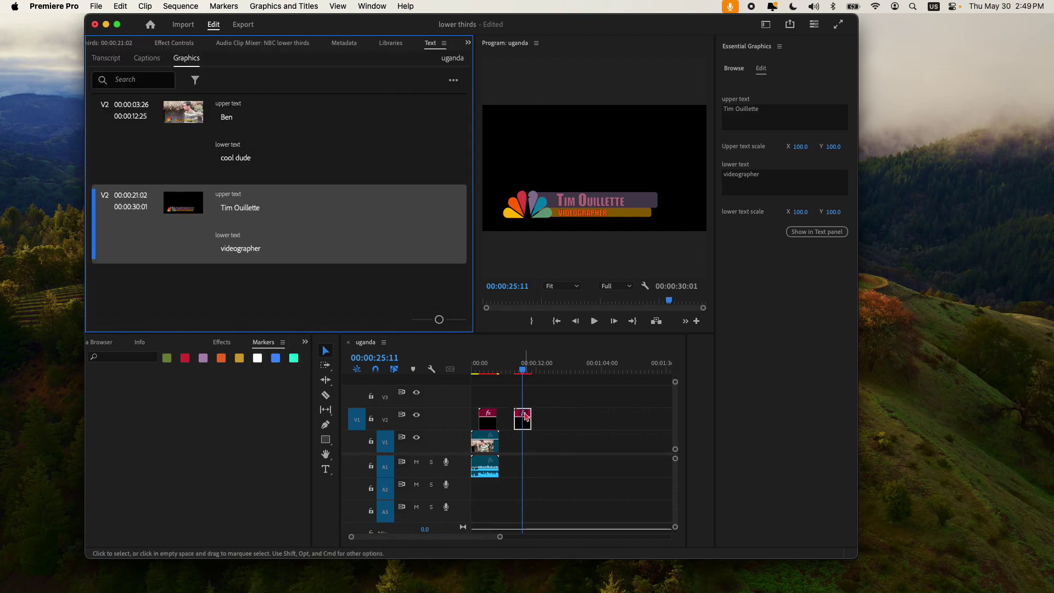
double_click(245, 209)
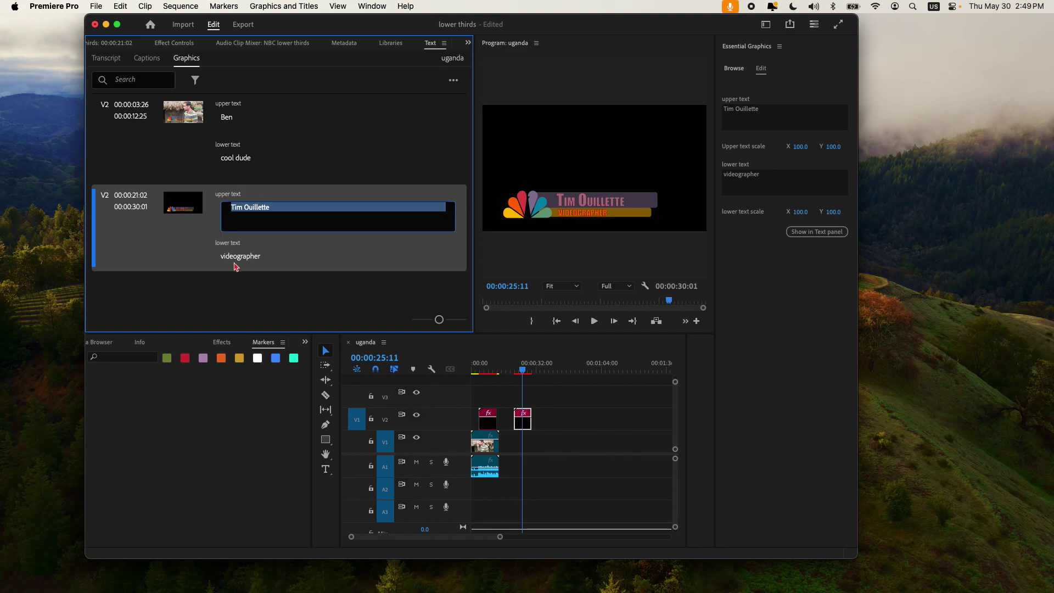
left_click(236, 258)
left_click(239, 240)
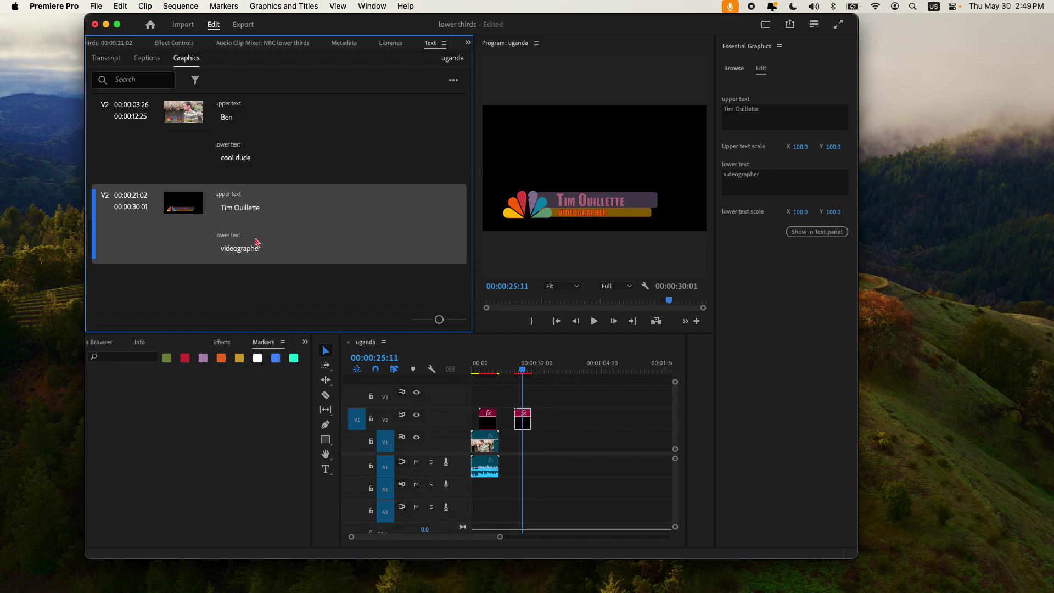
left_click(477, 369)
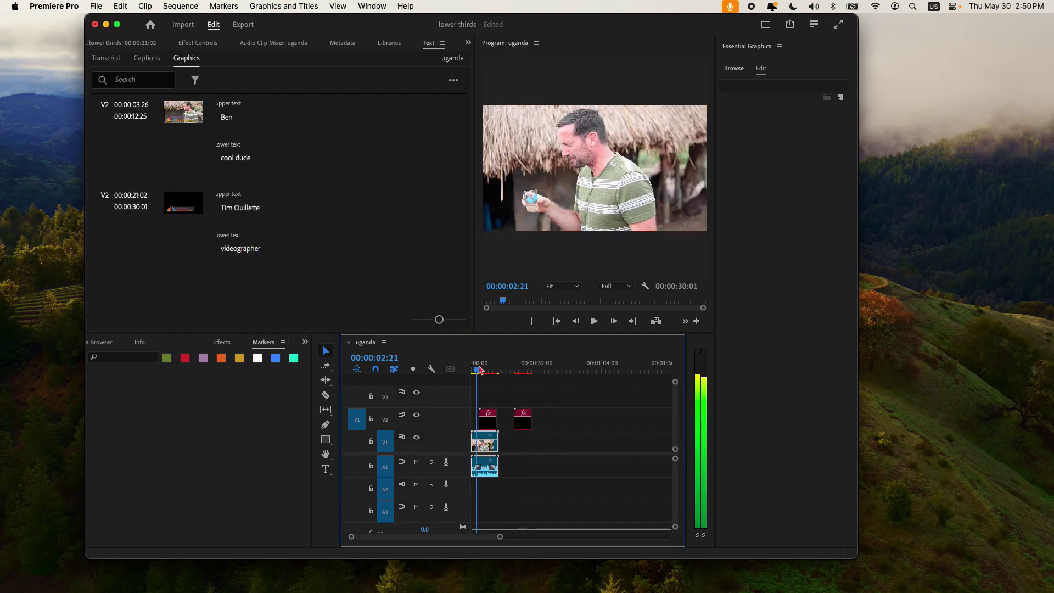